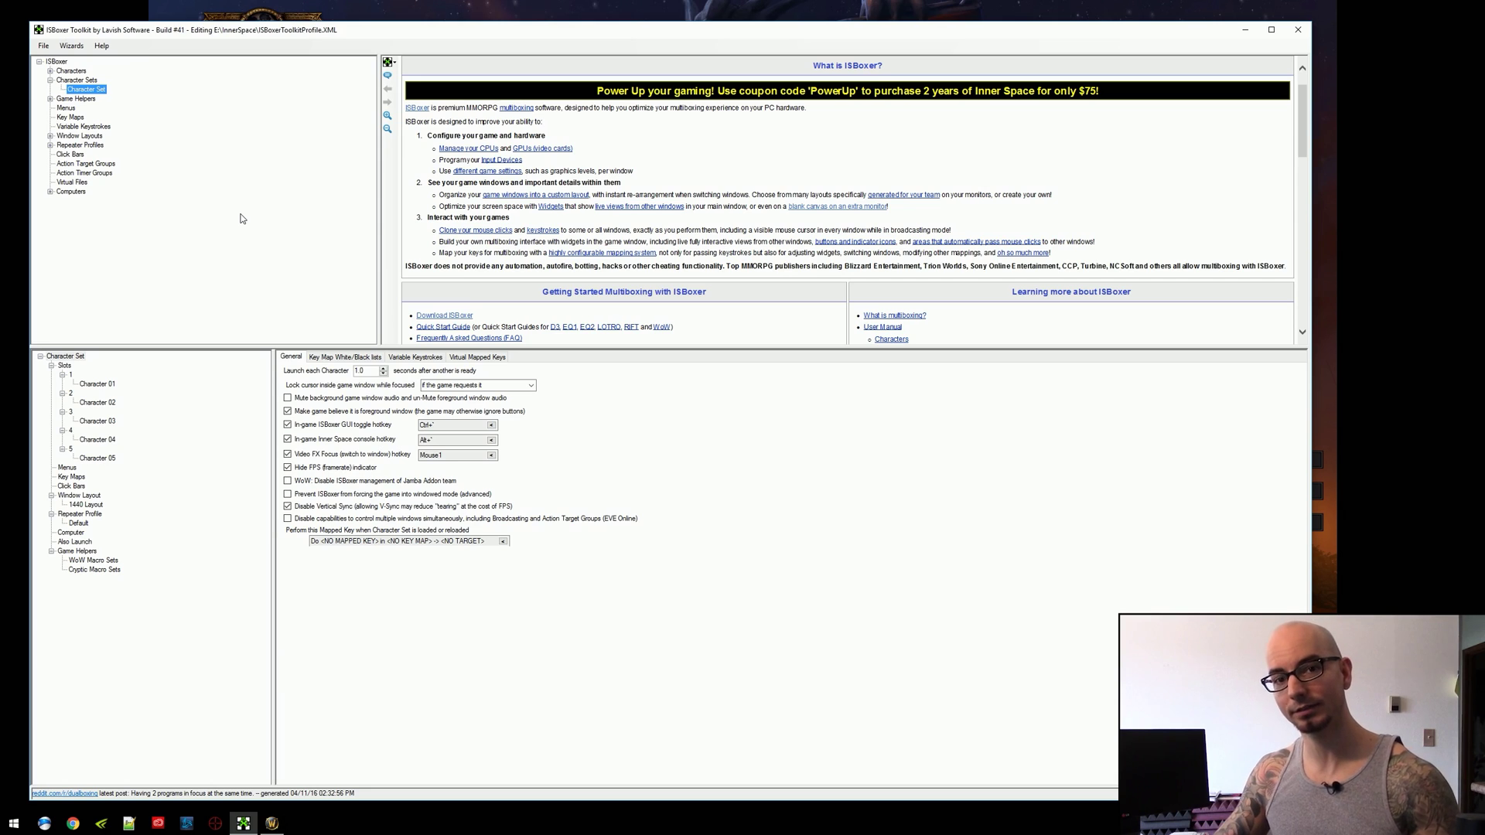
Inspect the size of region 1 in the 1440 Layout window layout
click(50, 192)
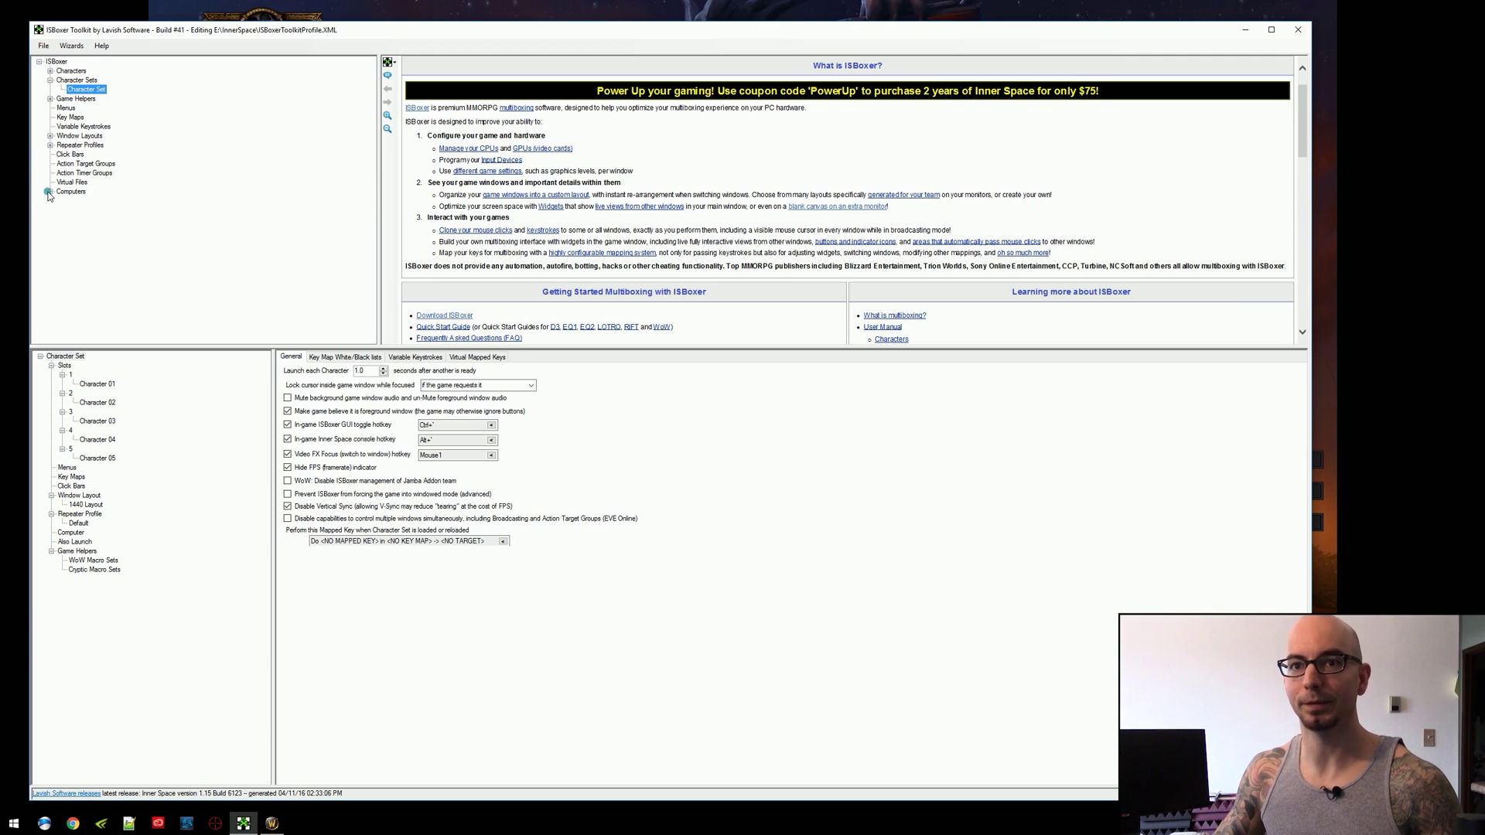
click(51, 135)
click(82, 145)
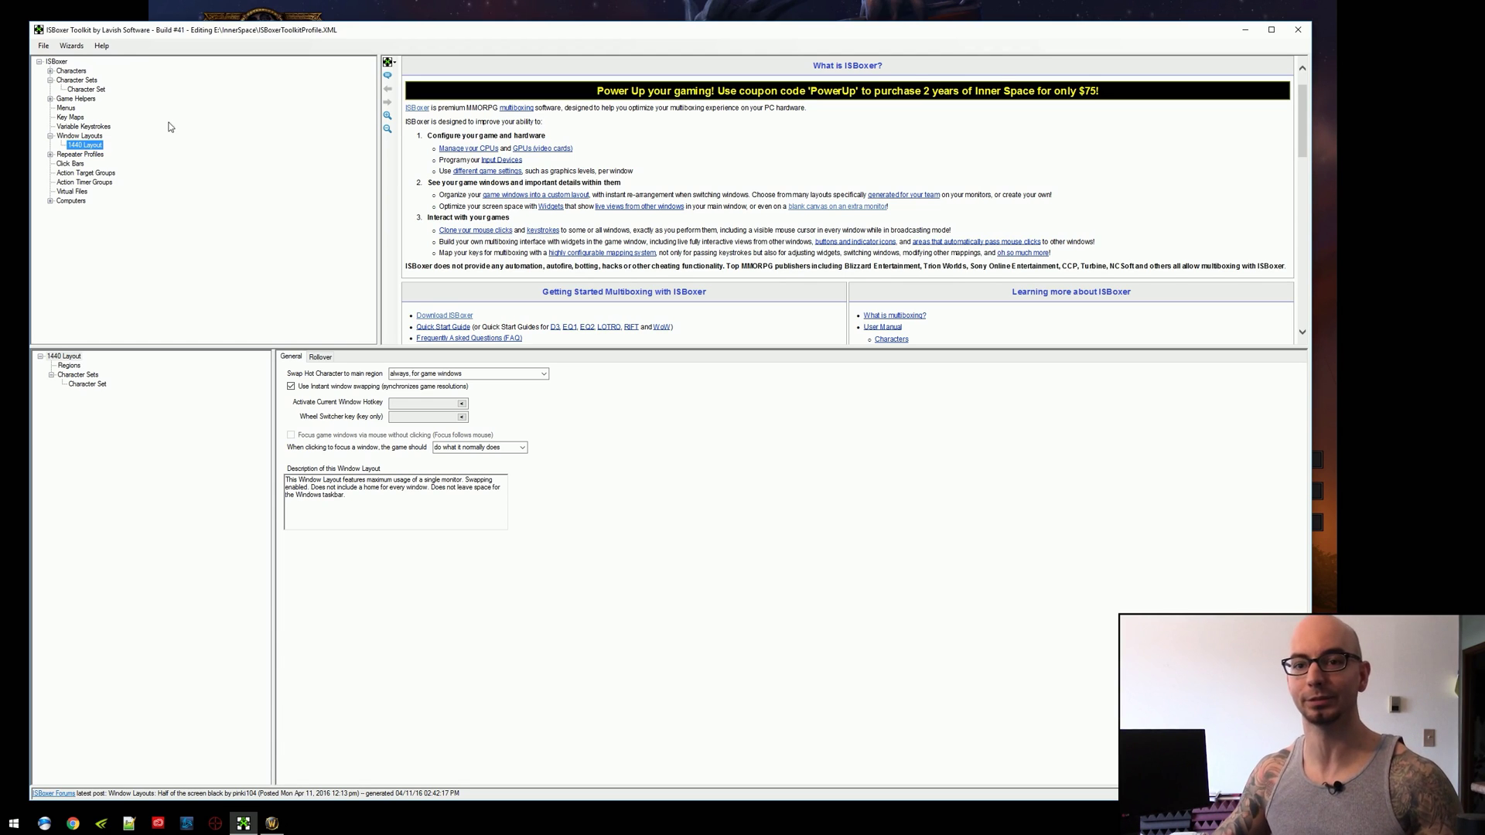
click(68, 365)
click(632, 495)
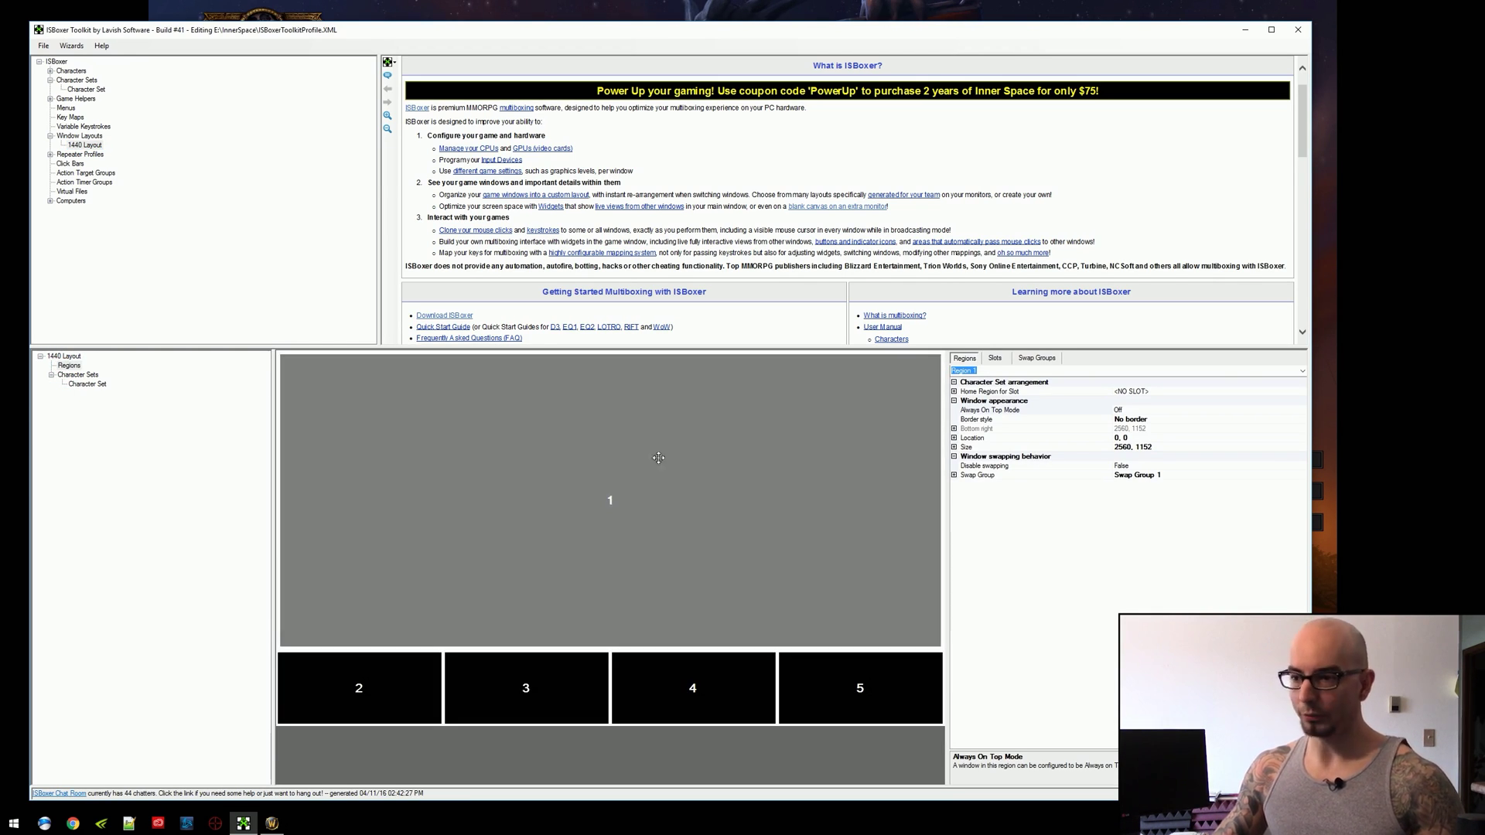
click(1156, 449)
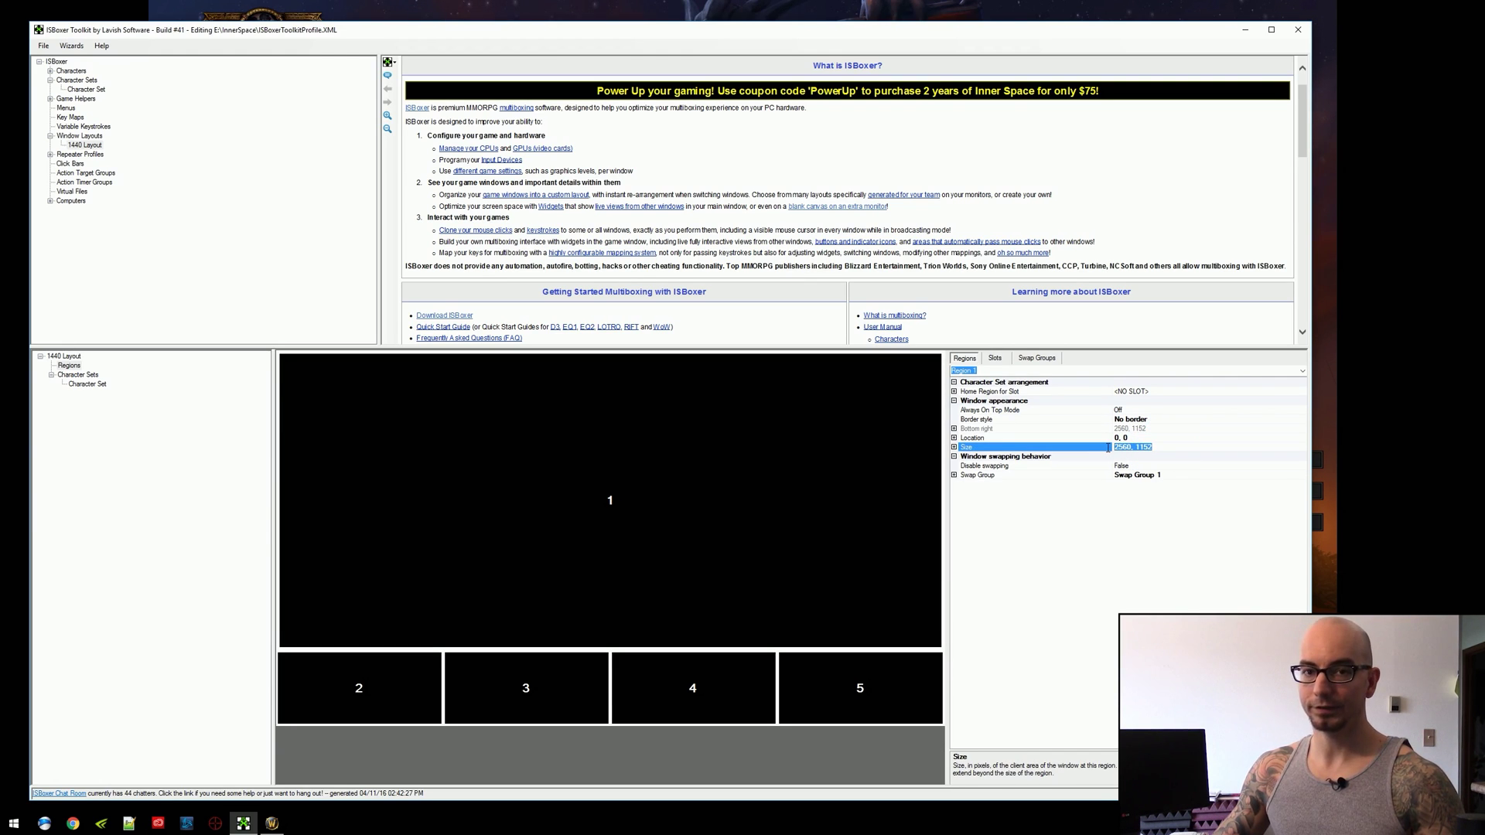
Switch to World of Warcraft and check the resolution in its System graphics settings
click(1332, 380)
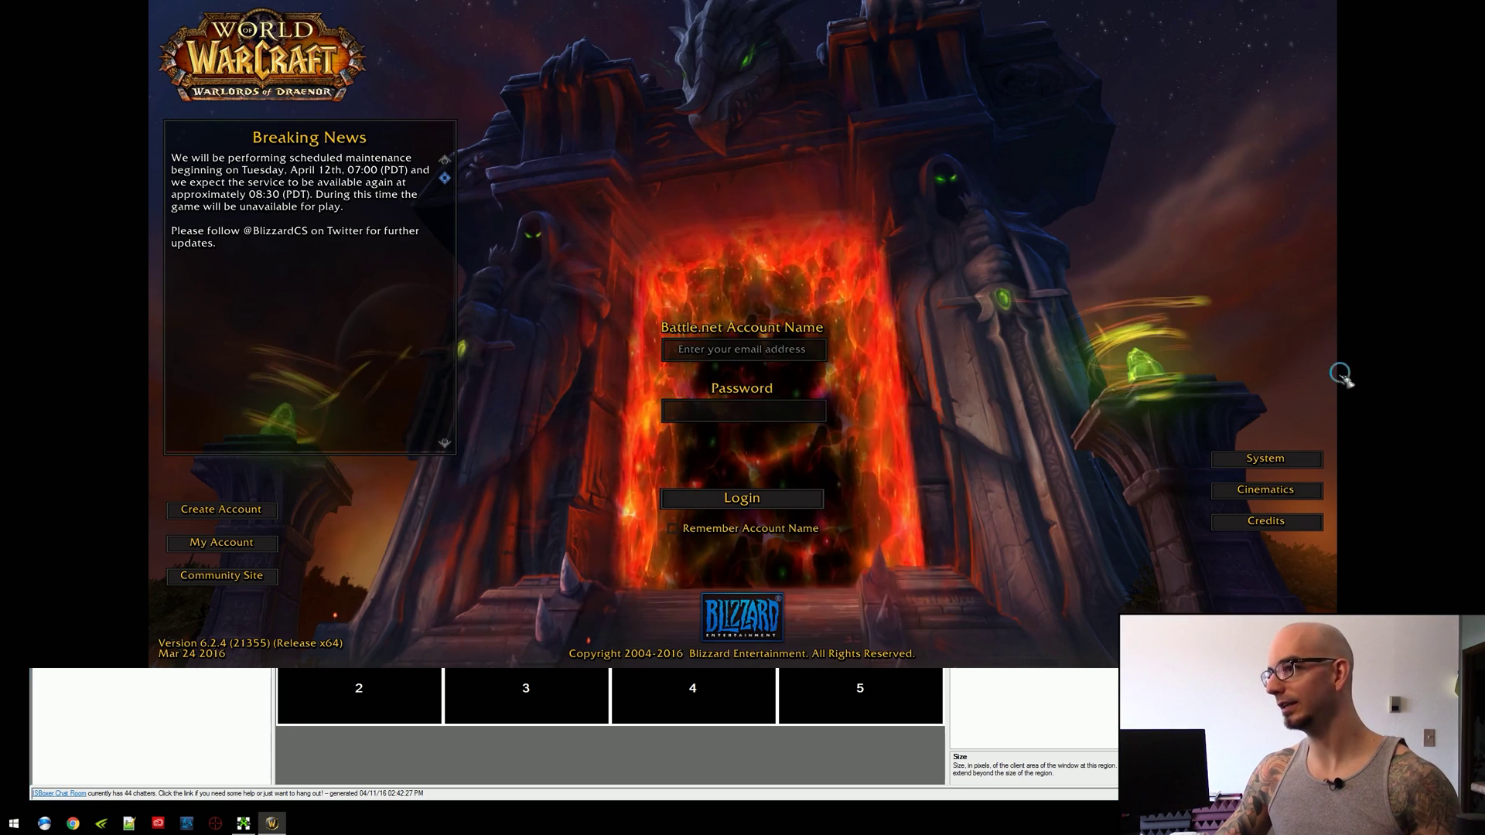
click(1266, 459)
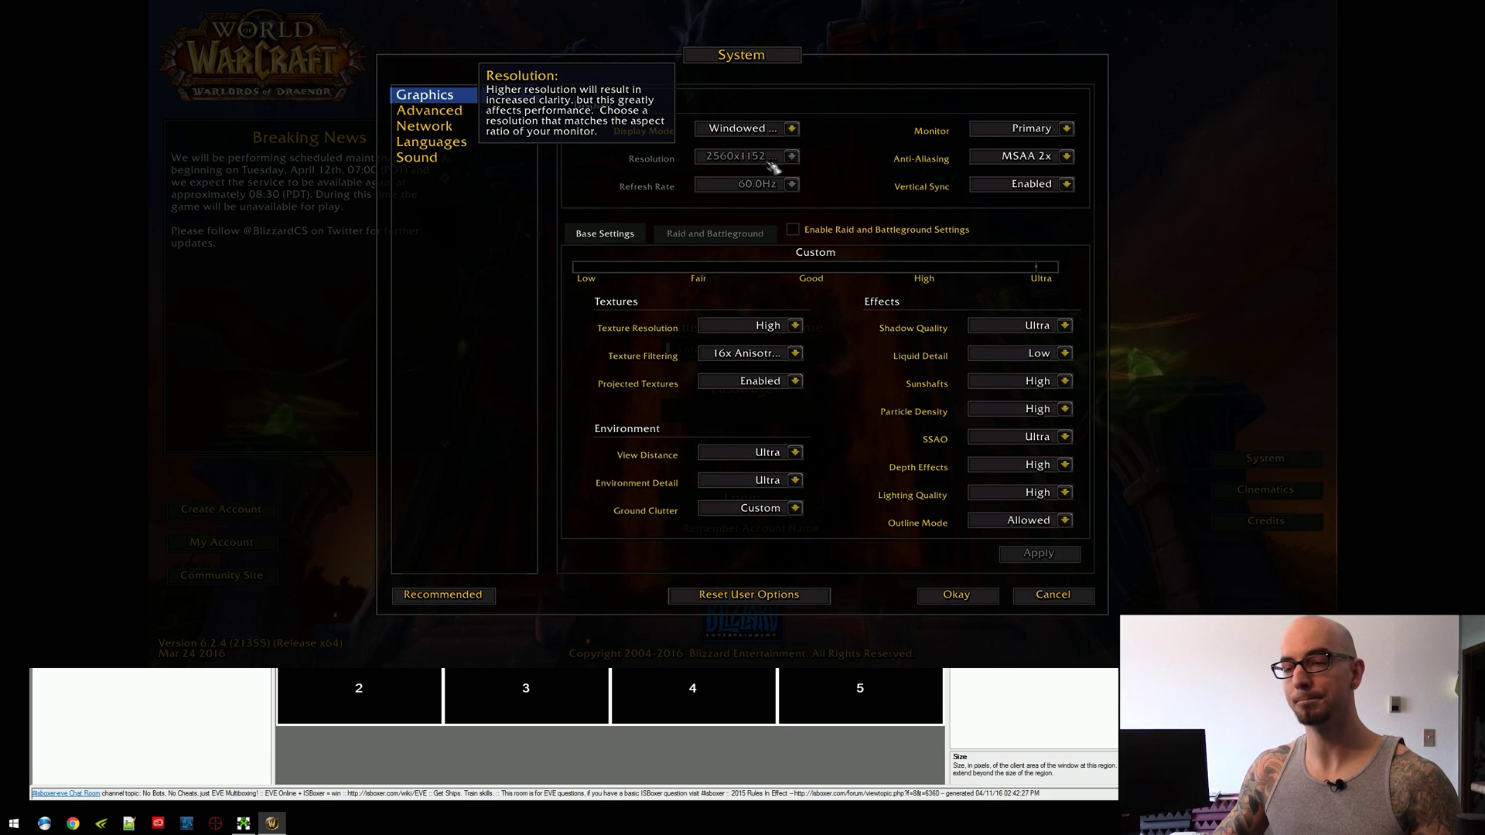
click(956, 596)
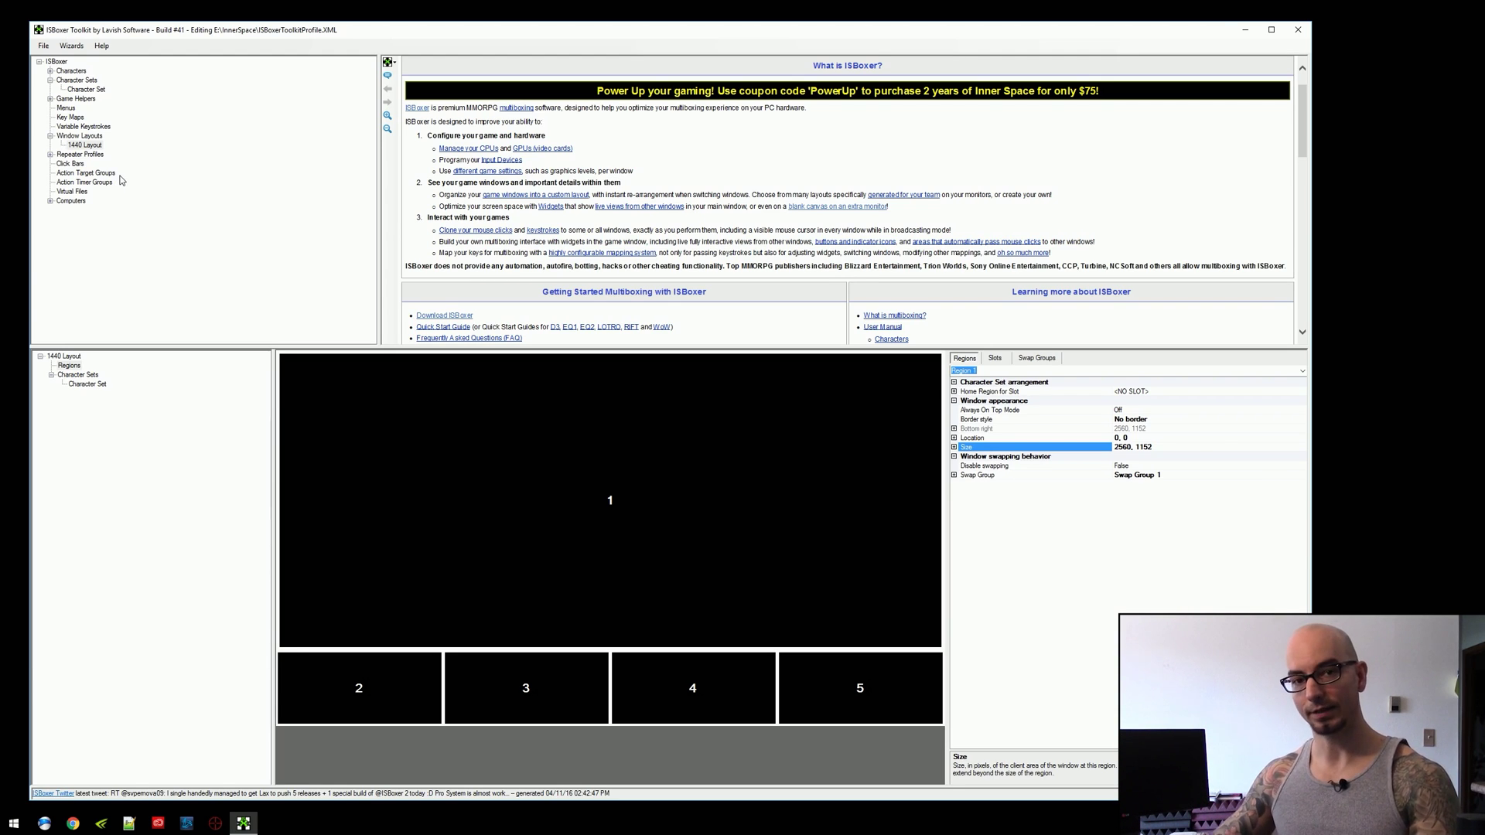
Assign the 1920x1080 computer to the Character Set and start the Window Layout Wizard for it
click(49, 202)
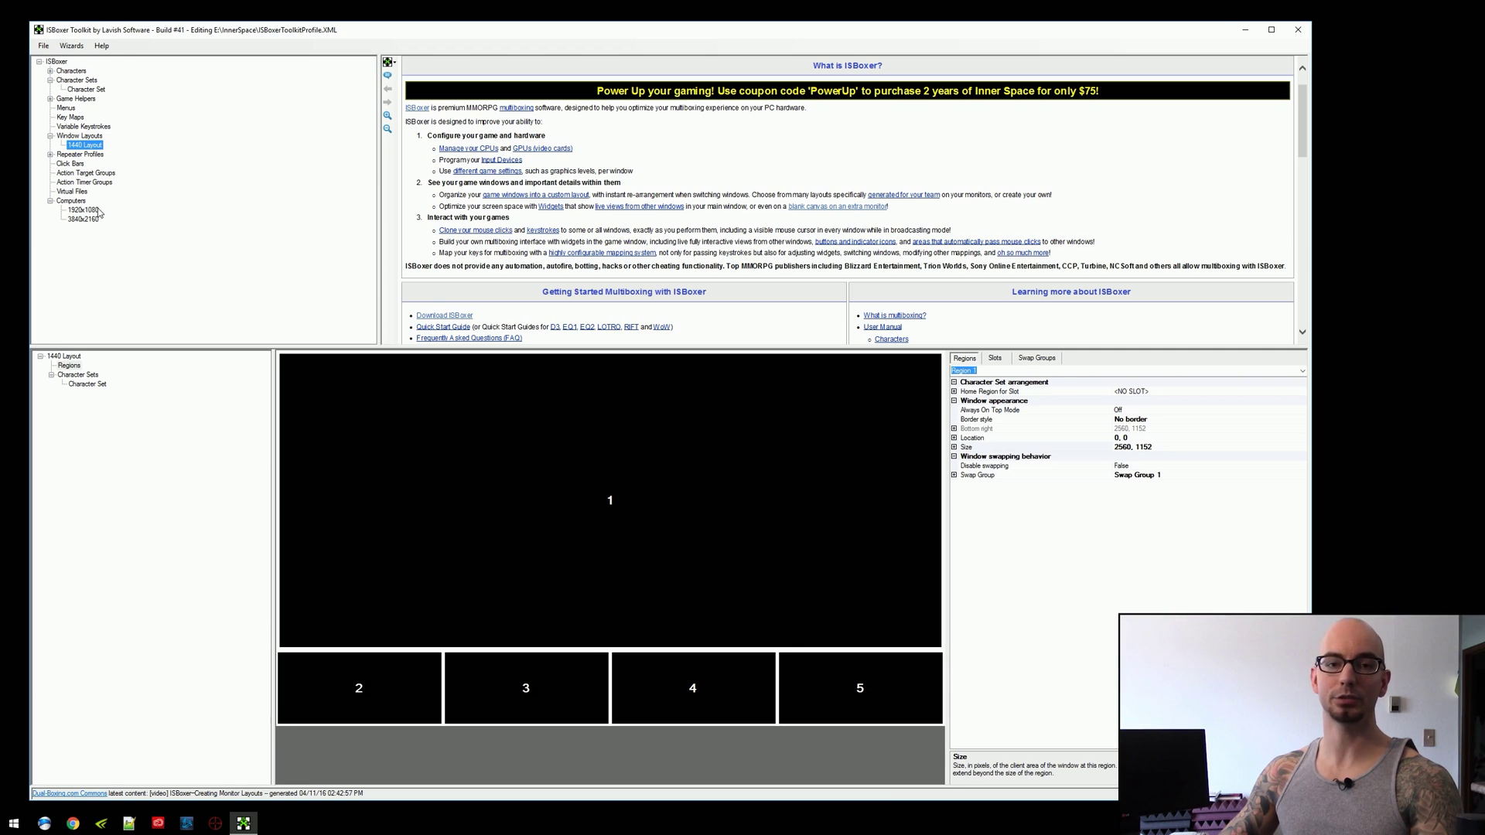
click(91, 90)
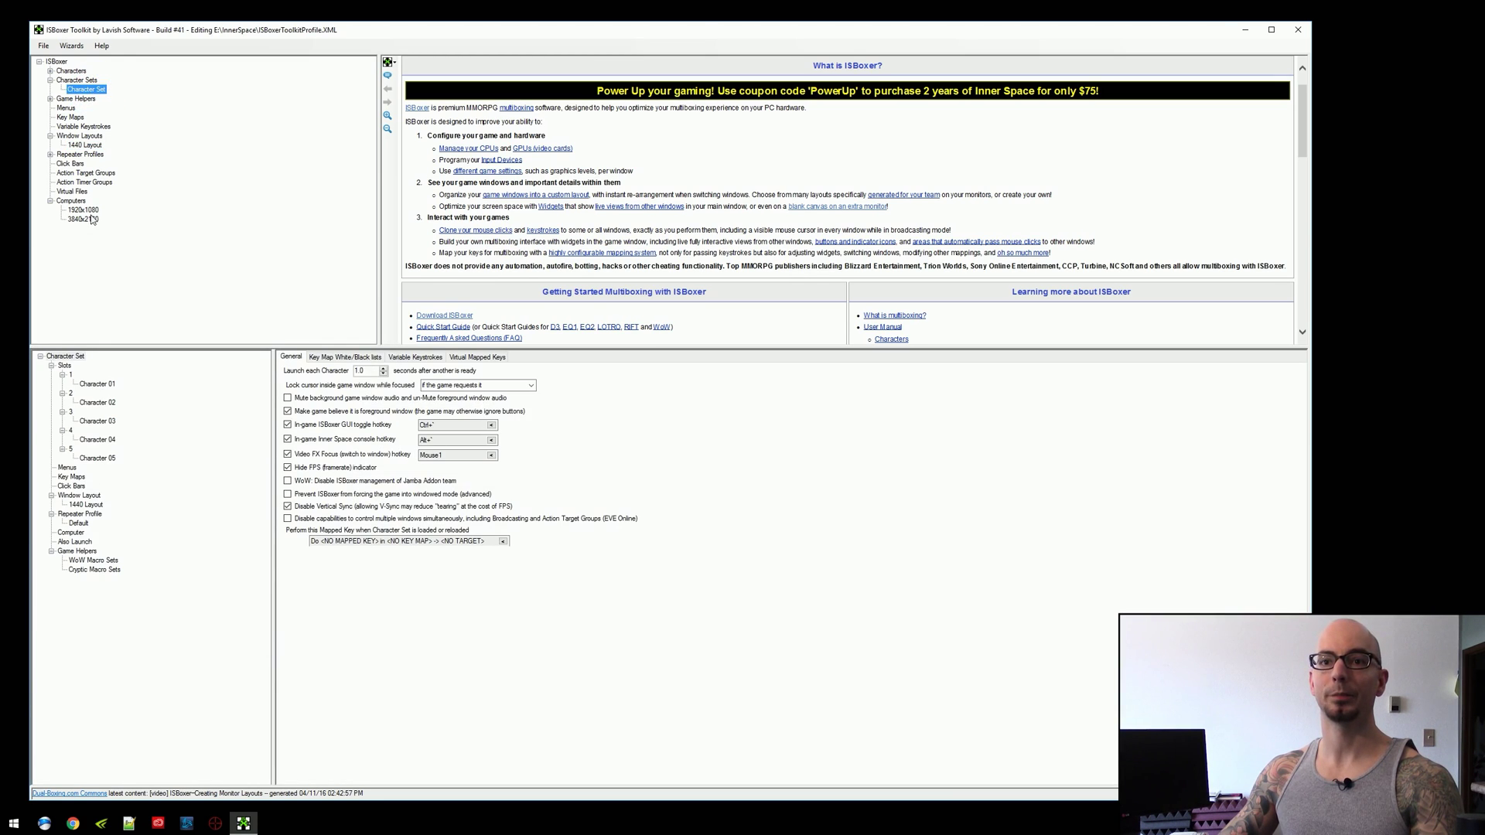
right_click(85, 90)
click(171, 153)
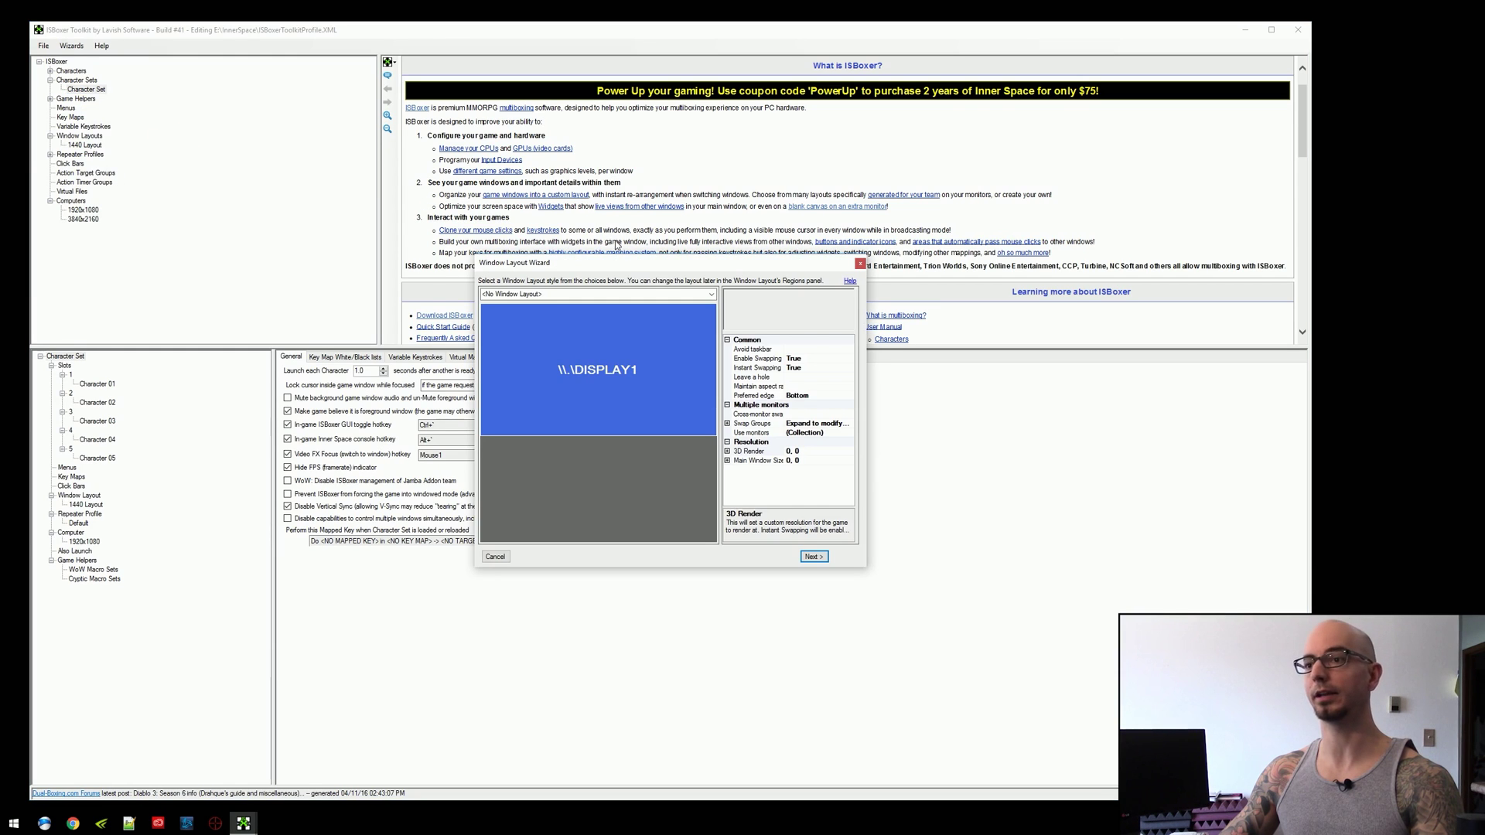
Enlarge the wizard window and choose the "Single monitor layout on \\.\DISPLAY1 (Swapping)" style
drag(554, 424, 875, 668)
click(354, 151)
scroll(356, 152, down, 6)
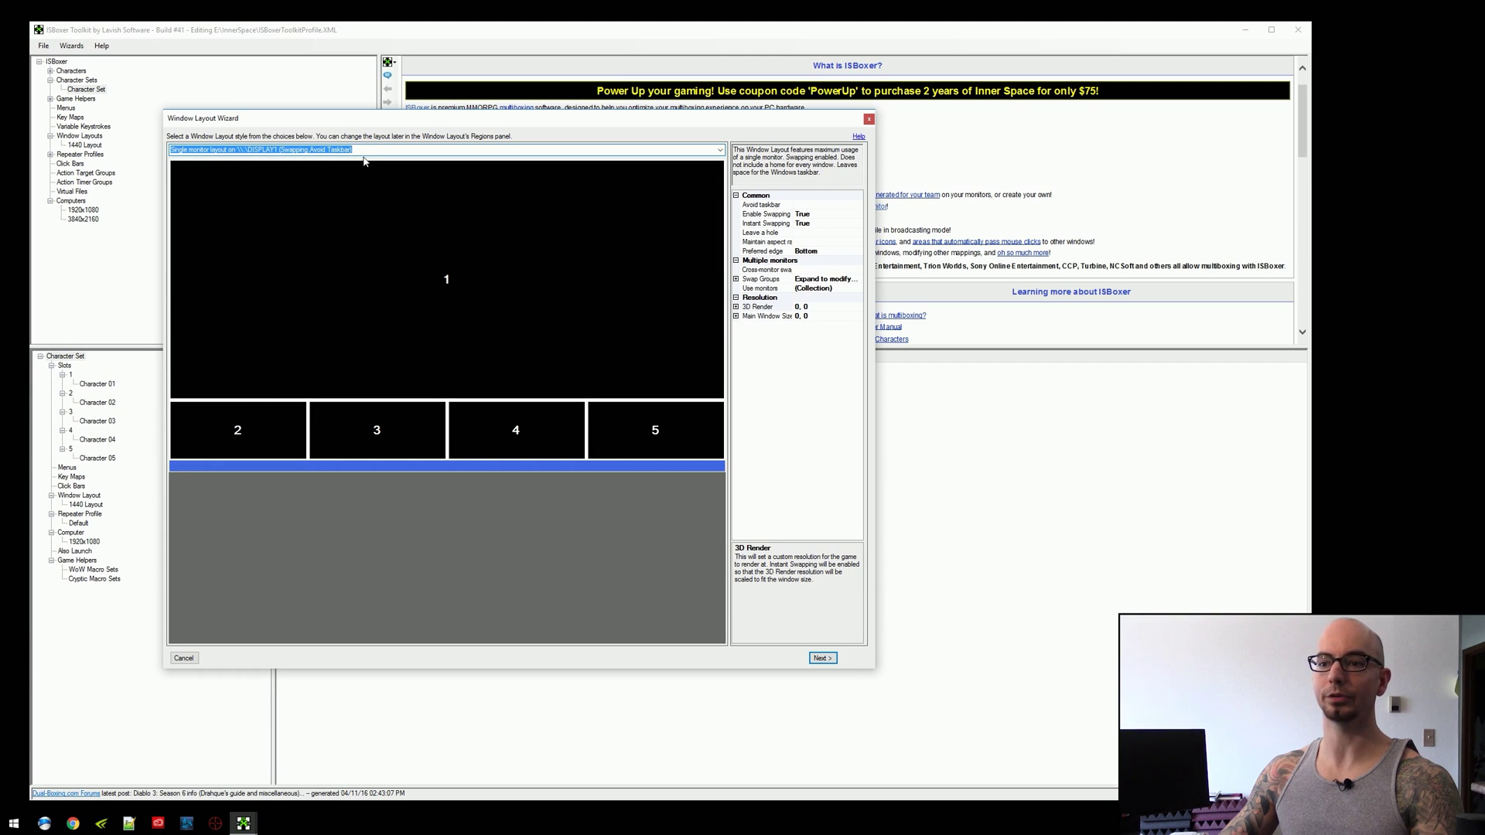
scroll(363, 152, down, 1)
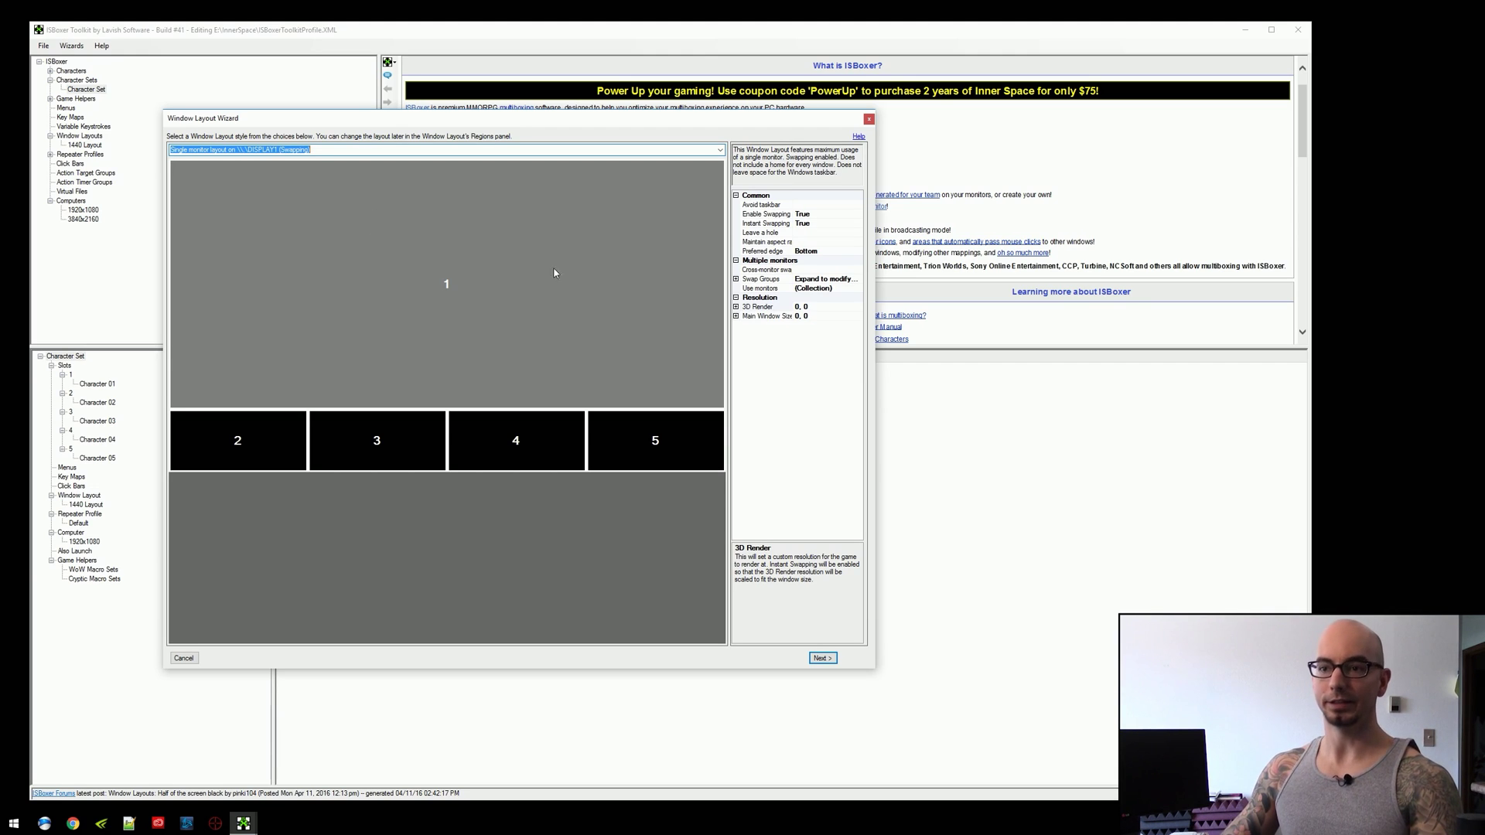
Check the bounds of \\.\DISPLAY1 in the Use monitors collection and leave the editor without changes
click(766, 288)
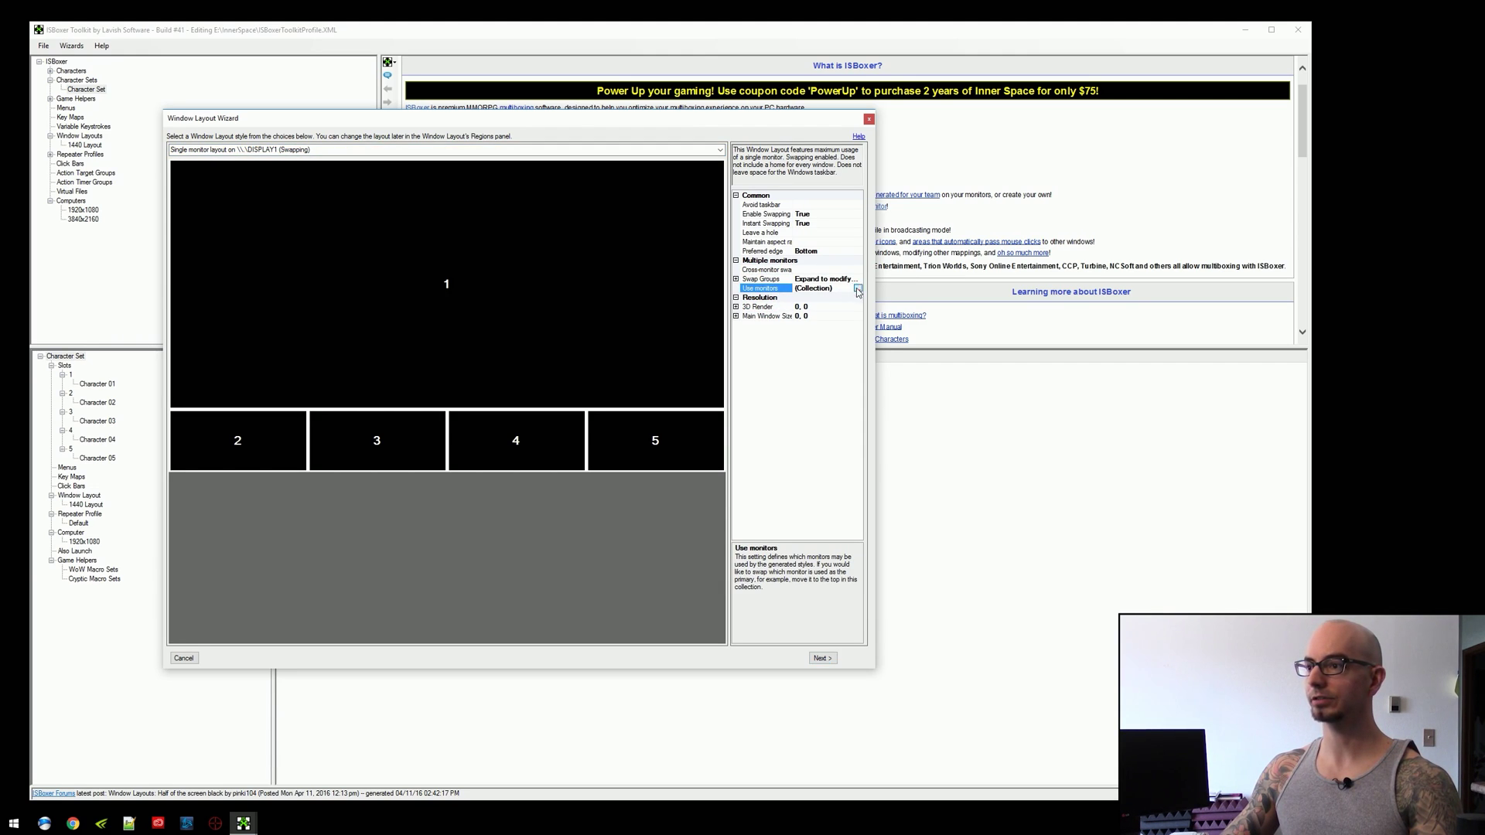
click(856, 288)
click(750, 362)
click(774, 390)
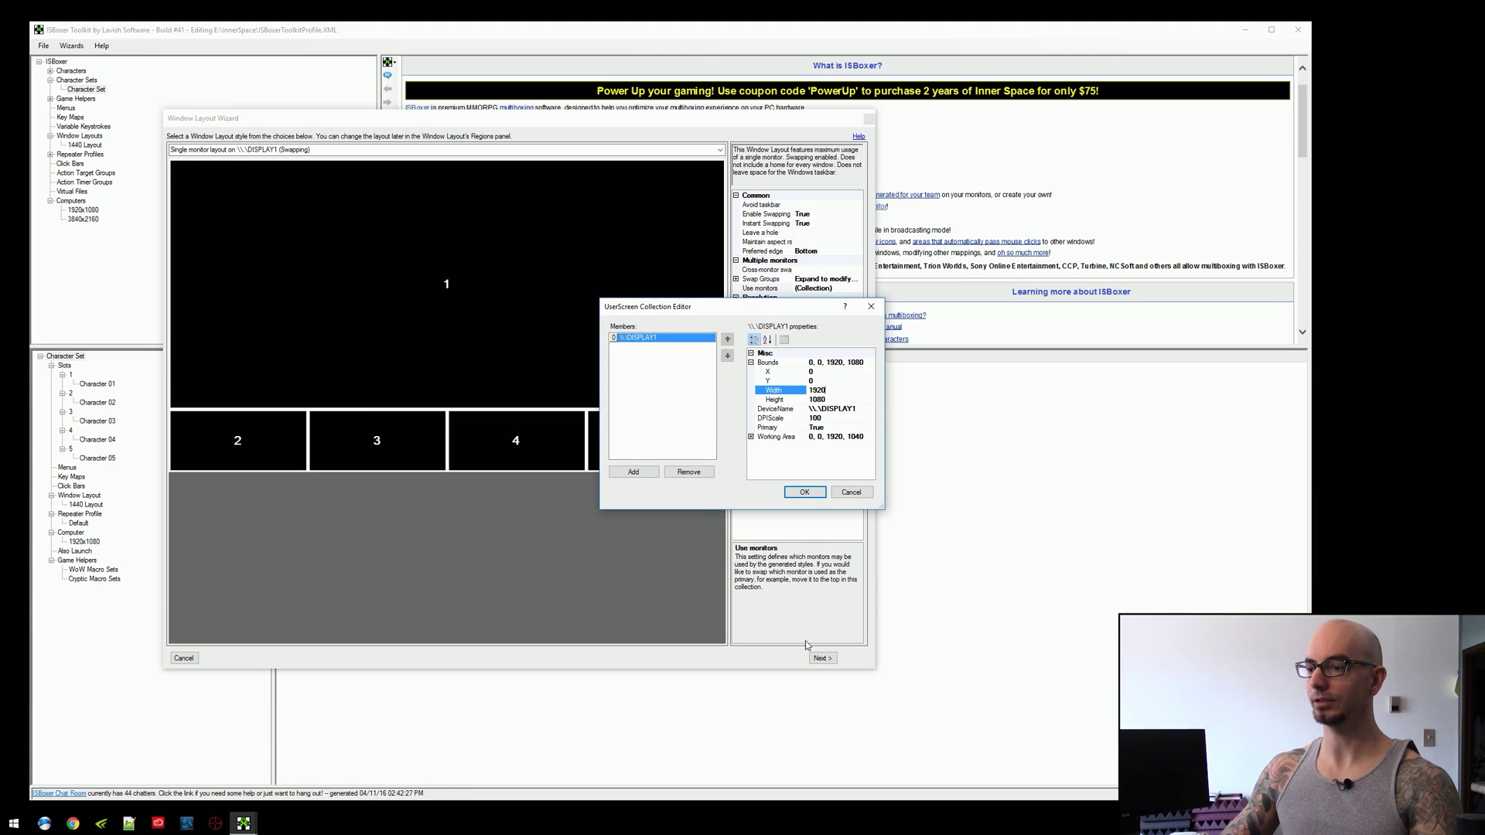
click(851, 493)
Reselect the single monitor swapping layout on \\.\DISPLAY1 and finish the wizard with the layout name "1080 Template"
click(501, 149)
scroll(503, 149, down, 2)
scroll(505, 149, down, 1)
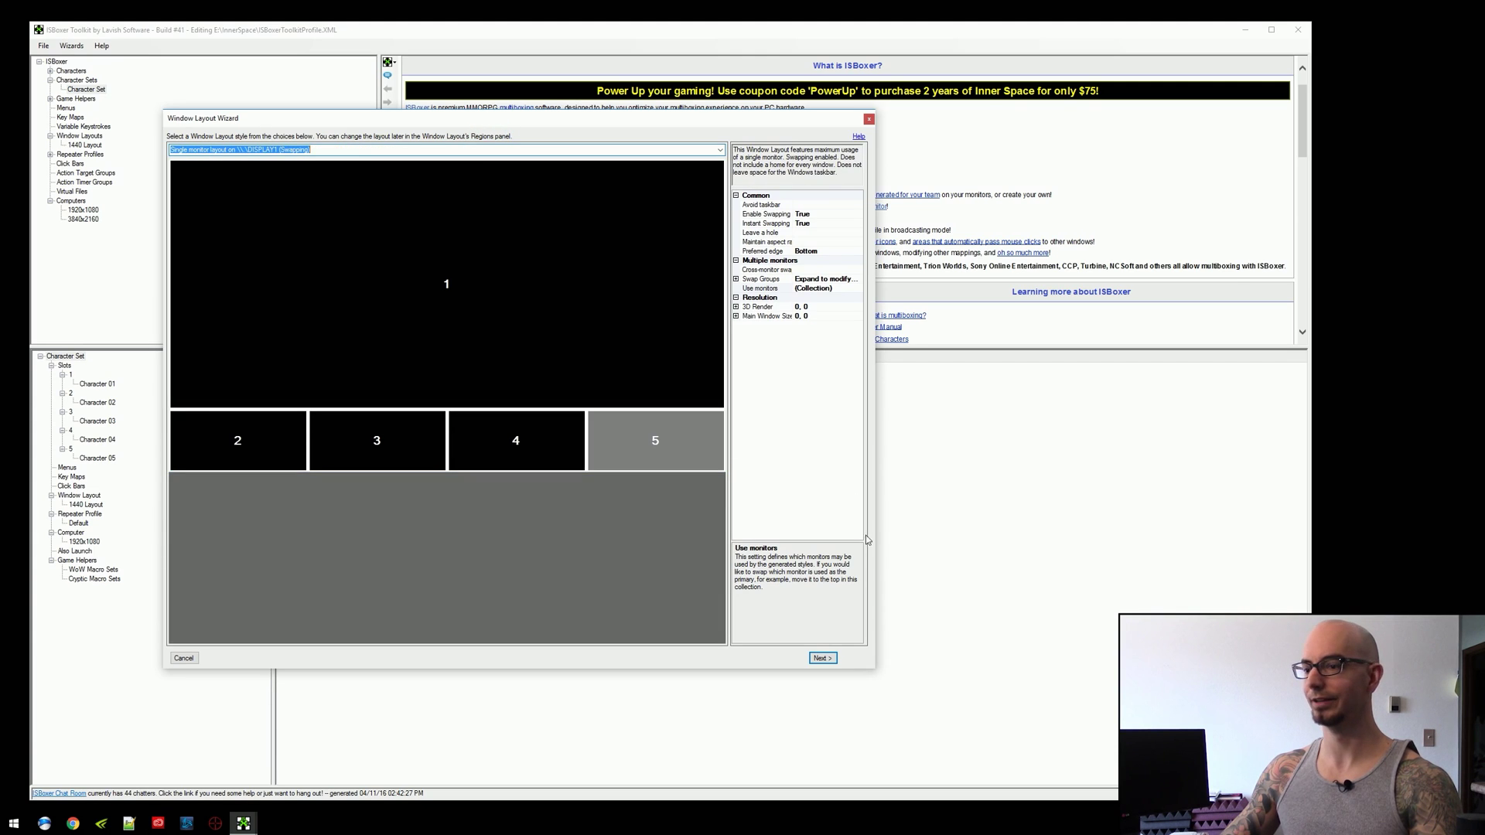
click(822, 659)
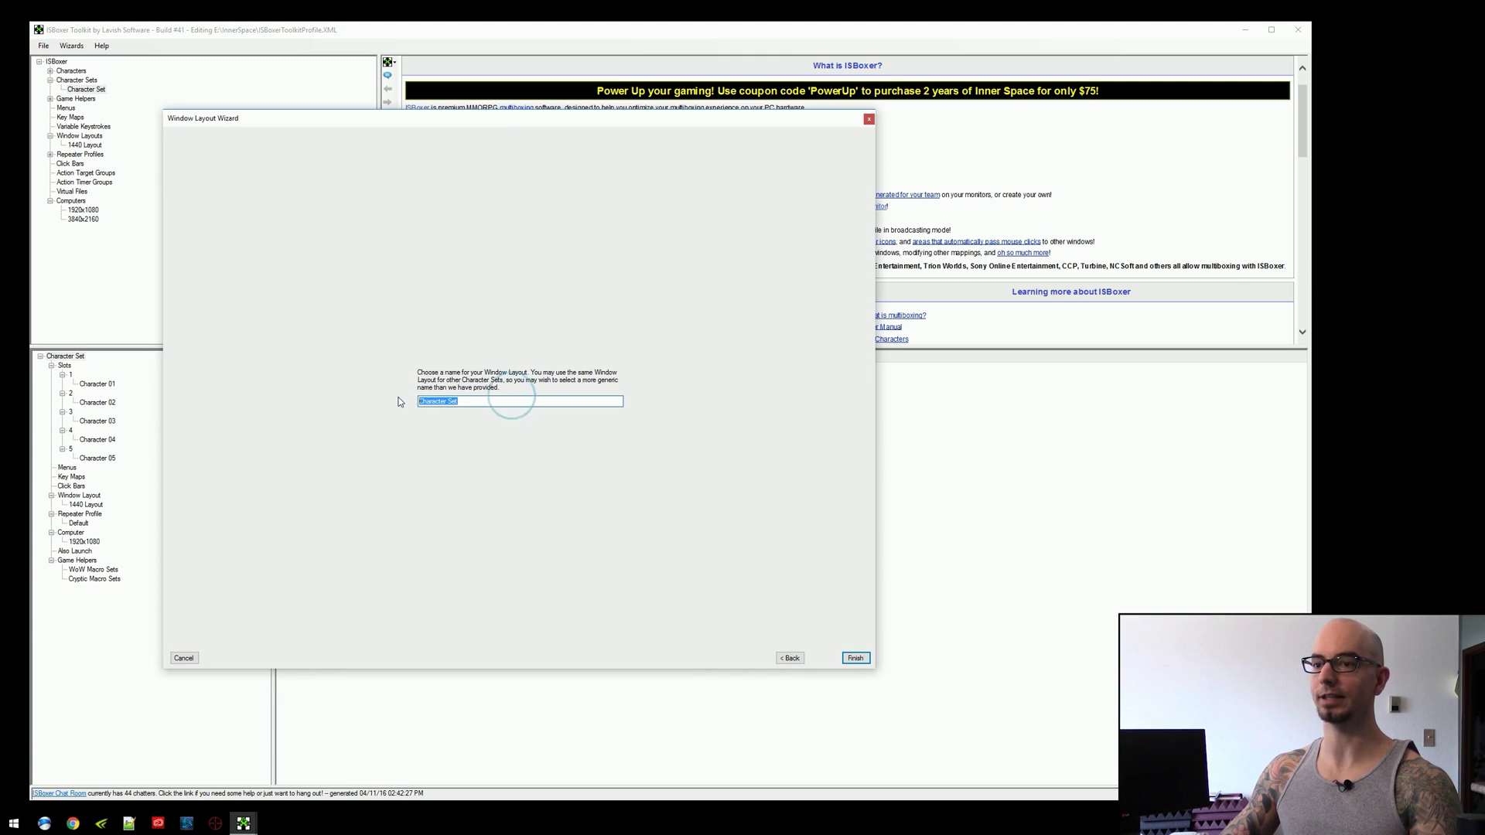
text(1080 Te)
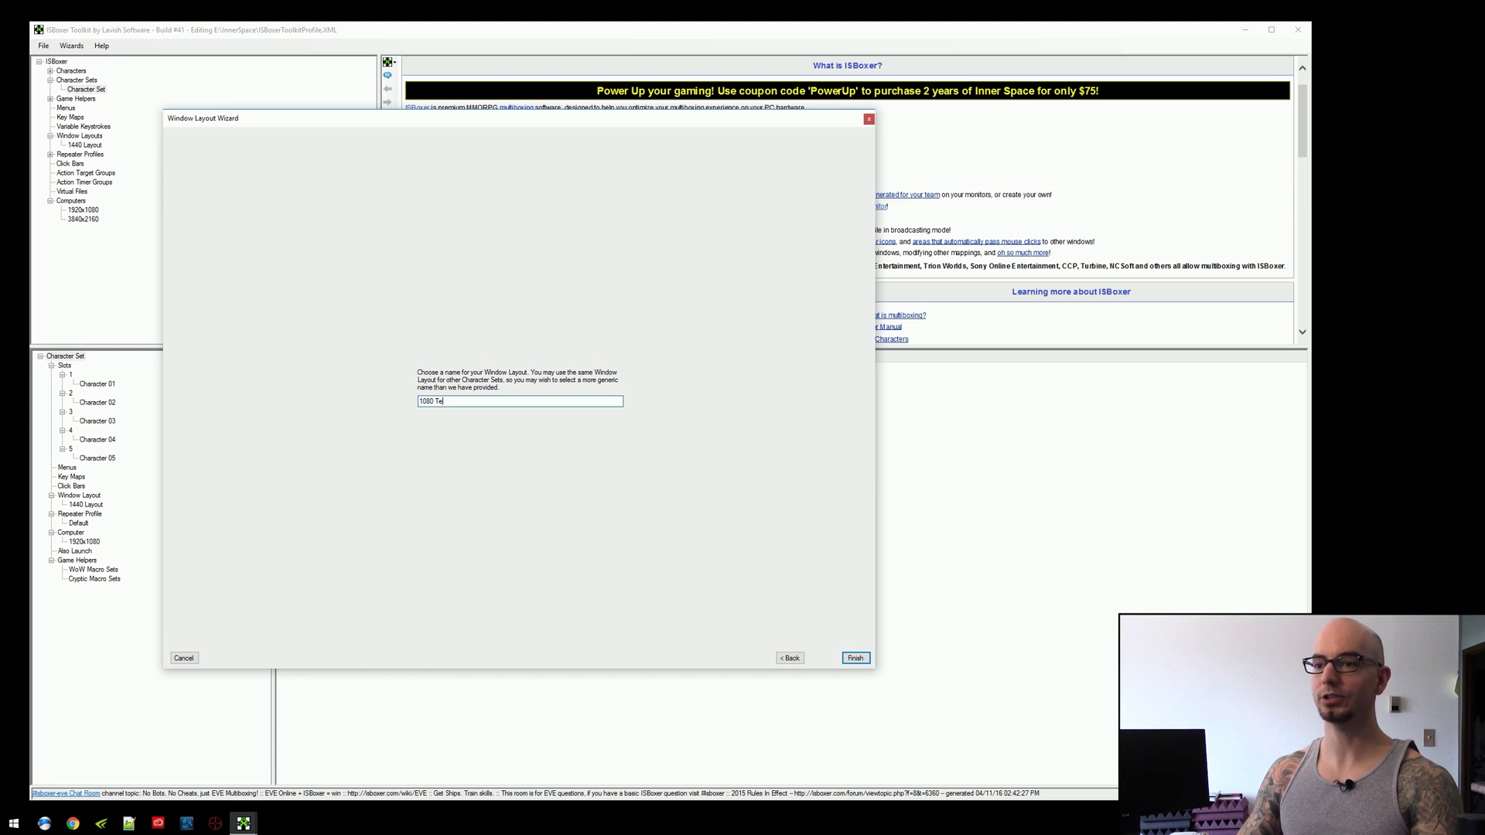
text(mplate)
key(Return)
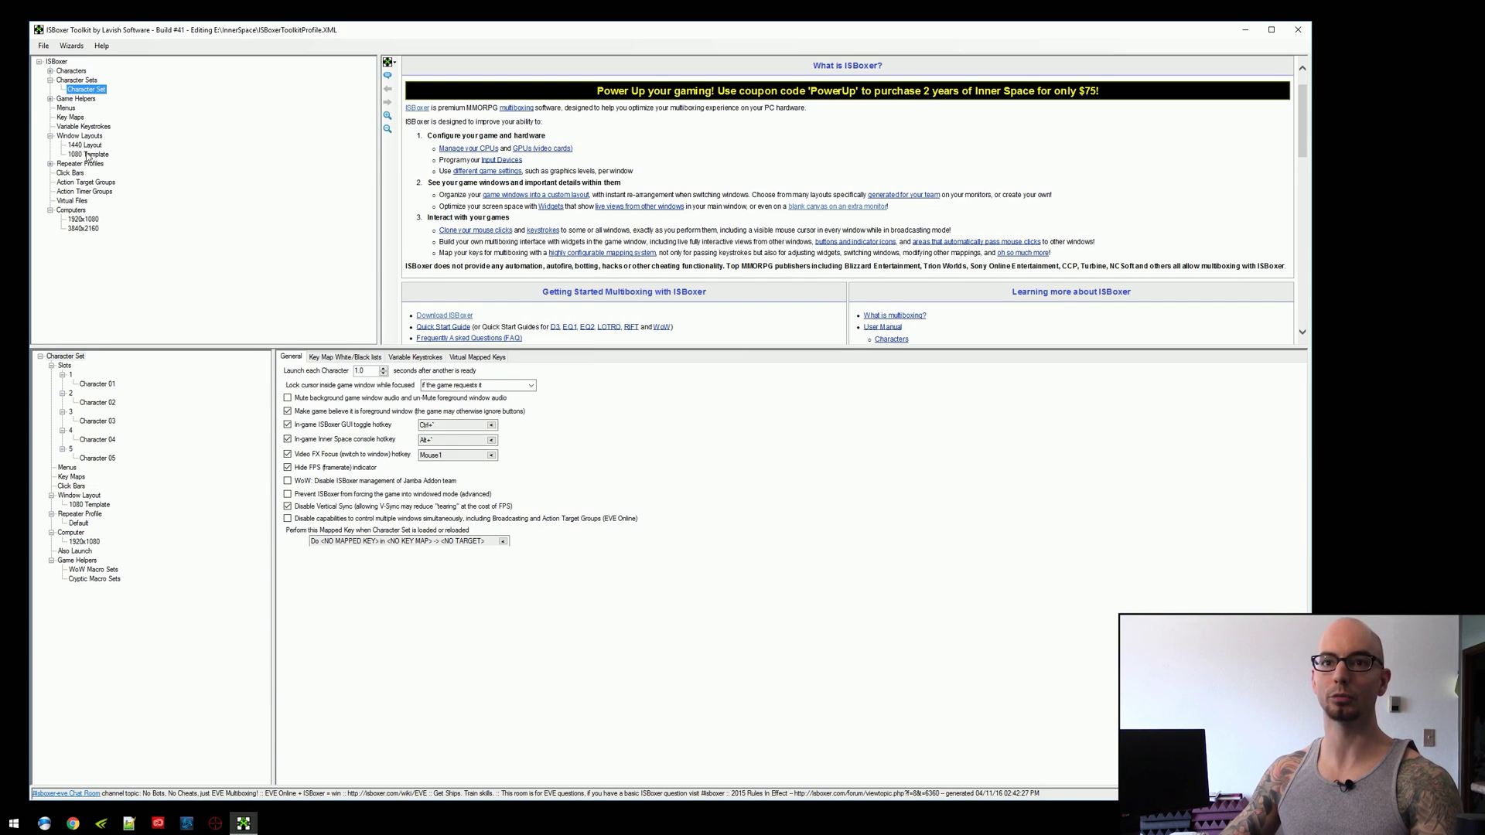
Copy the size value of region 1 in the 1080 Template window layout
click(91, 155)
click(69, 366)
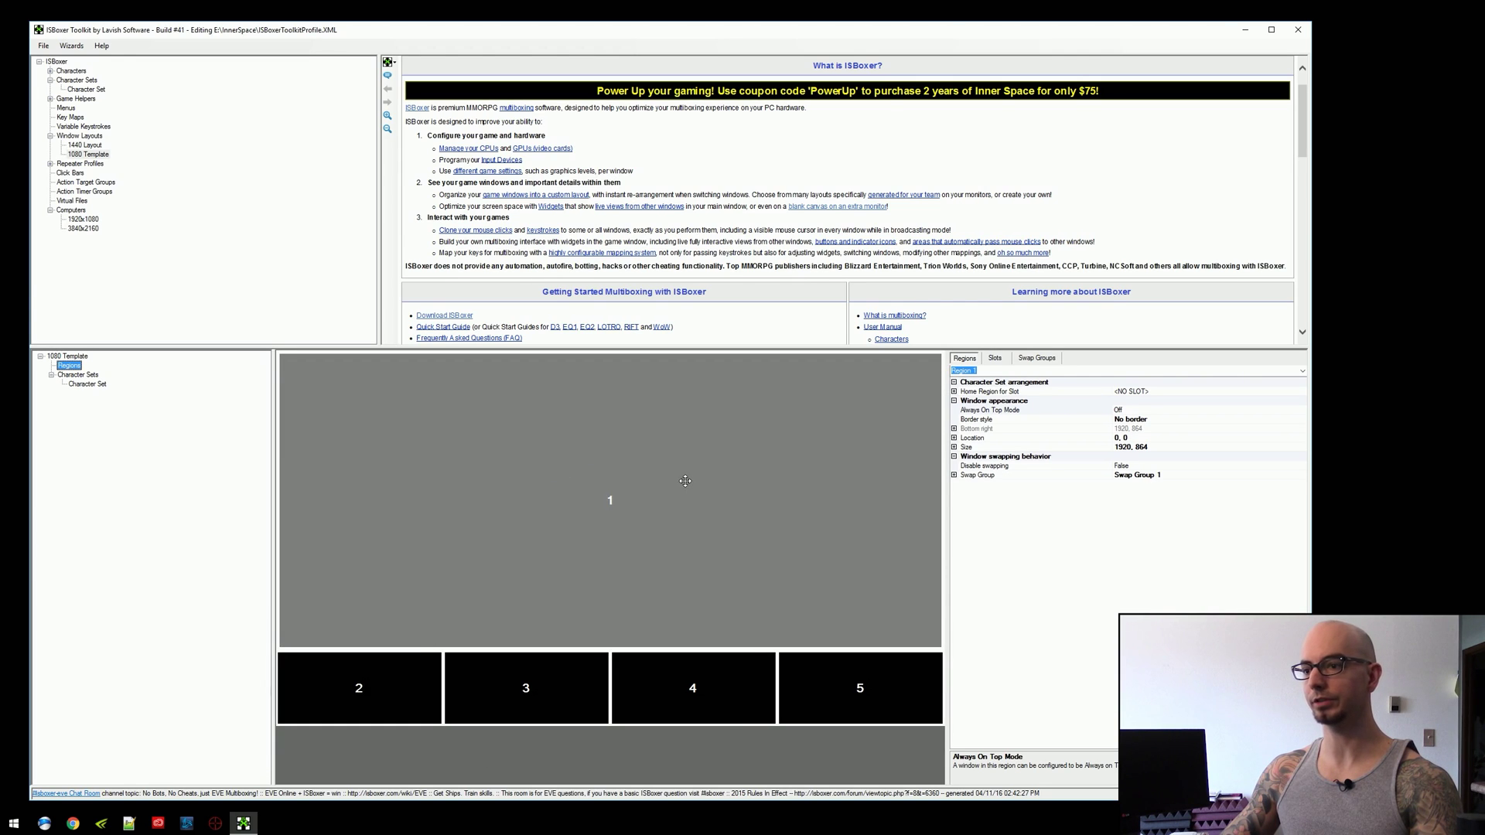
click(685, 482)
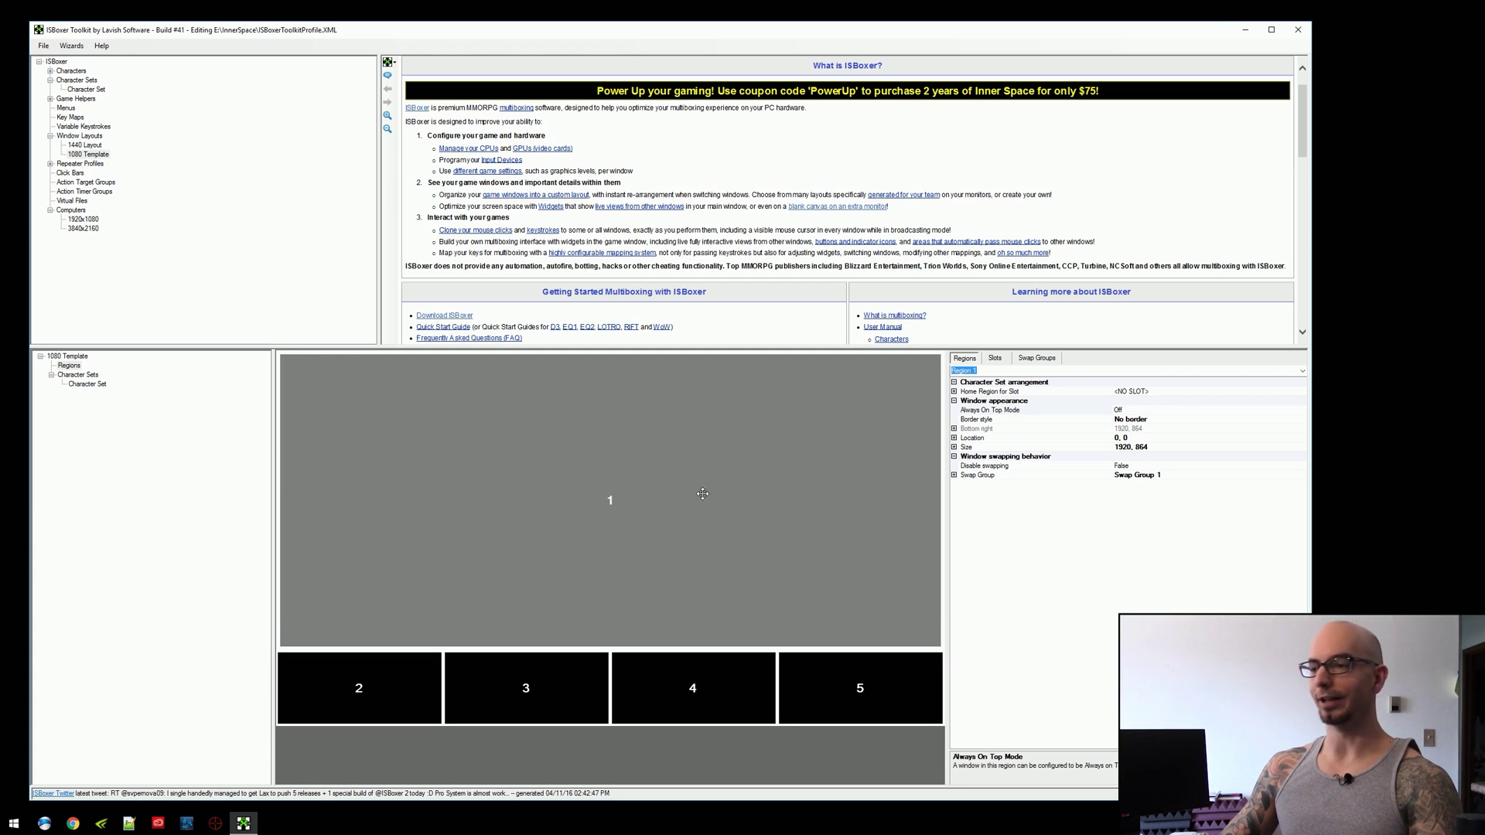
click(730, 466)
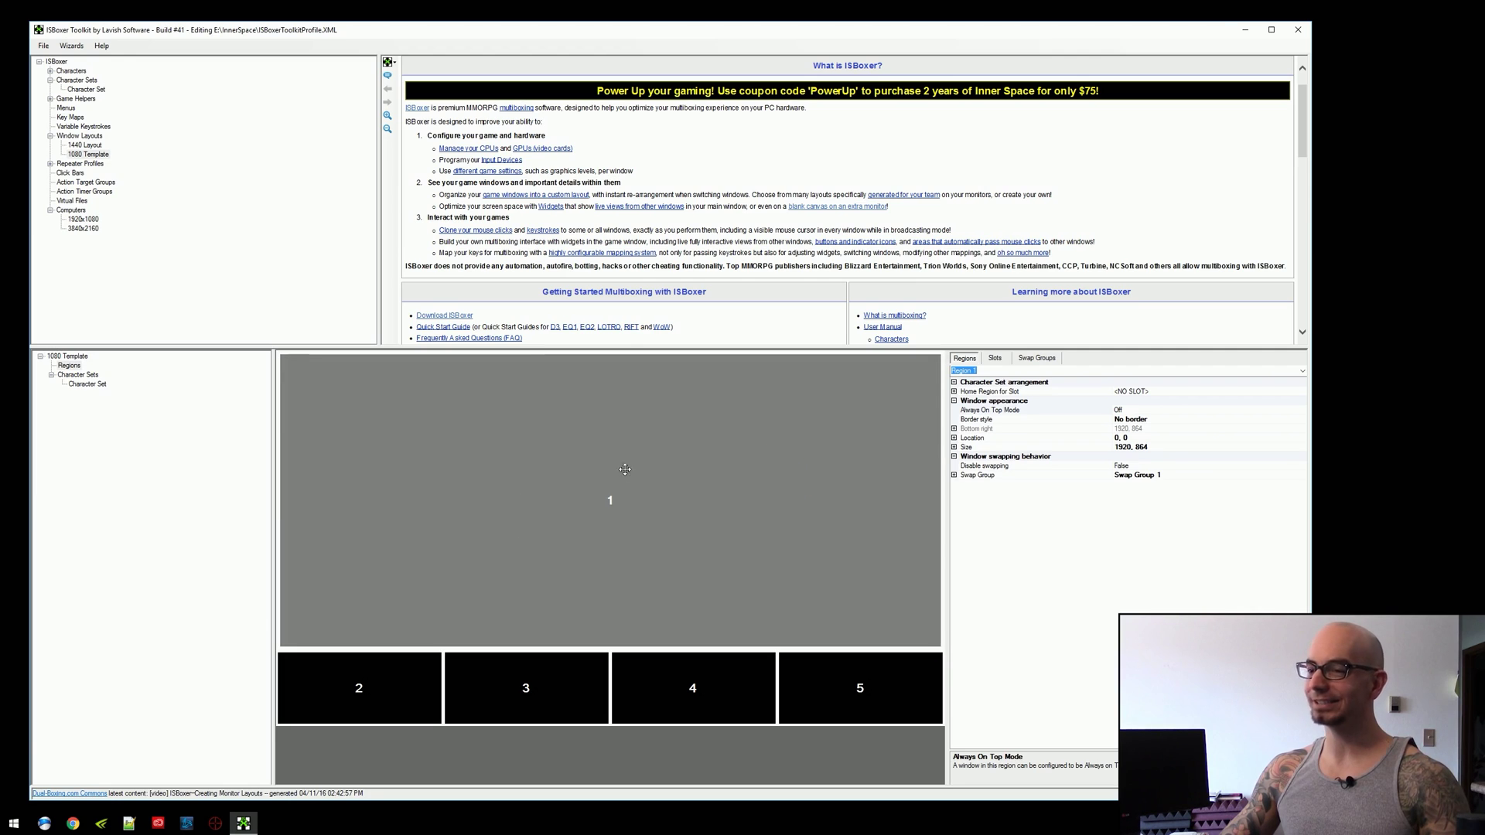
click(1145, 438)
click(1160, 448)
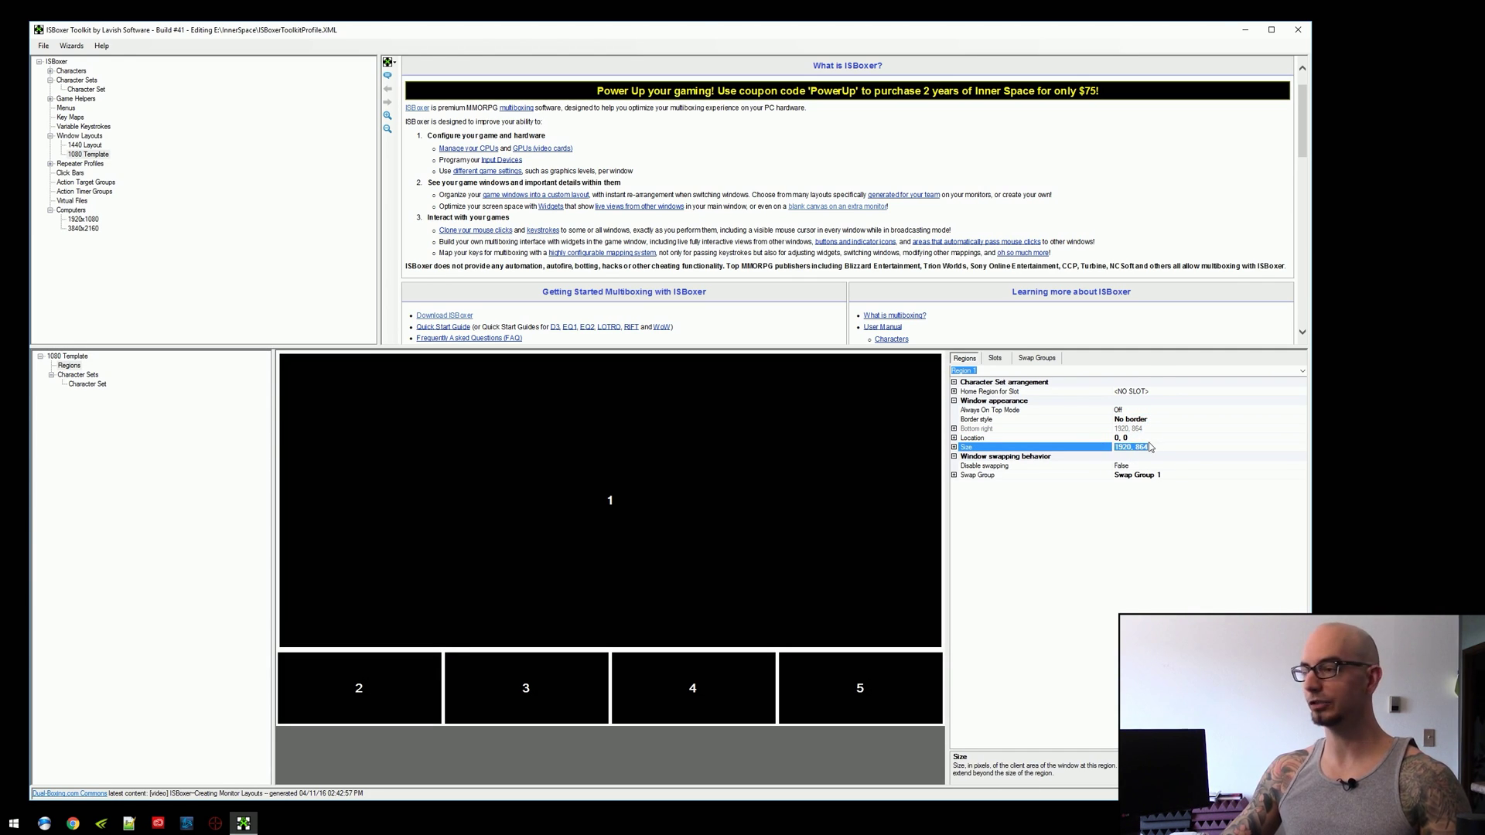
right_click(1118, 447)
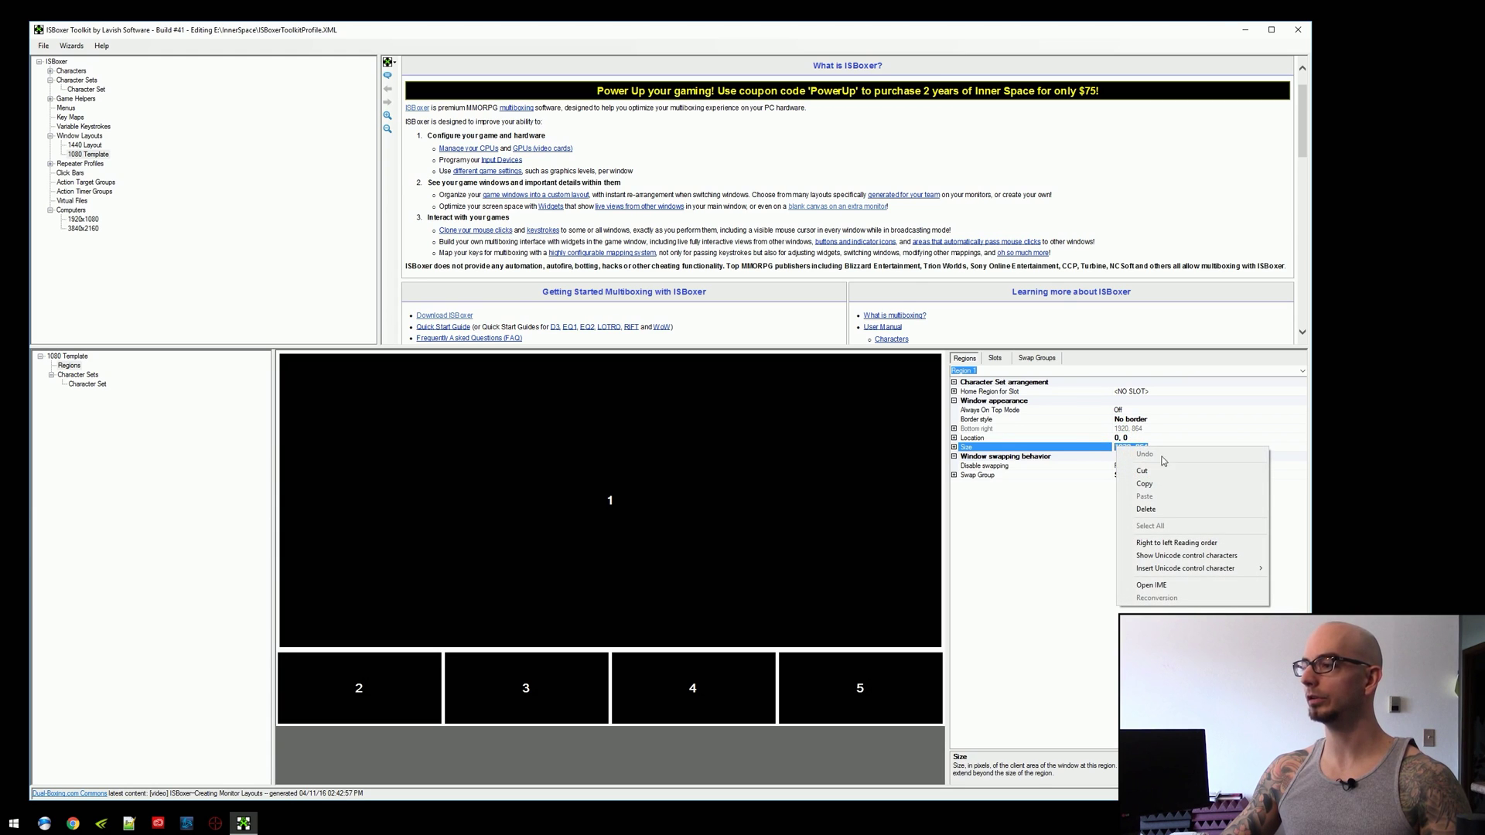
click(1166, 486)
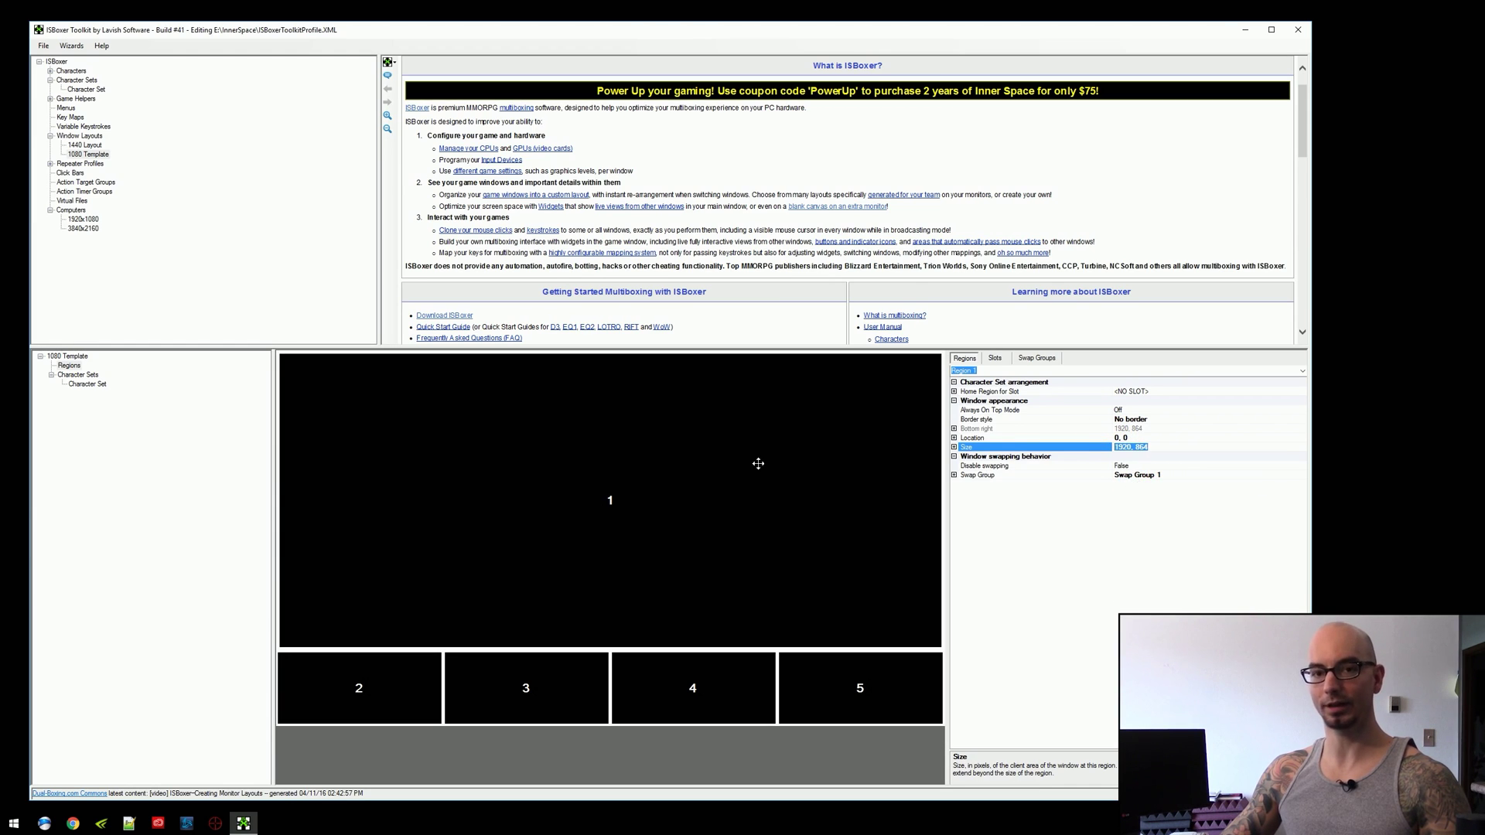
Remove the 1920x1080 computer from the Character Set
click(88, 91)
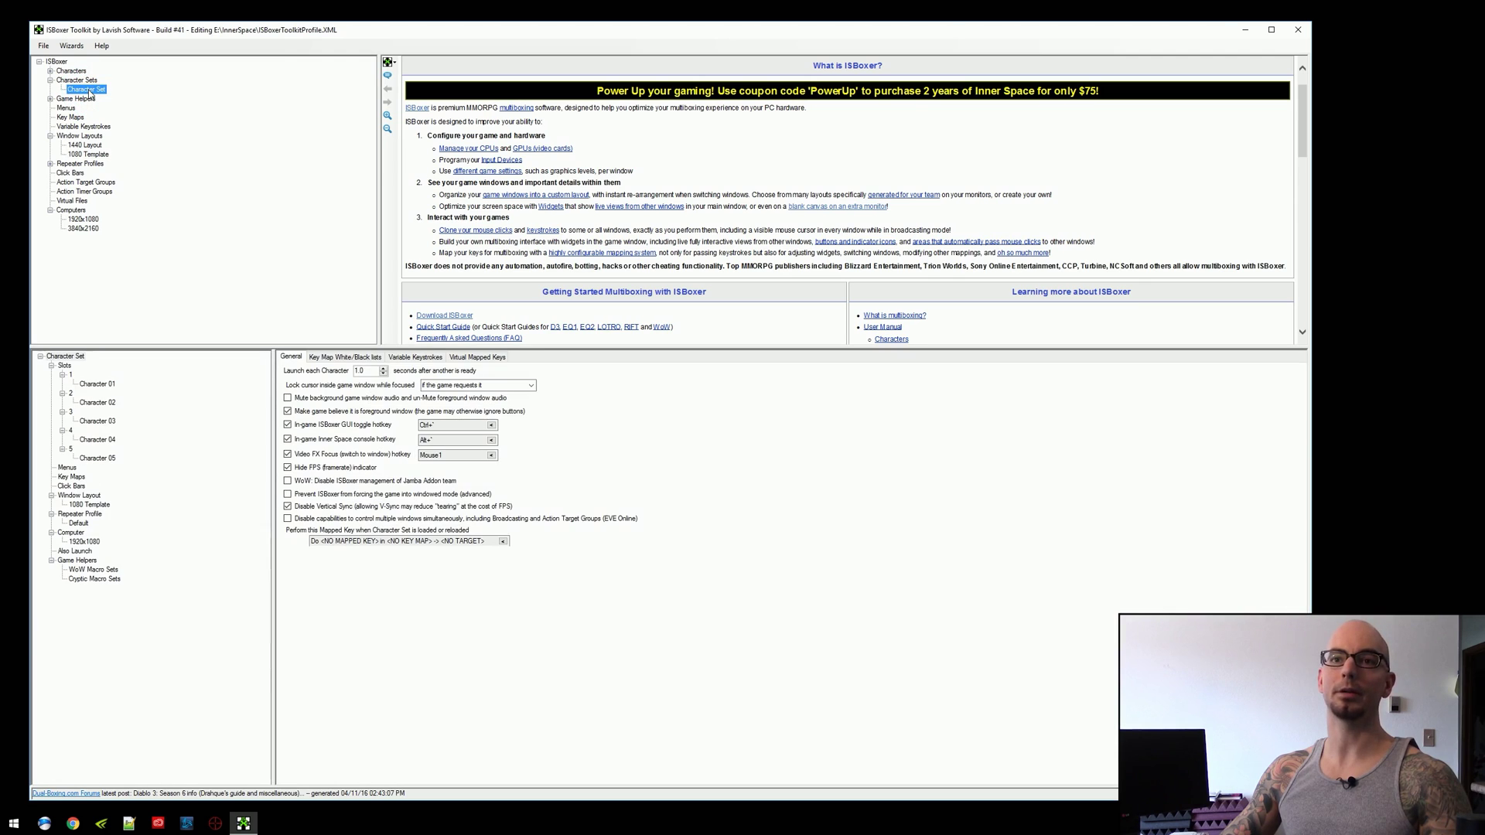
click(85, 542)
key(Delete)
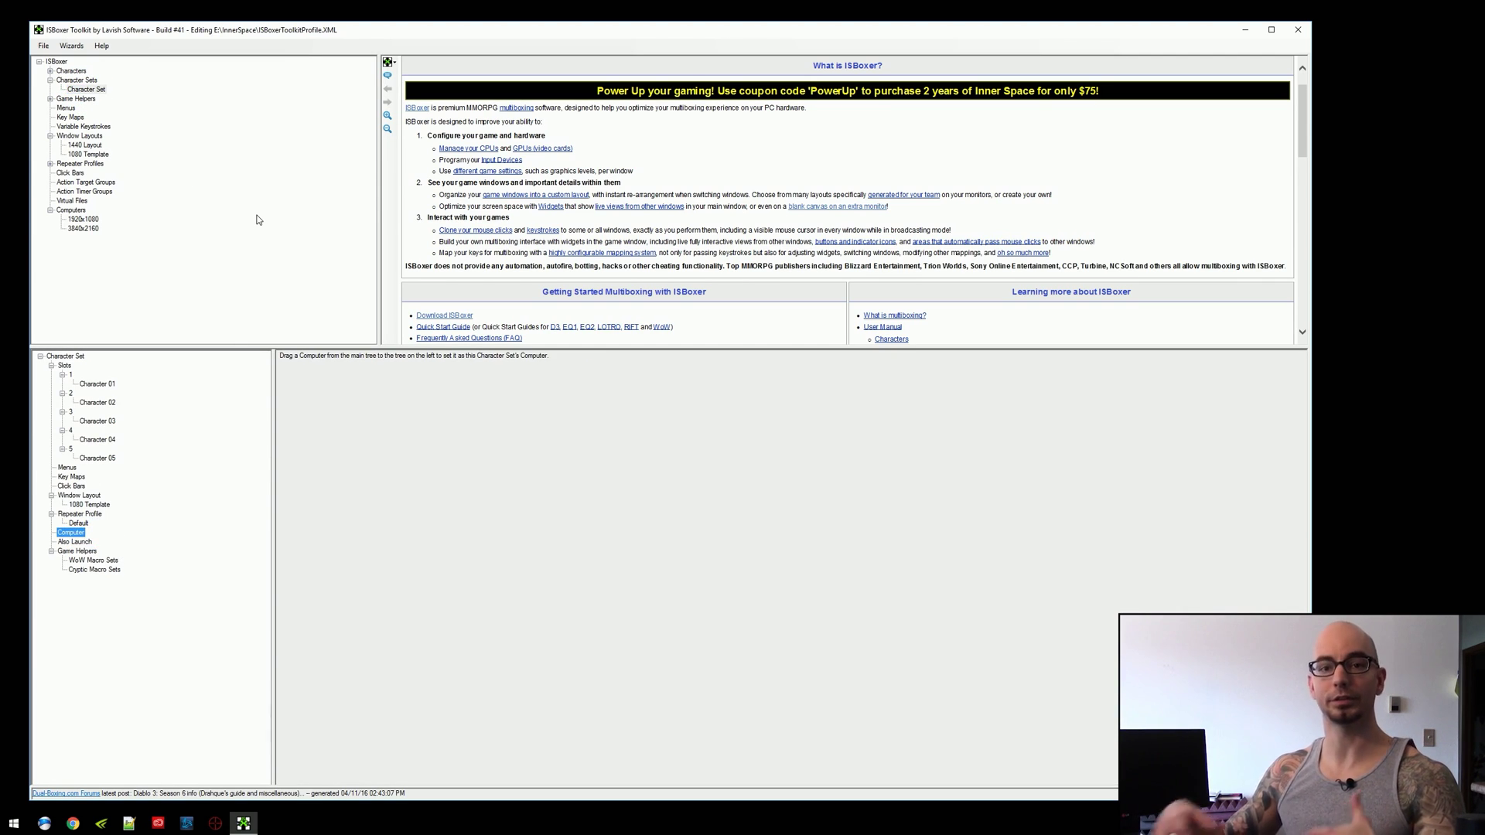
Start the Window Layout Wizard for the Character Set without an assigned computer, then move and enlarge its window
right_click(86, 91)
click(137, 151)
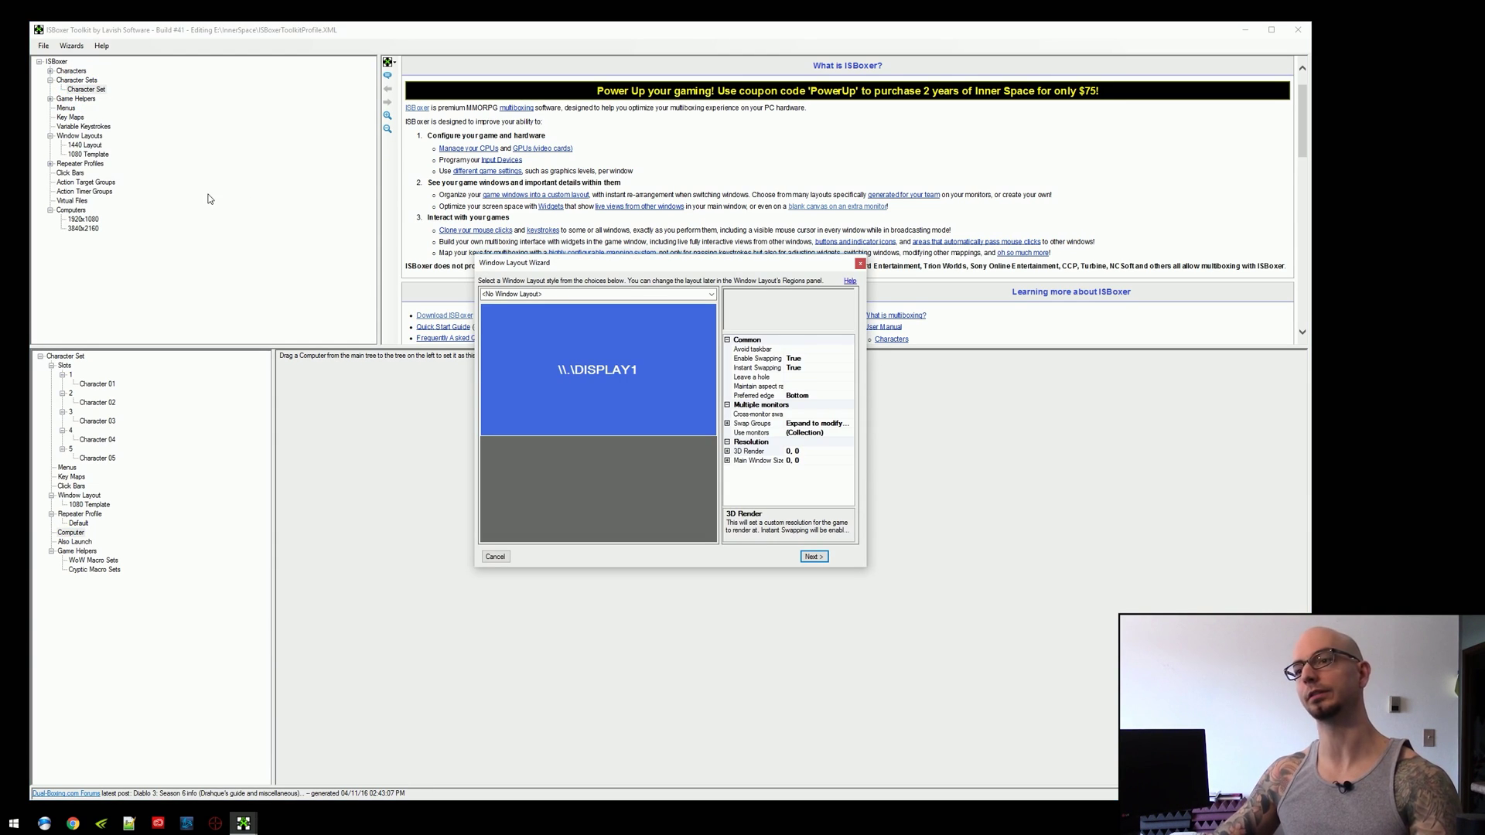
drag(584, 263, 258, 122)
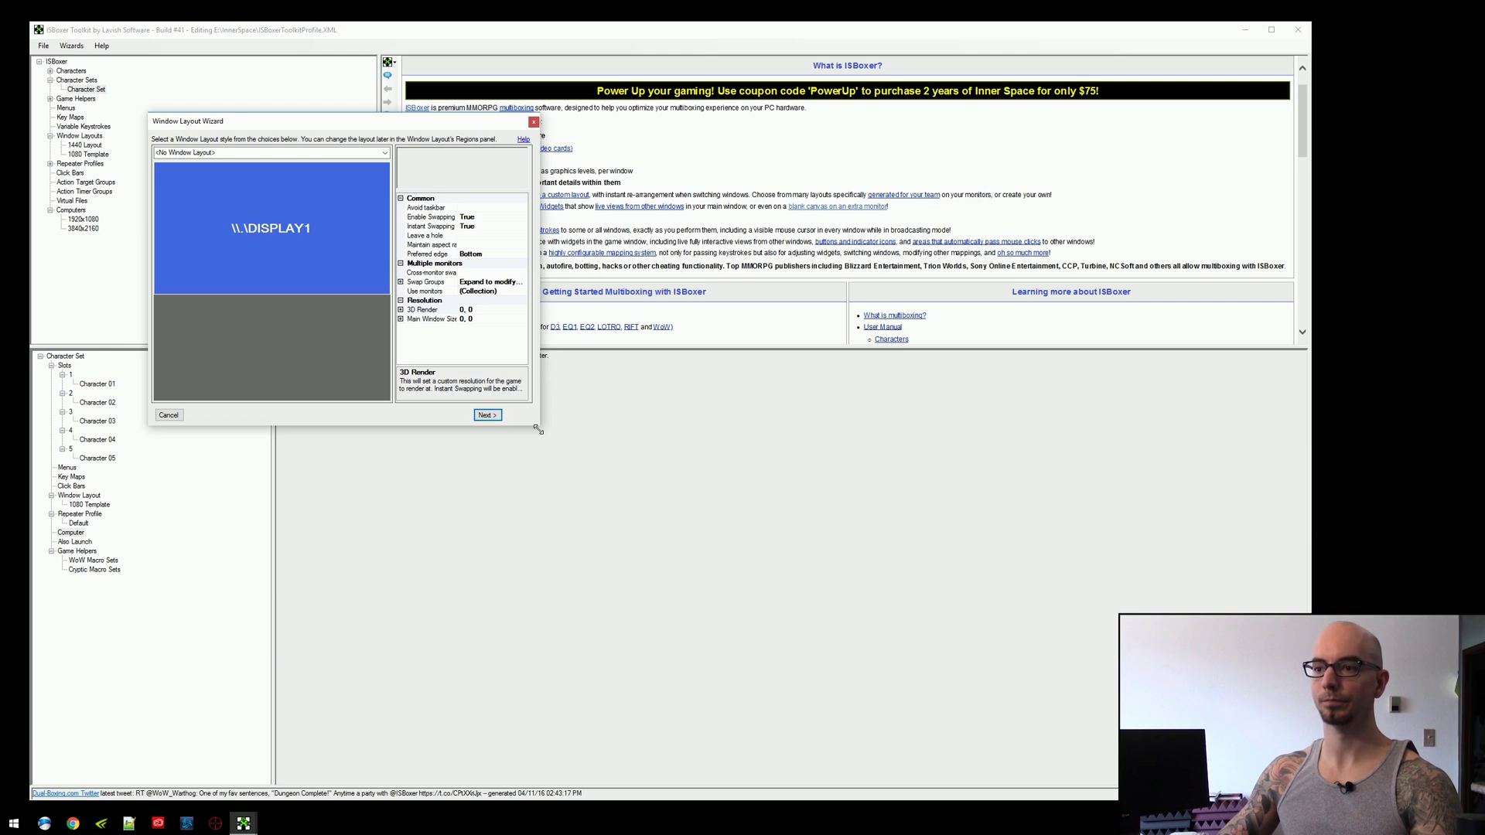
drag(544, 428, 1070, 708)
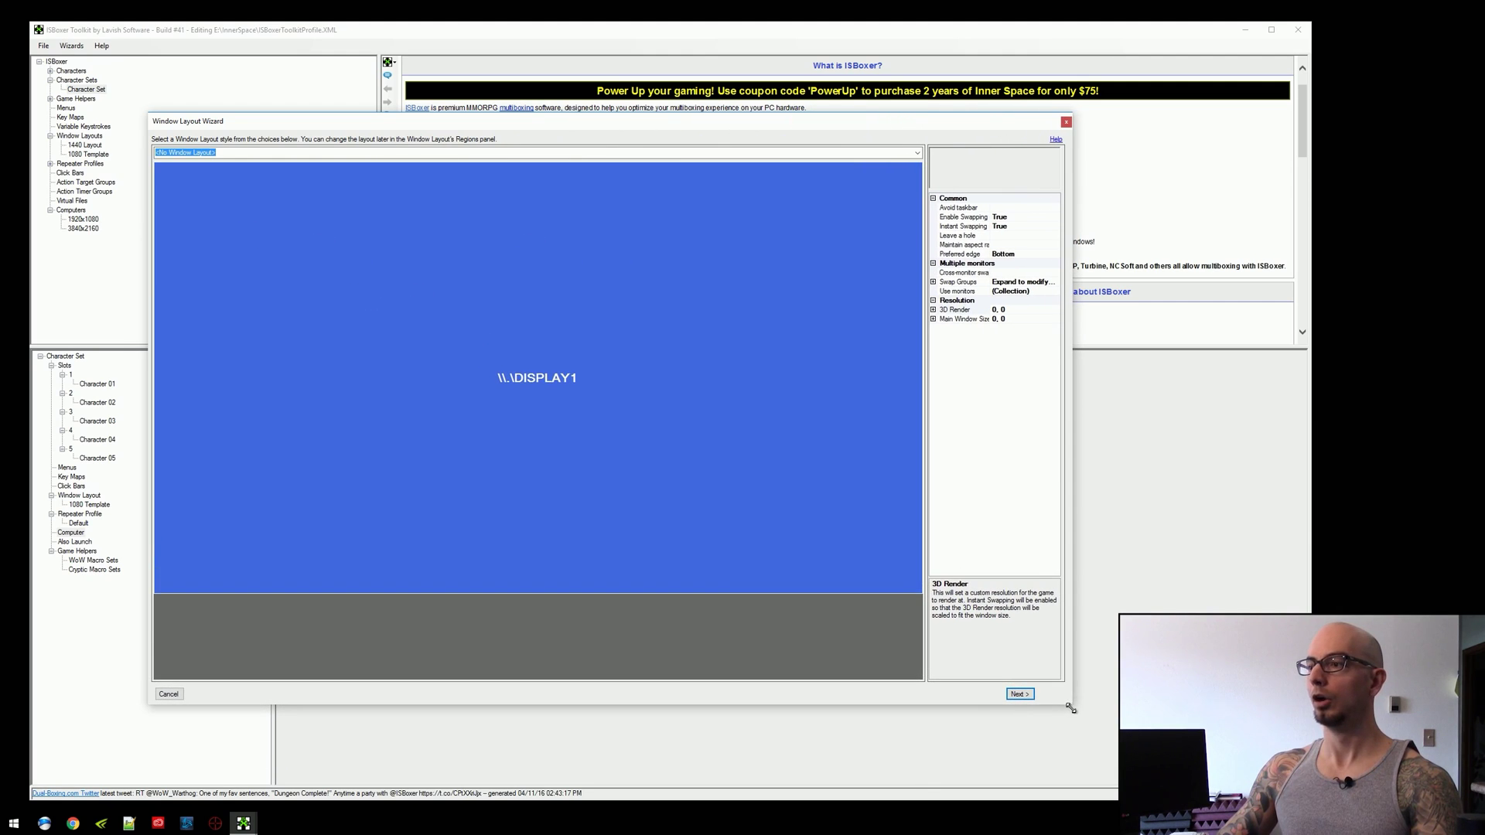
Set the 3D Render resolution to 1920, 864 by pasting the copied region size
click(933, 309)
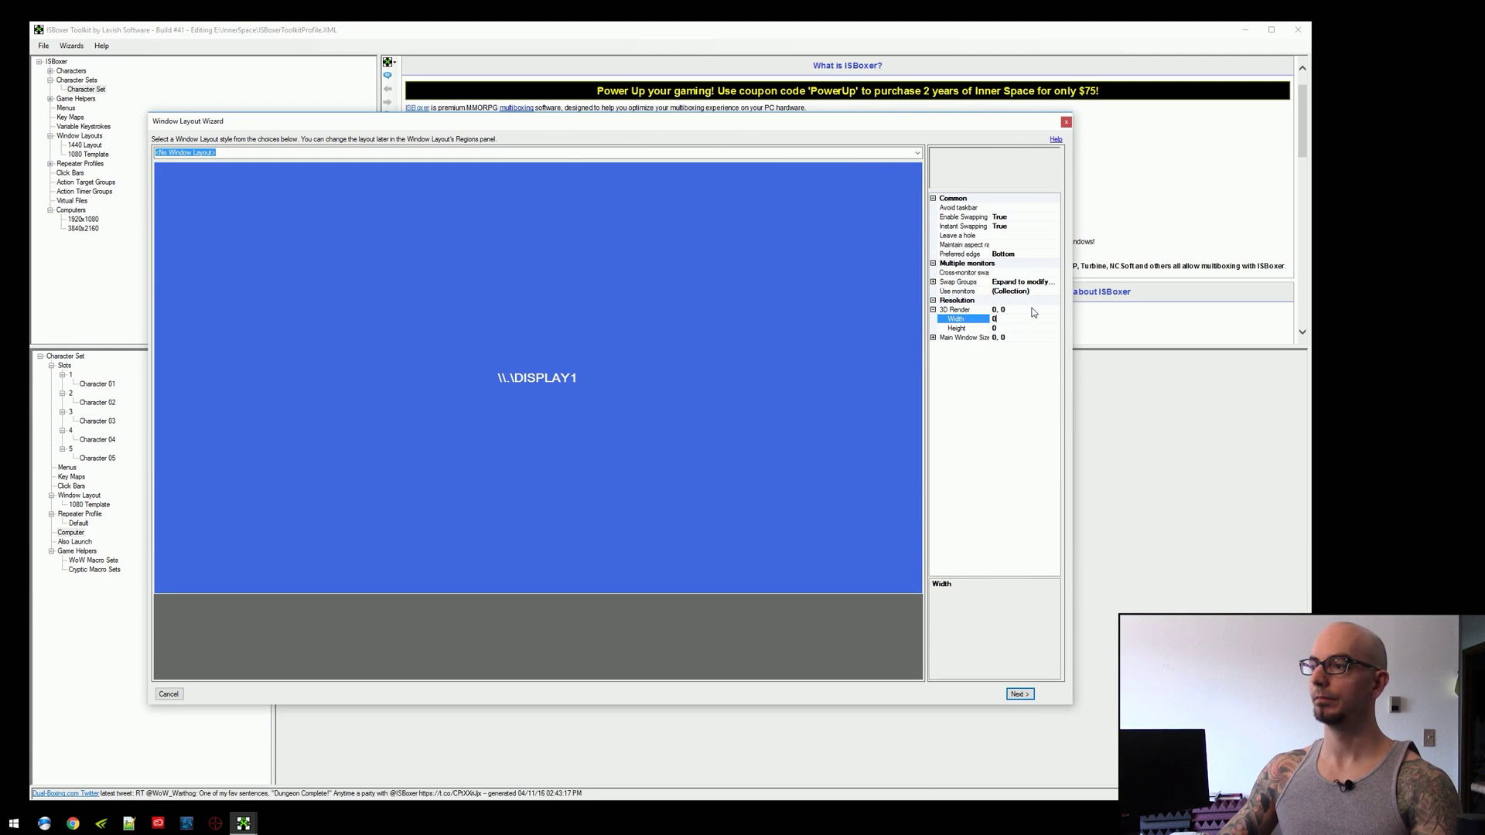
click(996, 310)
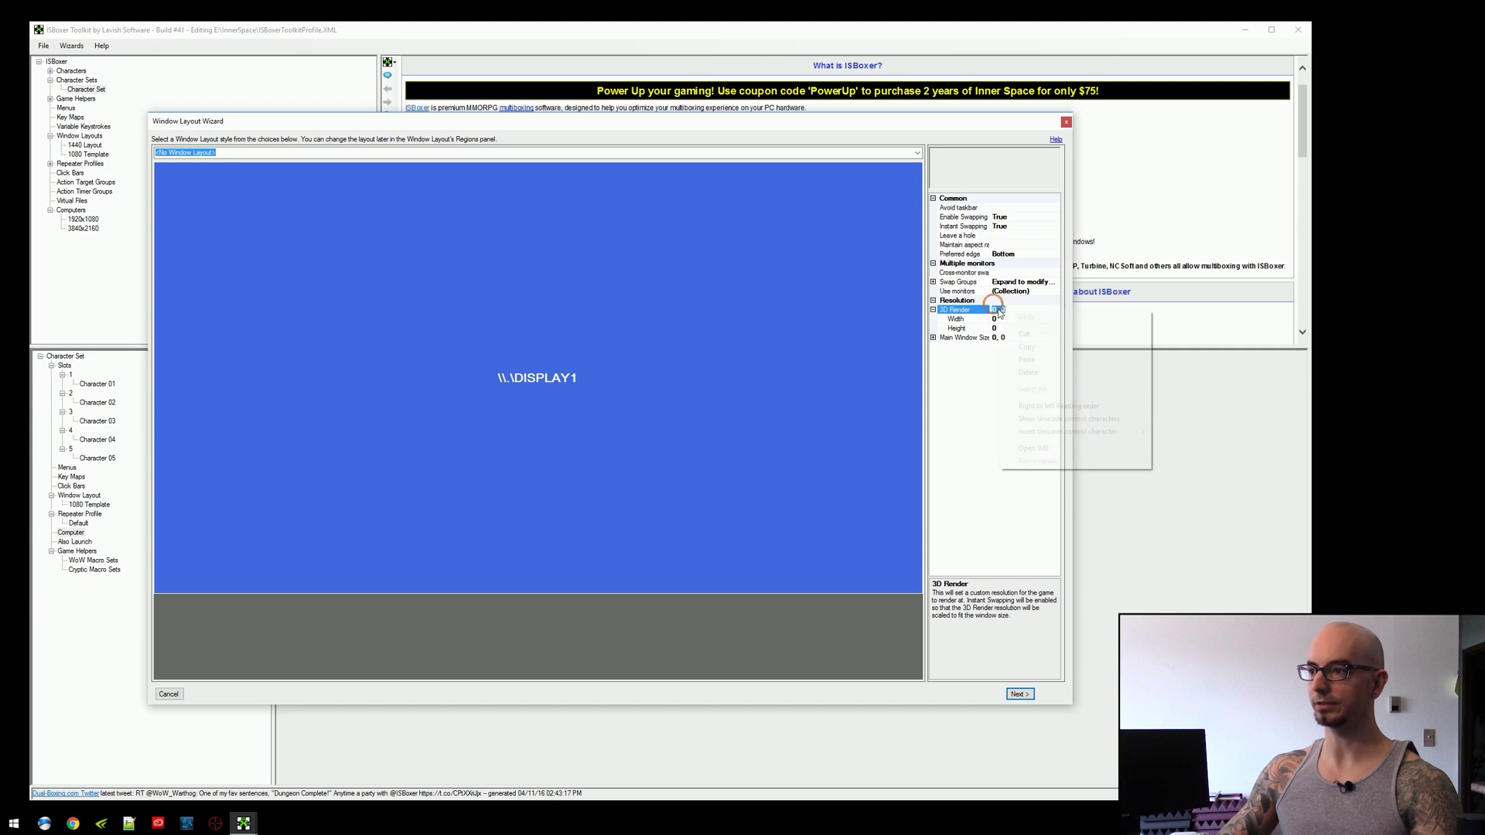
right_click(998, 311)
click(1019, 360)
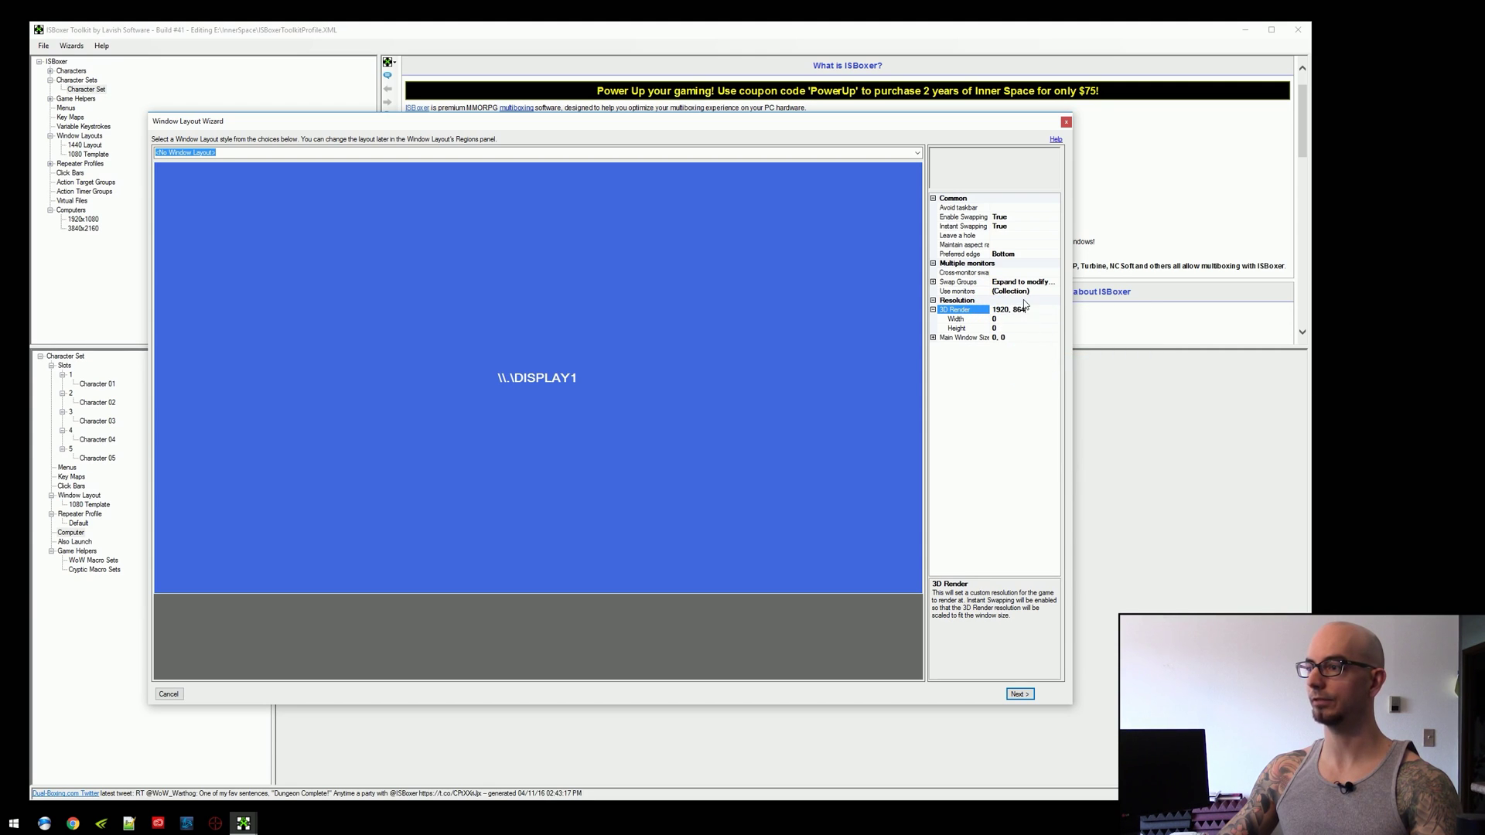
click(977, 410)
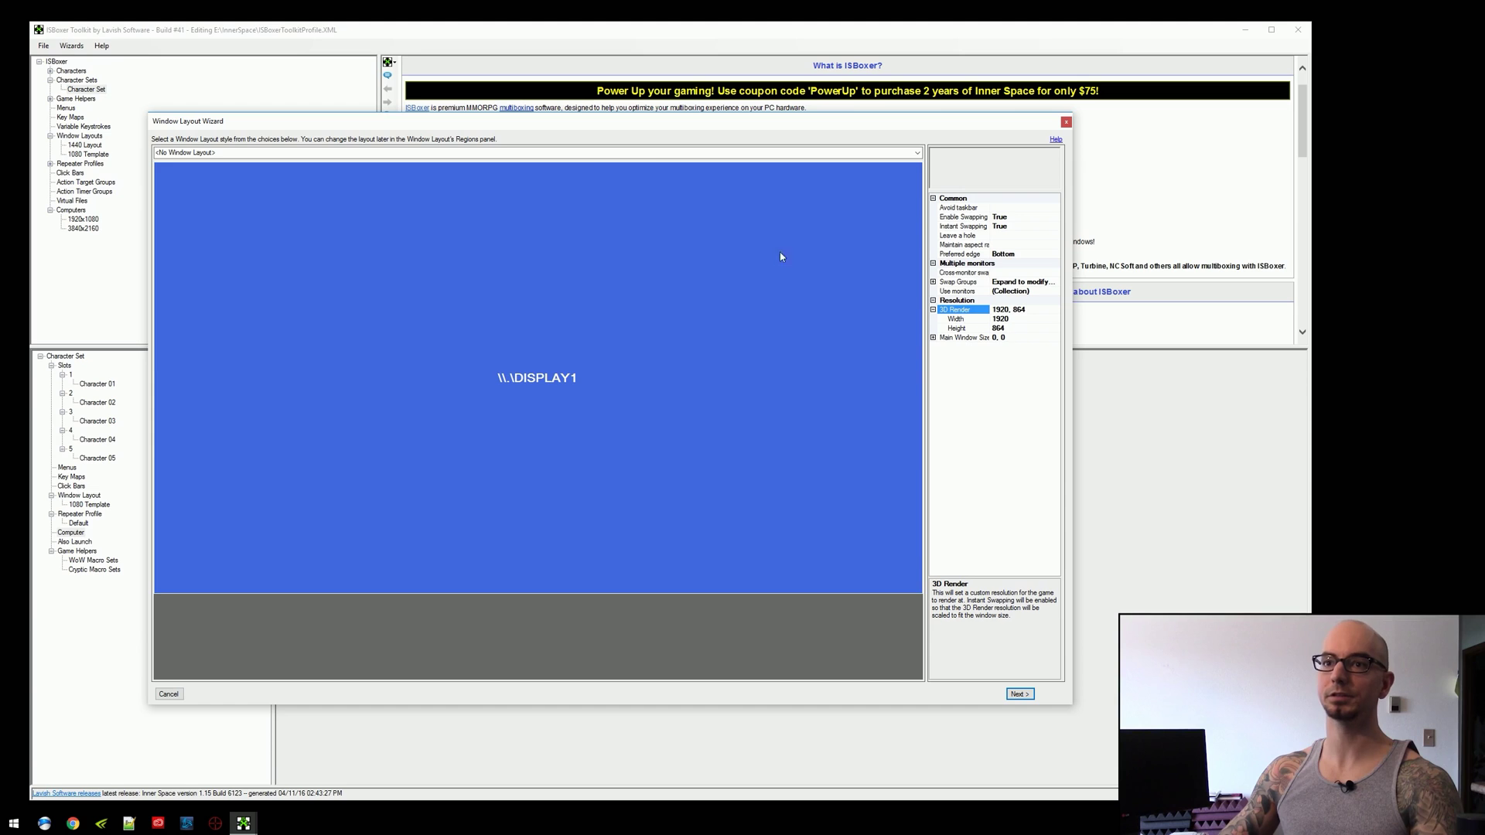
Look through the available window layout styles and select the single monitor layout on \\.\DISPLAY1 (Swapping)
click(850, 154)
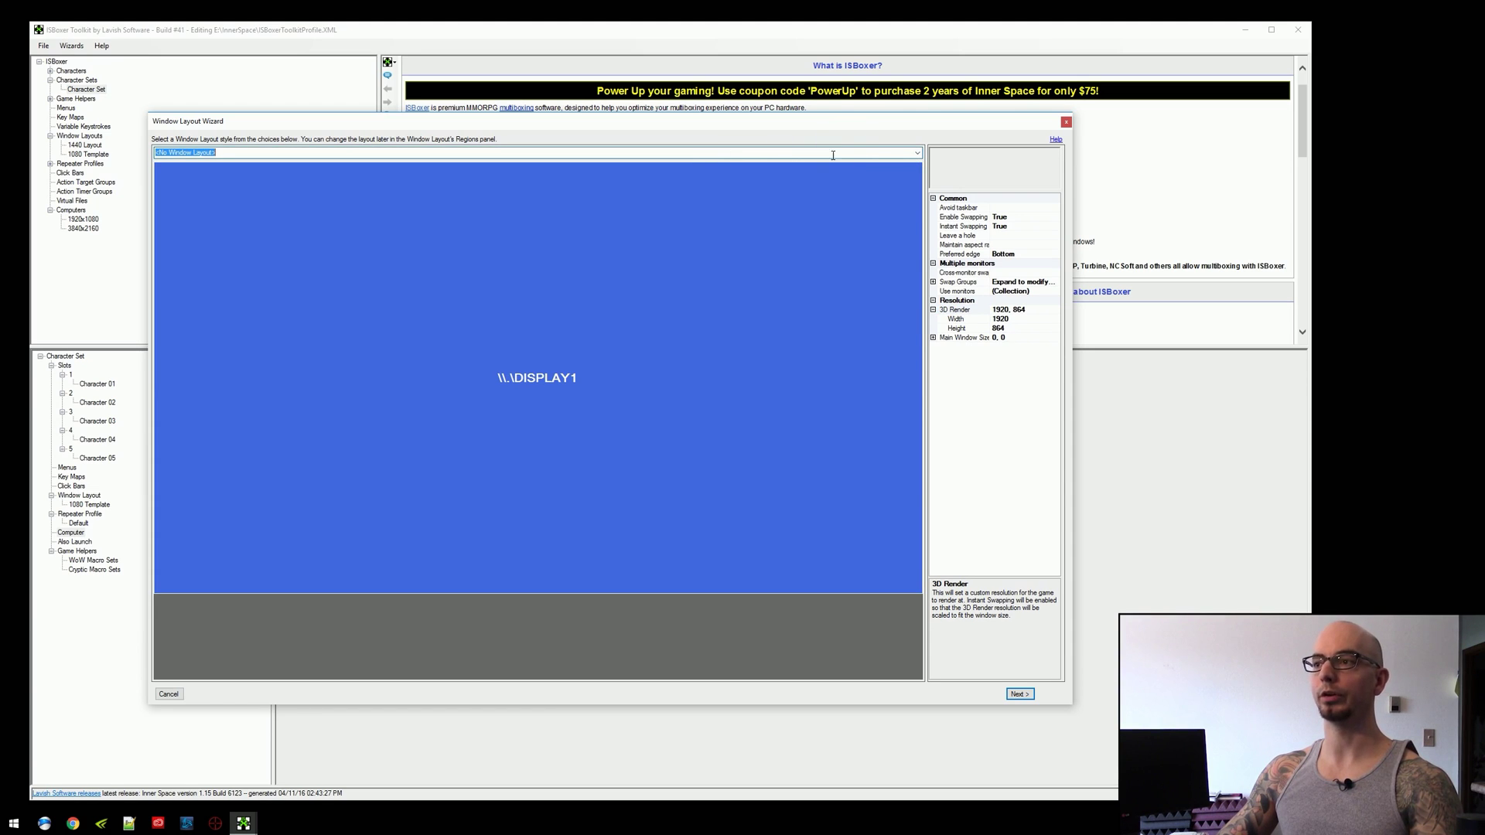
scroll(897, 151, down, 1)
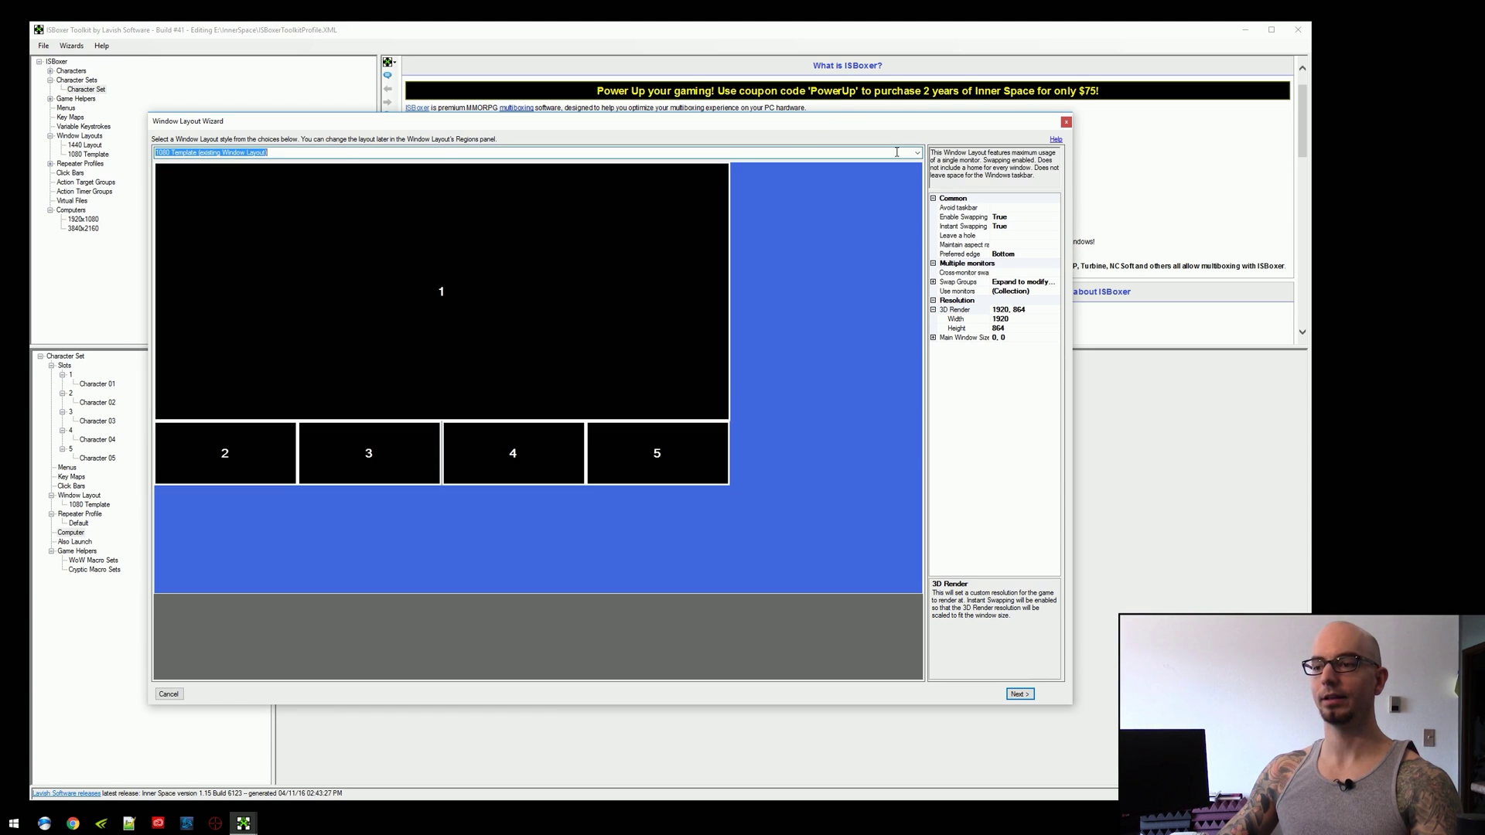
scroll(897, 153, up, 2)
click(523, 151)
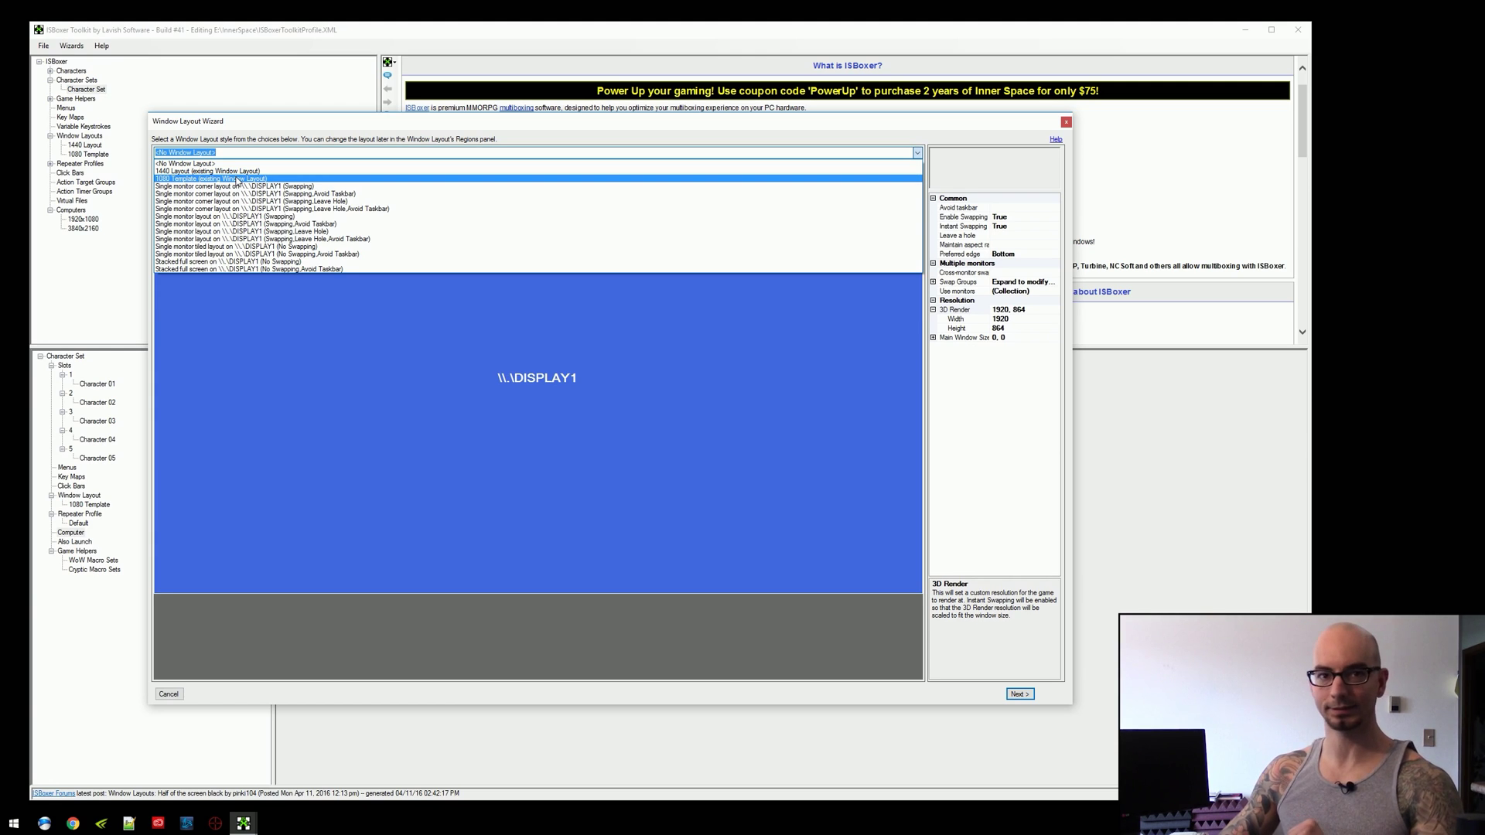
click(249, 153)
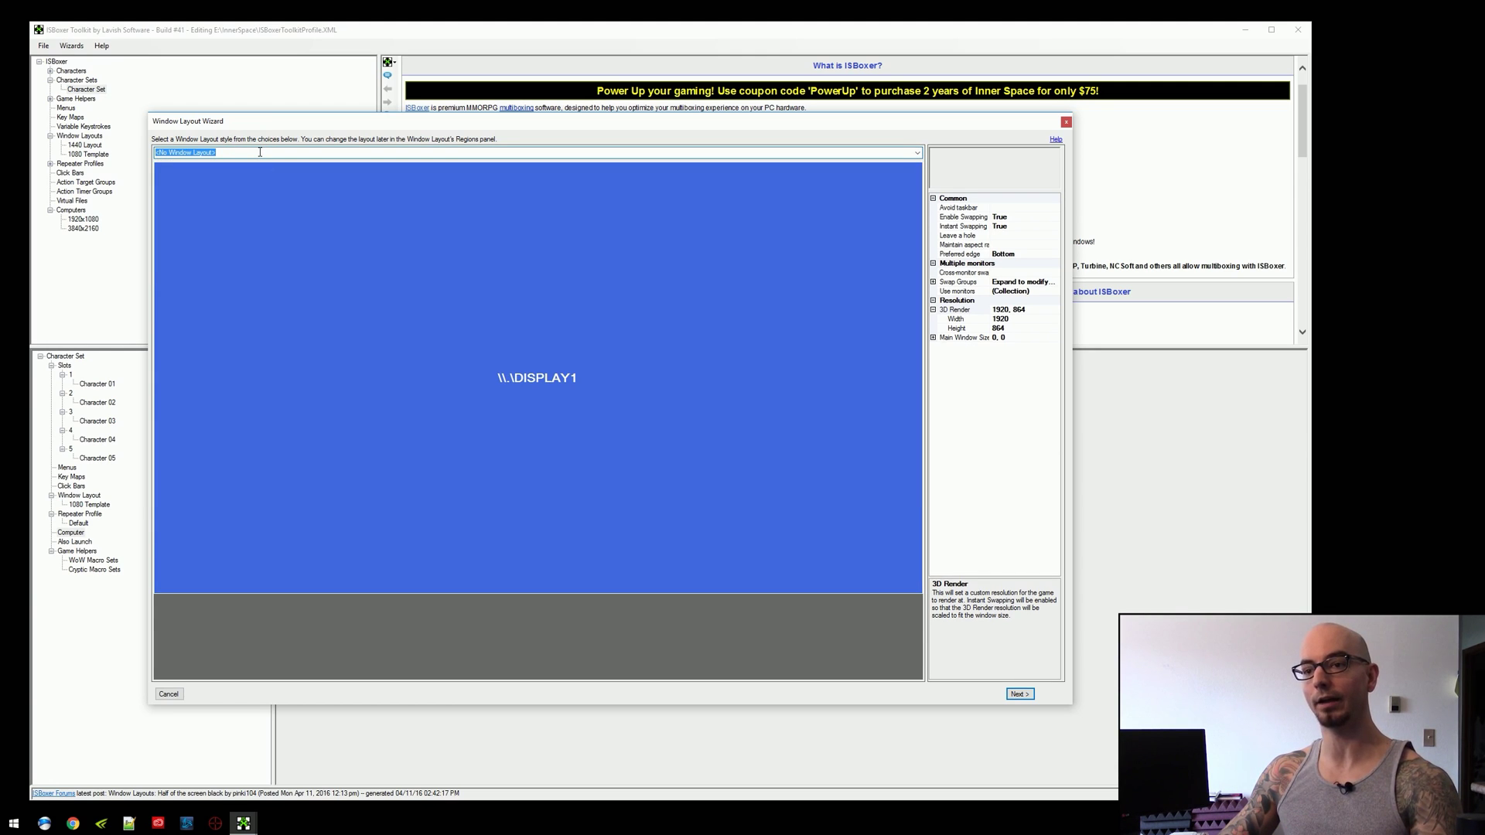
scroll(260, 152, down, 1)
drag(187, 152, 267, 152)
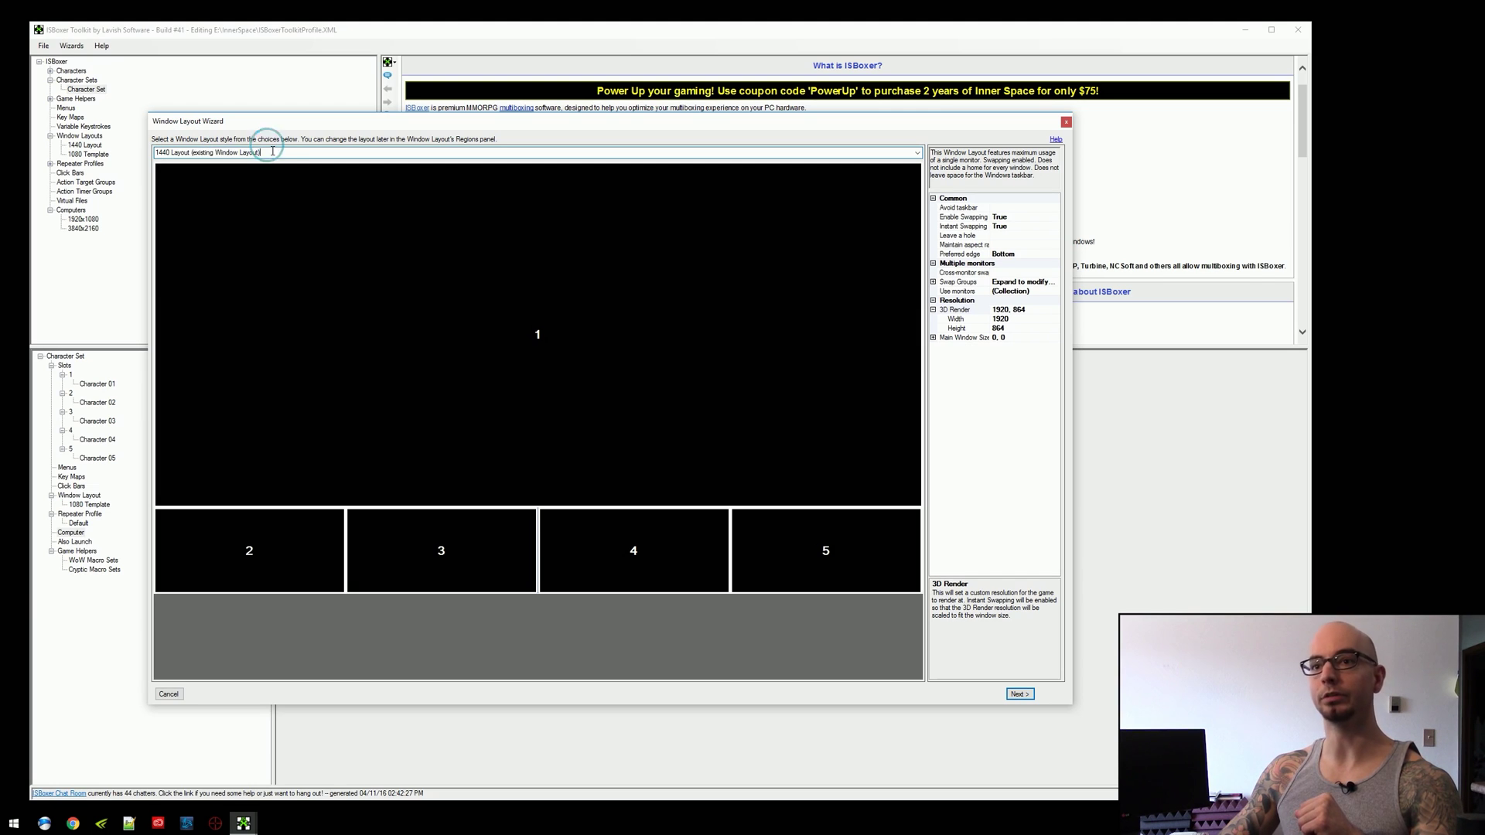
scroll(267, 152, down, 2)
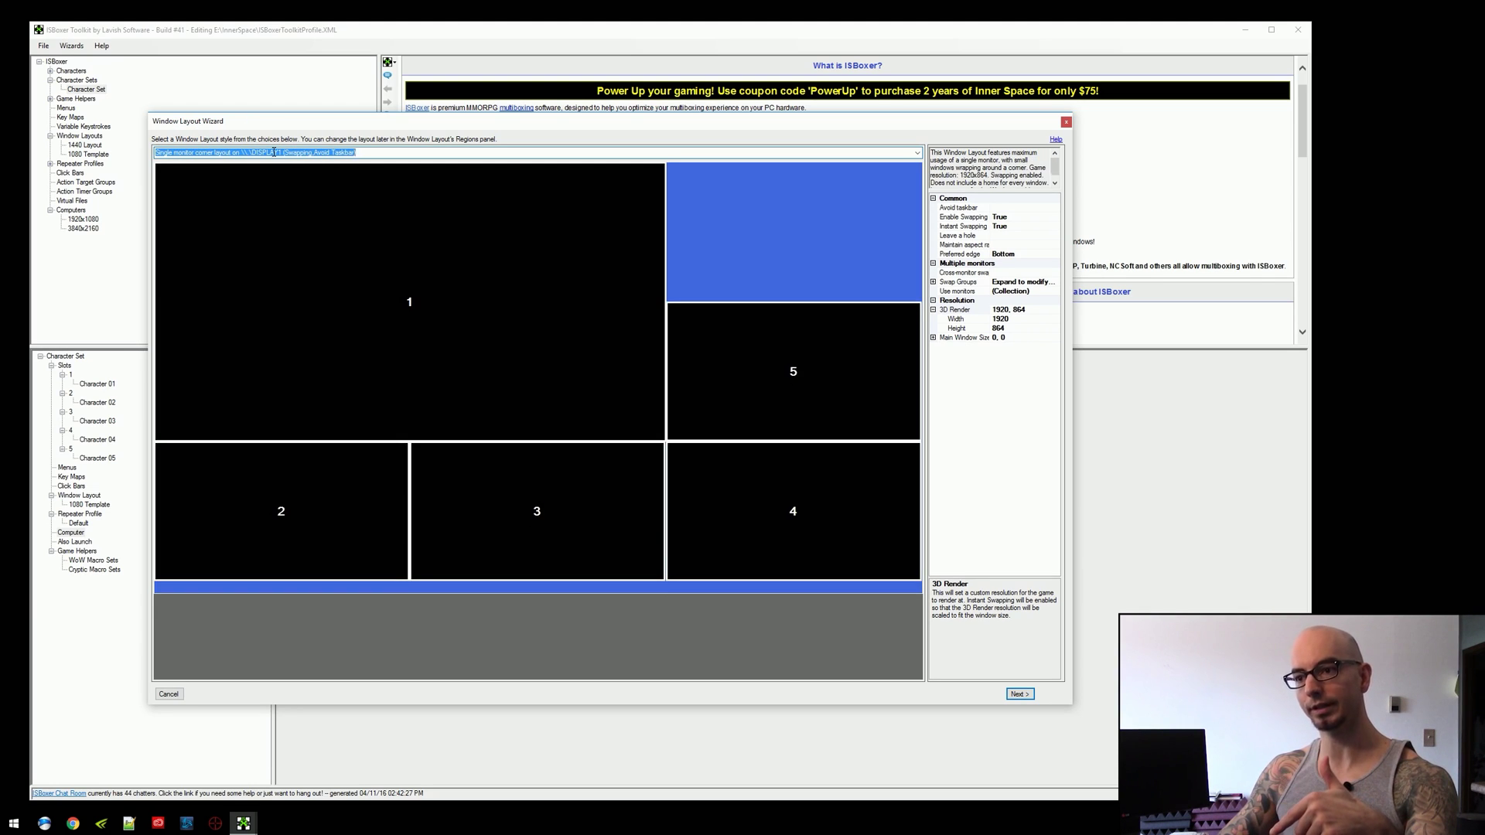
scroll(274, 152, down, 2)
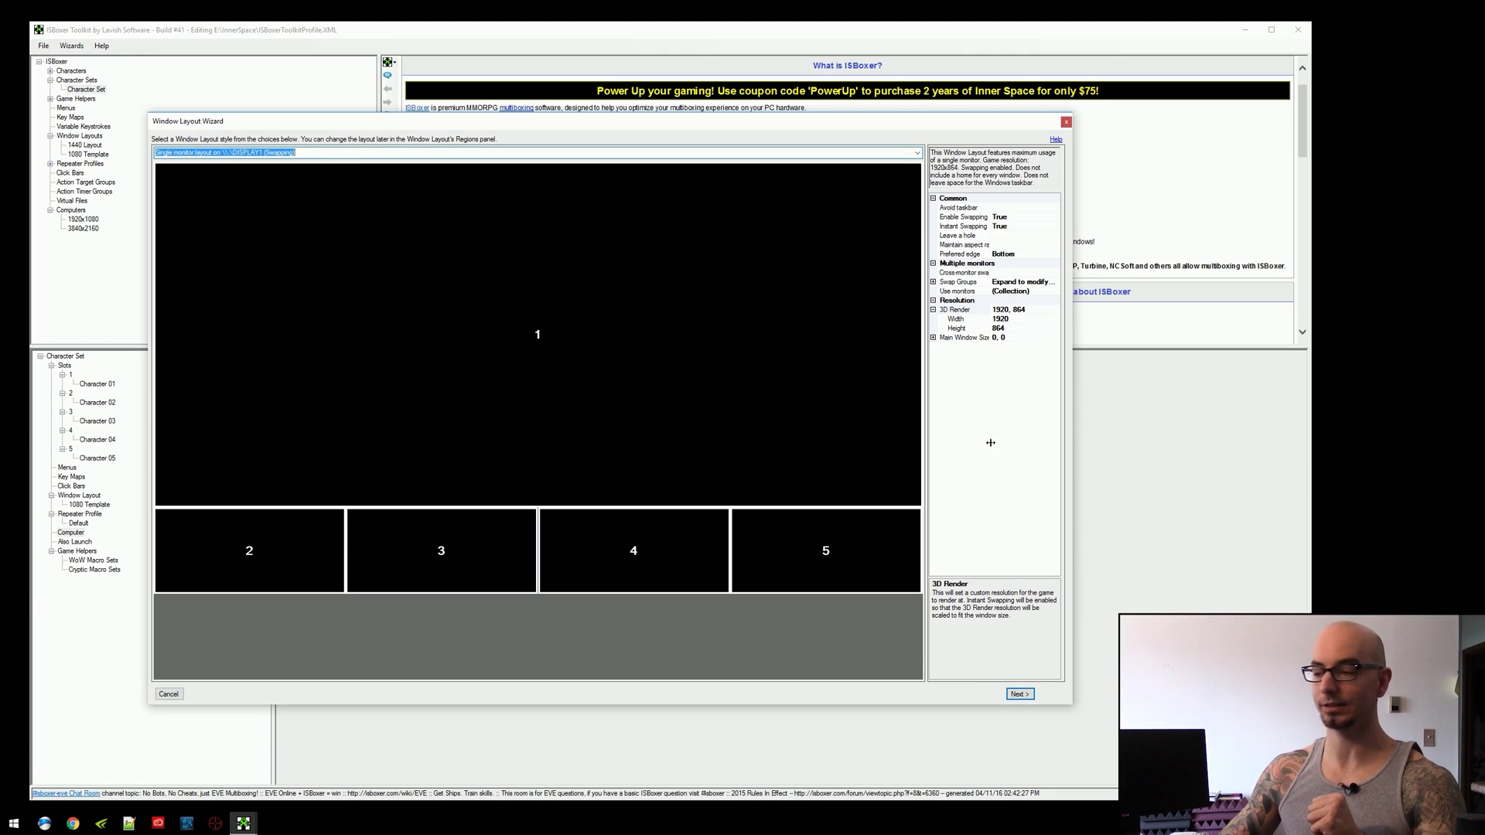
Name the new window layout "1080 Upscale" and finish the wizard
click(1019, 695)
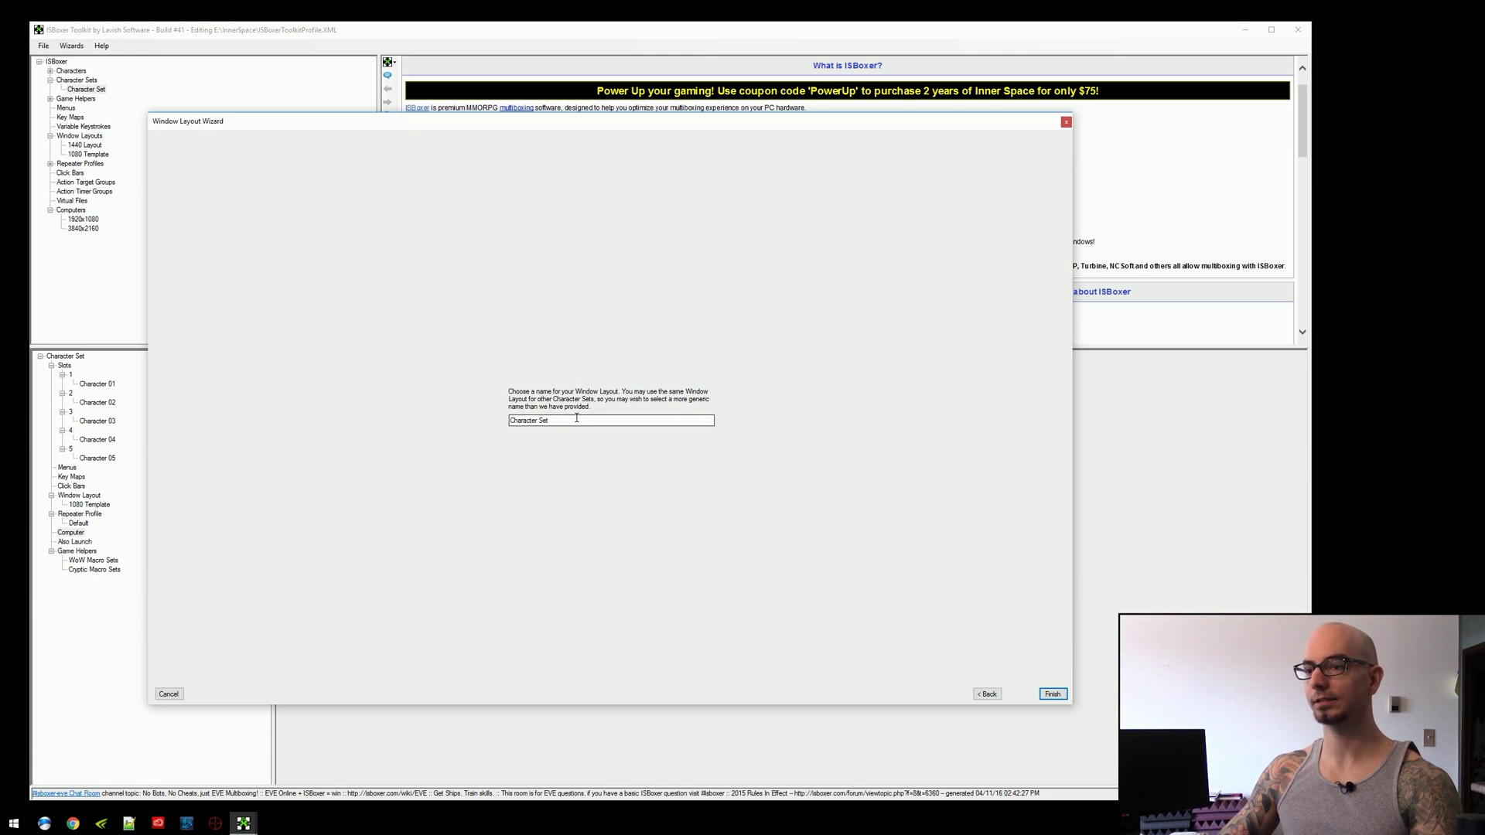
text(1080 U)
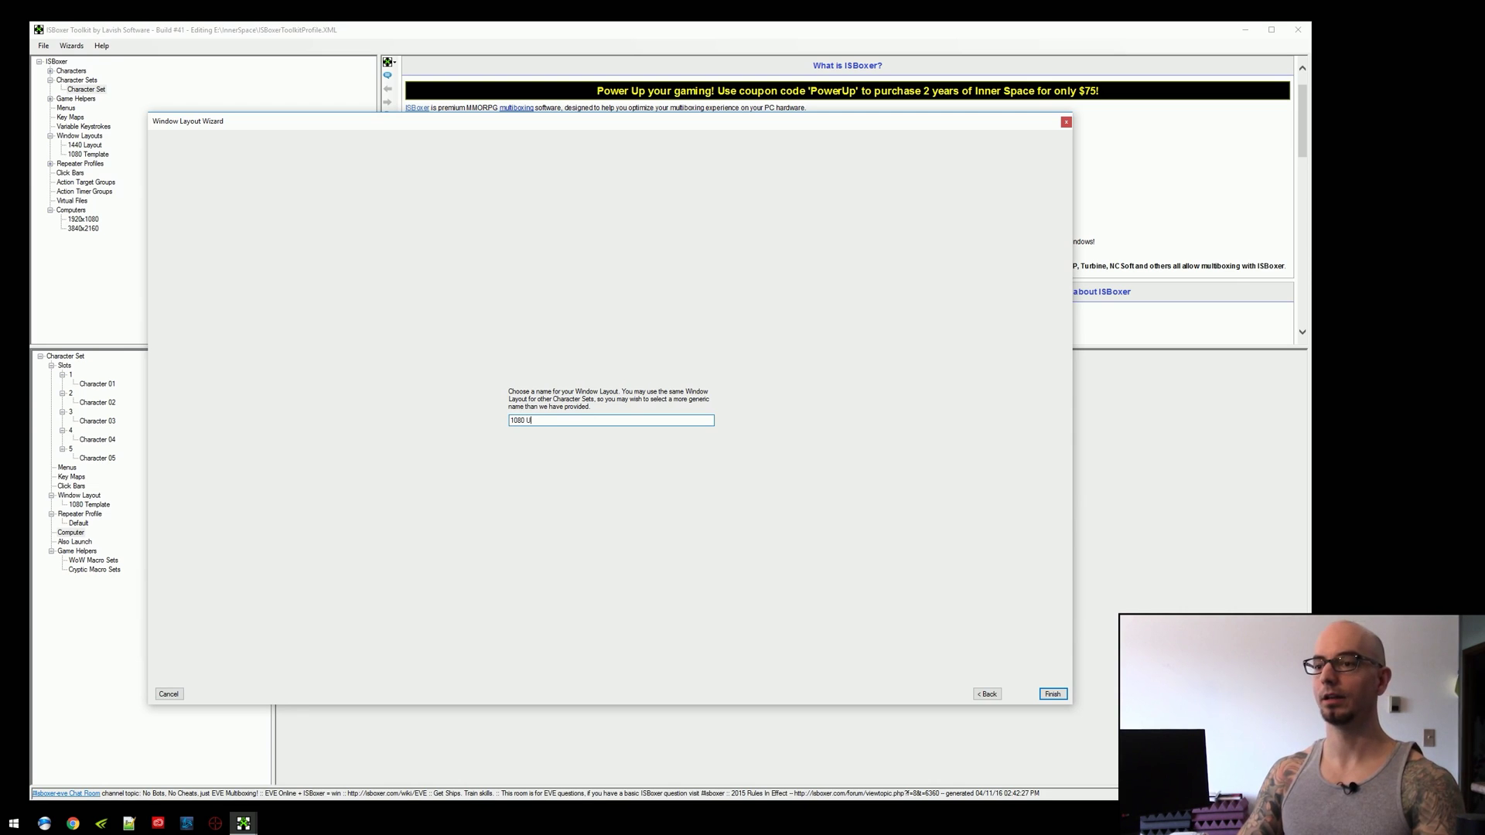
text(pscale)
key(Return)
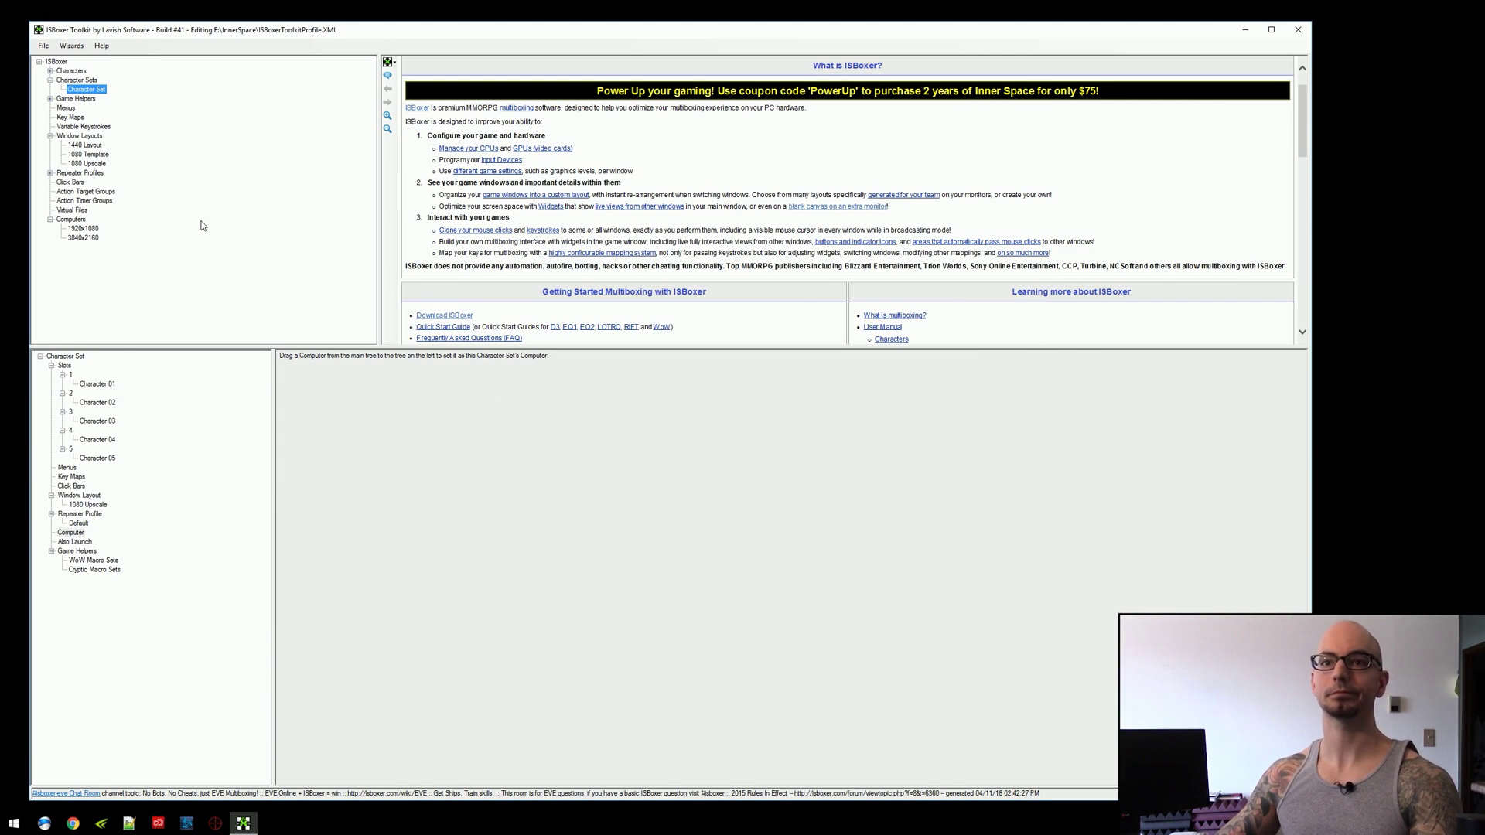
Open the regions of the 1080 Upscale window layout and inspect the size of region 6
click(83, 164)
click(69, 365)
click(465, 427)
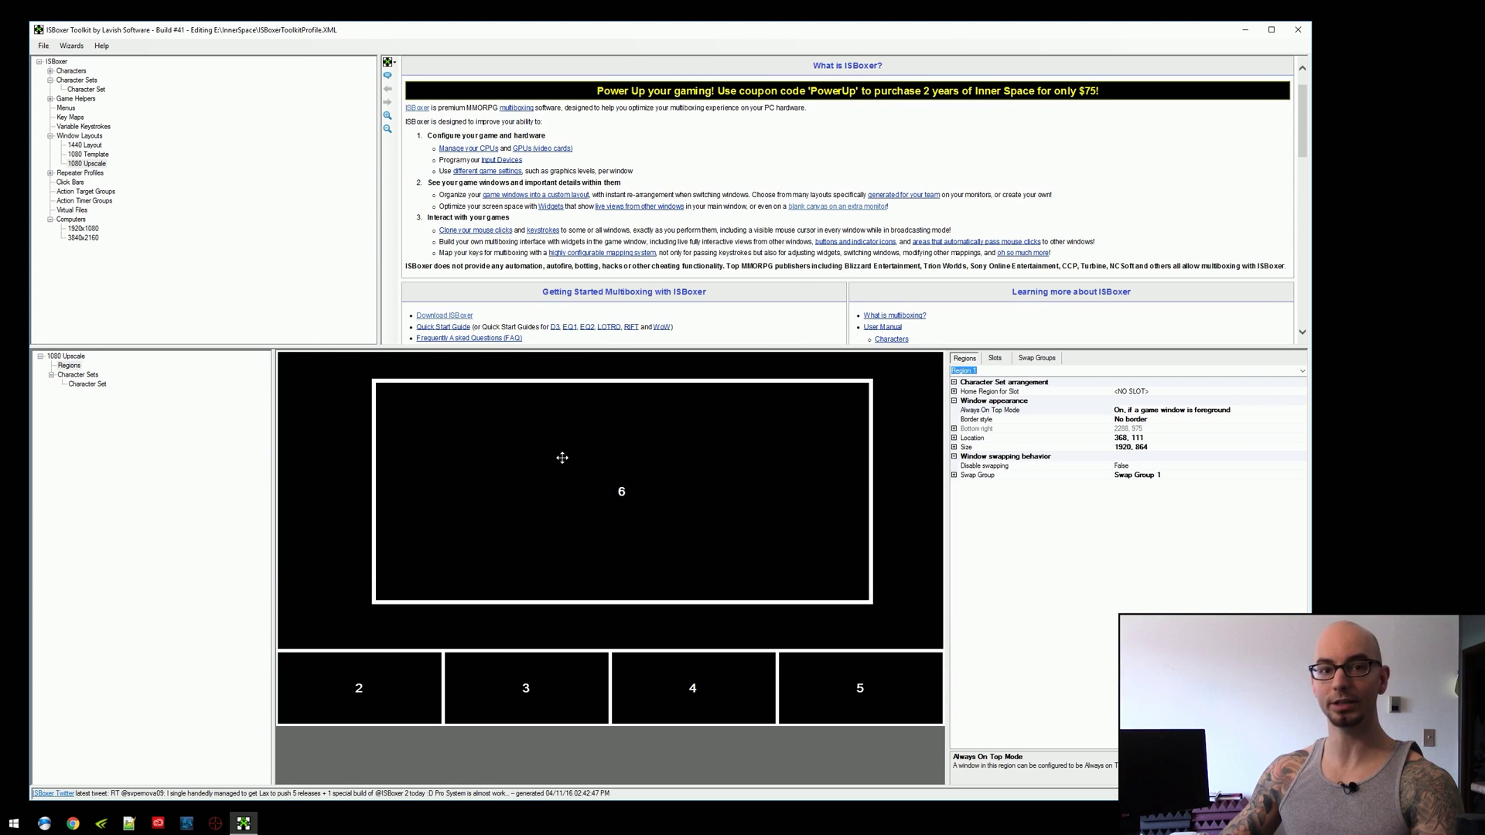
click(611, 486)
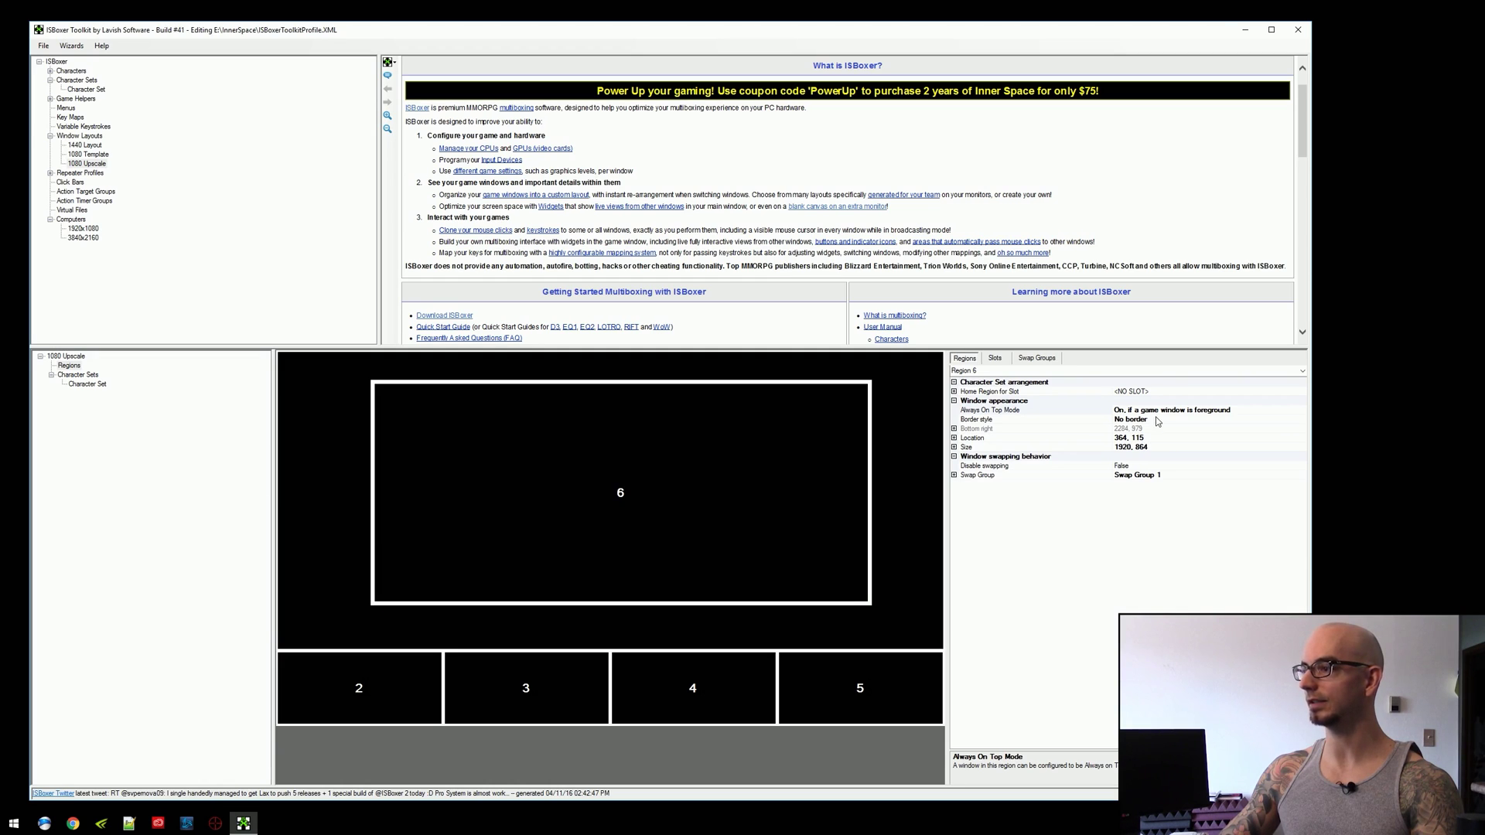
click(1156, 447)
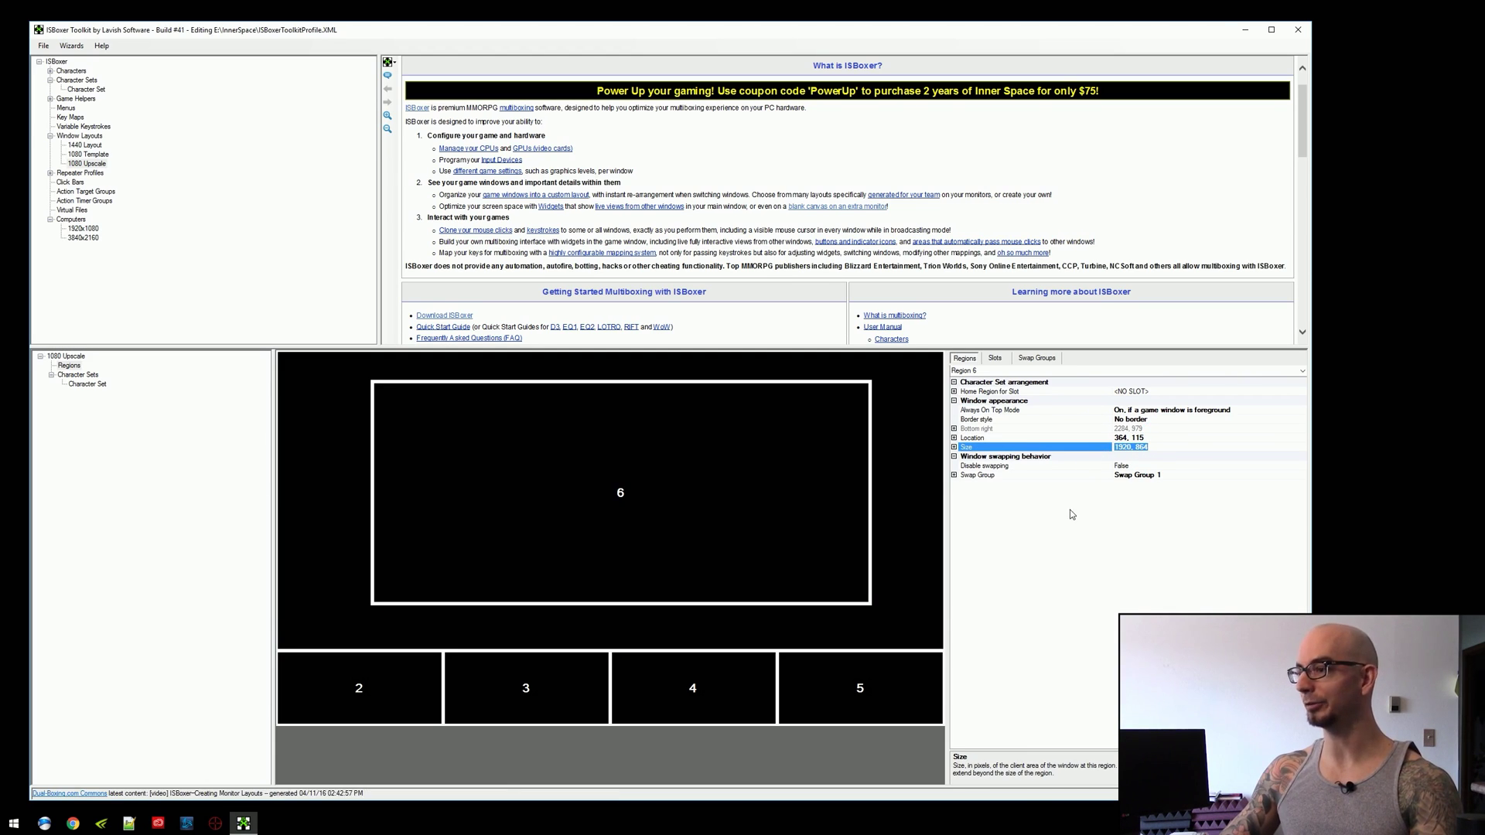
Examine the reset region of Swap Group 1 and the slots' home regions, enlarging the property description area to read it
click(1042, 360)
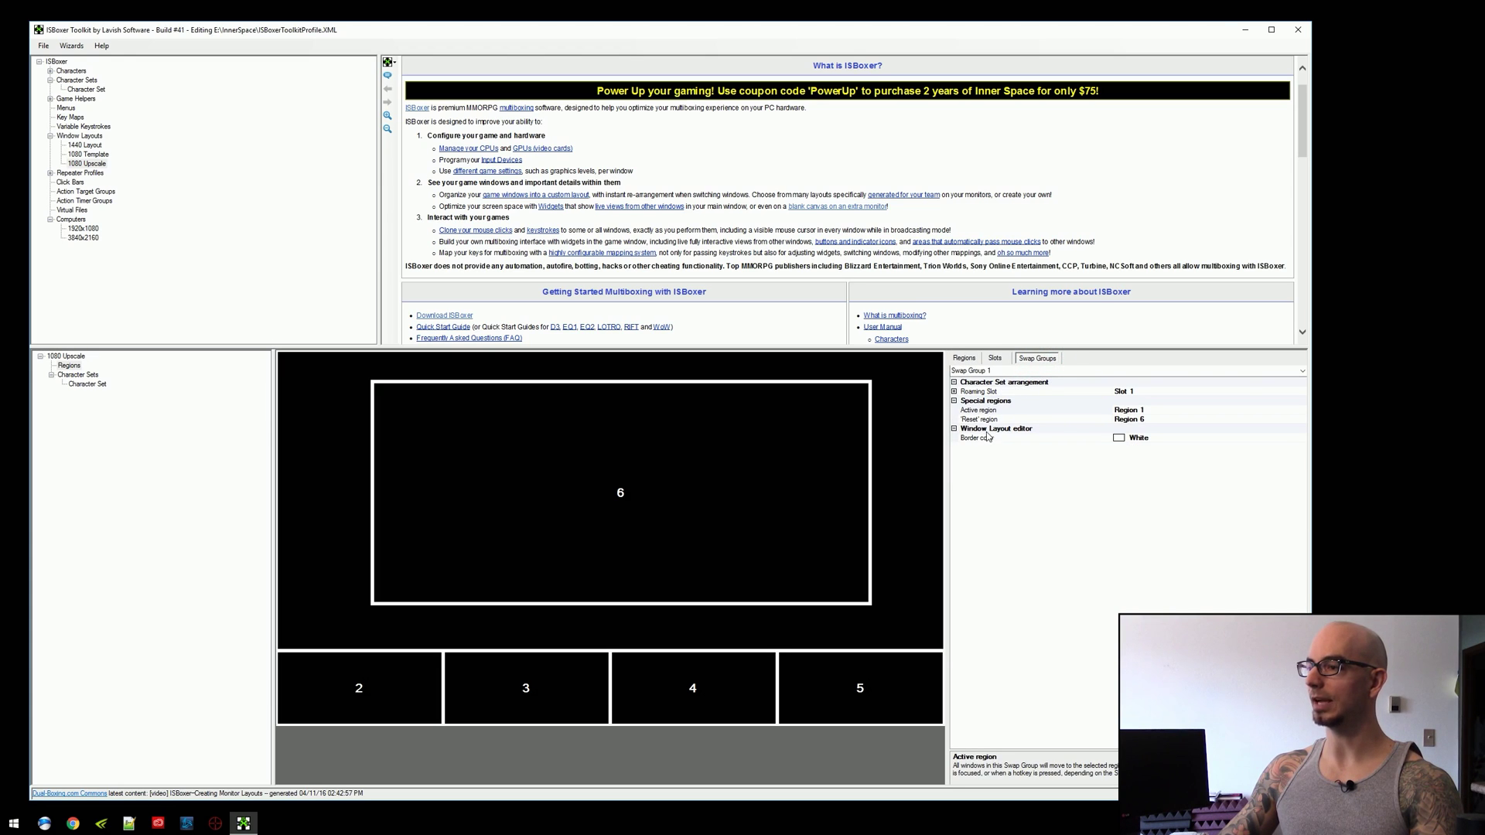
click(1007, 422)
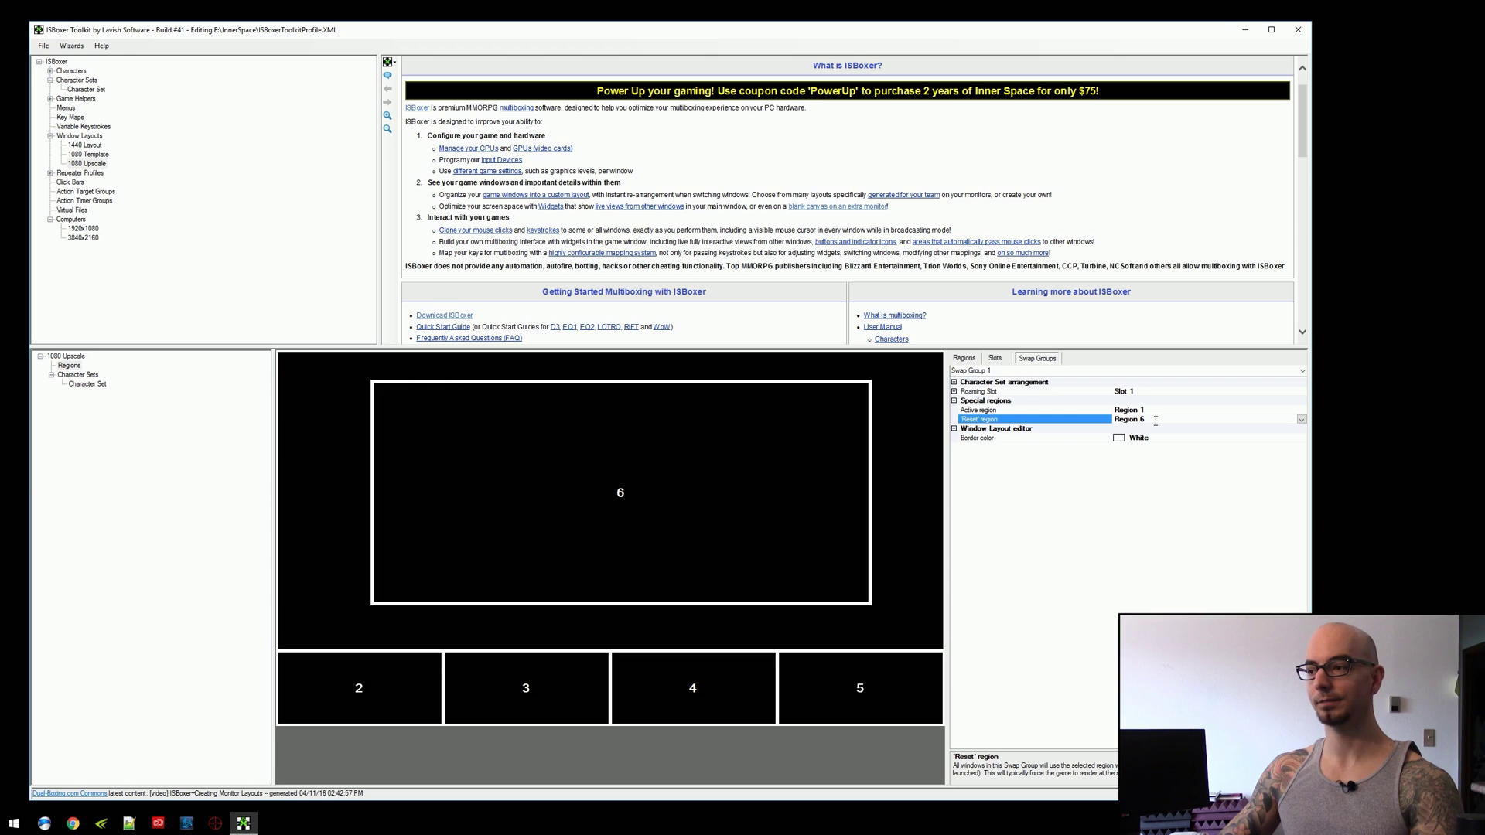
click(996, 358)
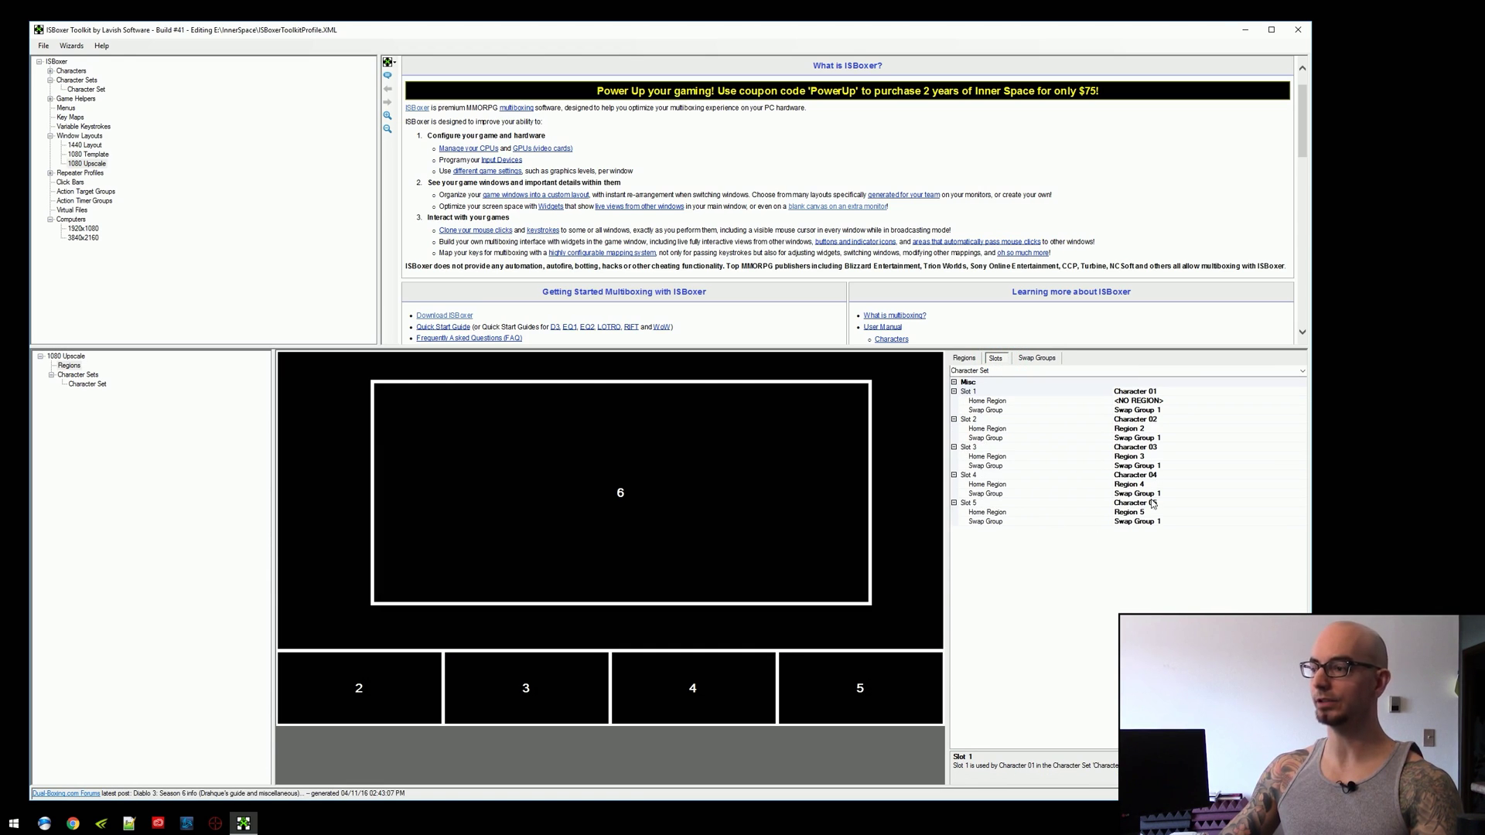
click(1036, 358)
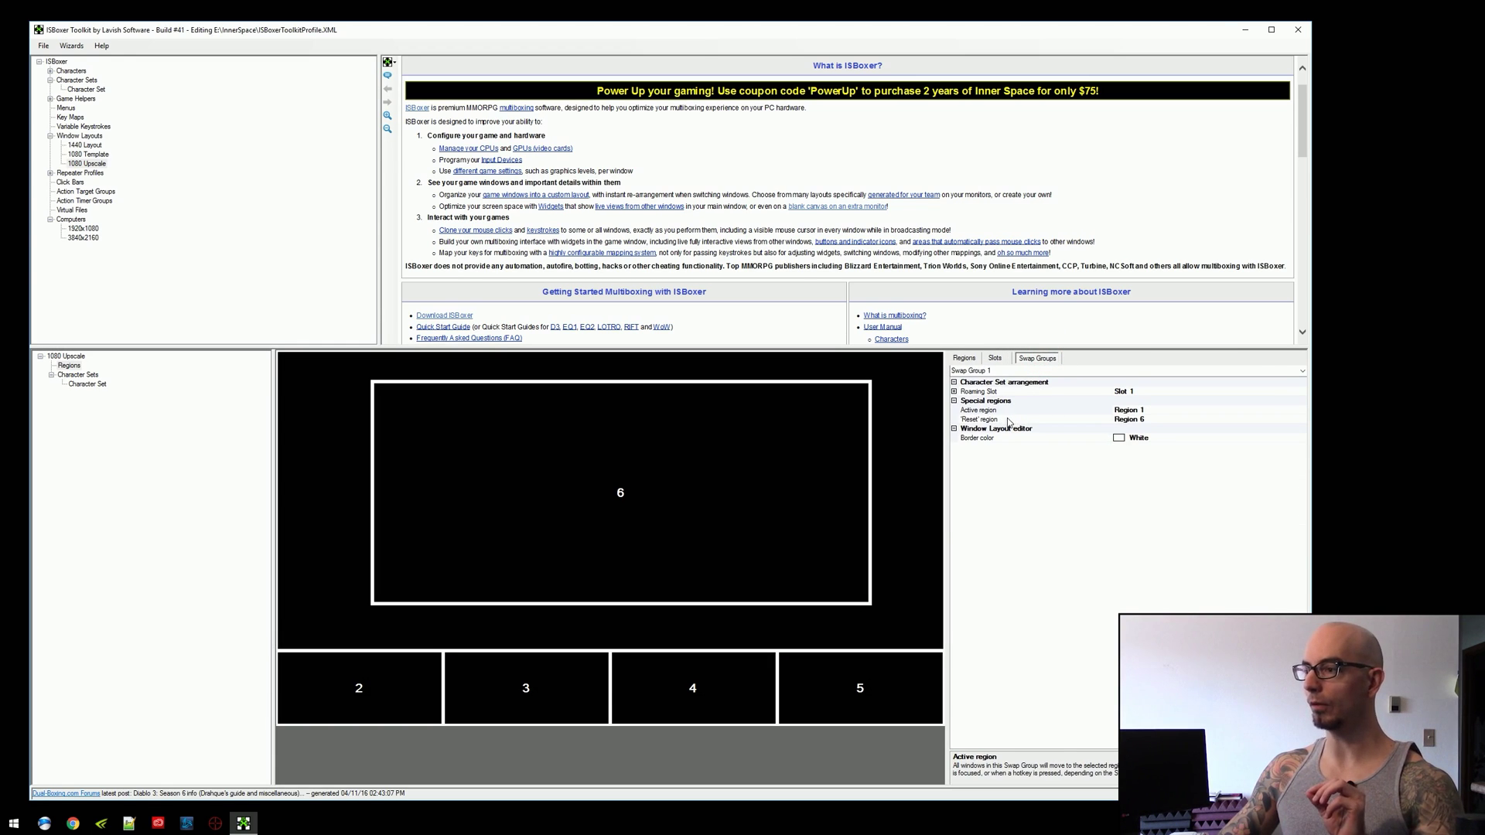
click(995, 422)
drag(1005, 754, 1006, 495)
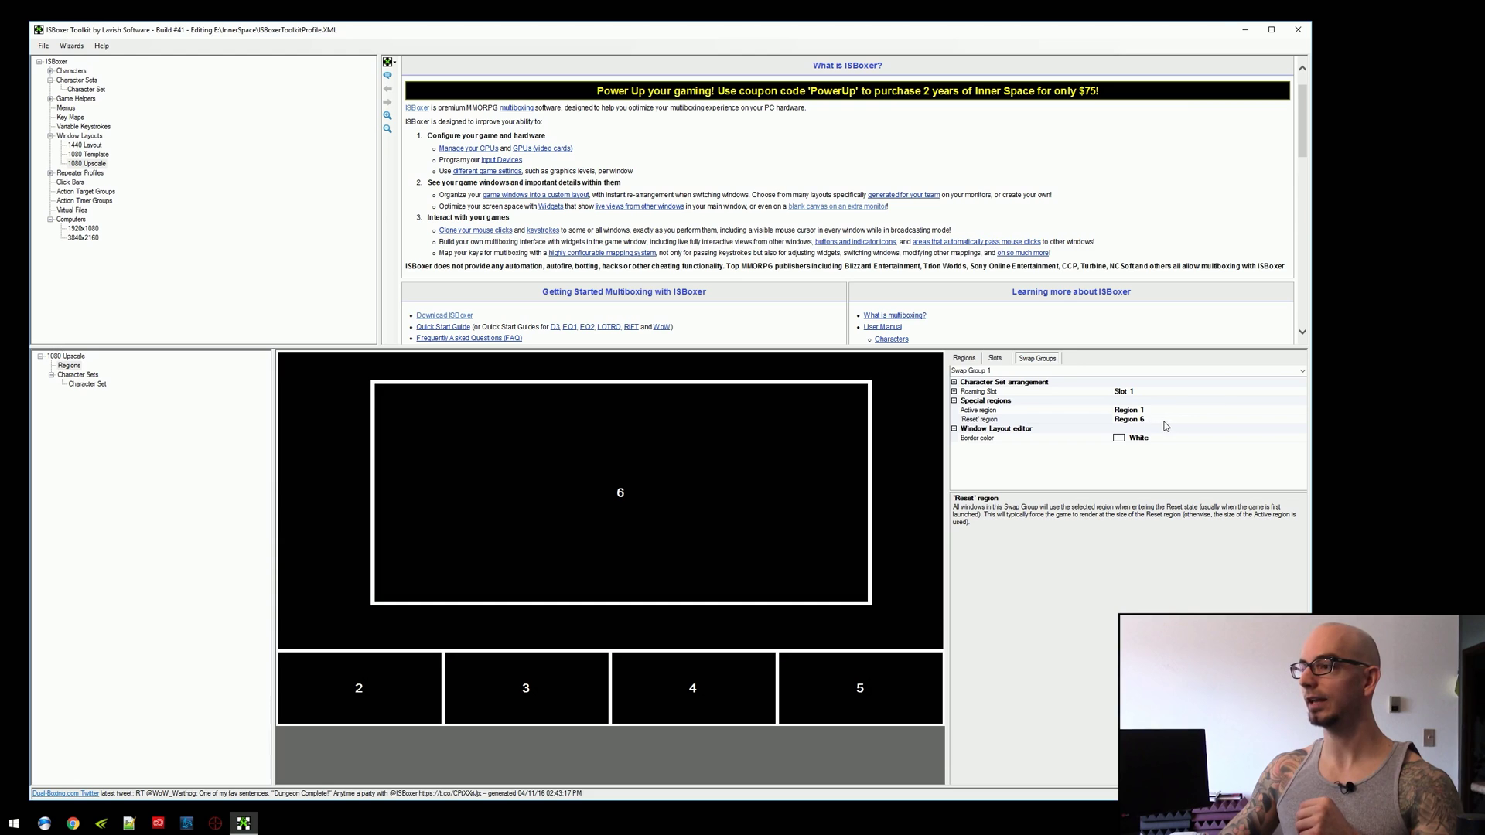
Compare the size values of region 6 and region 1 in the 1080 Upscale layout
click(964, 358)
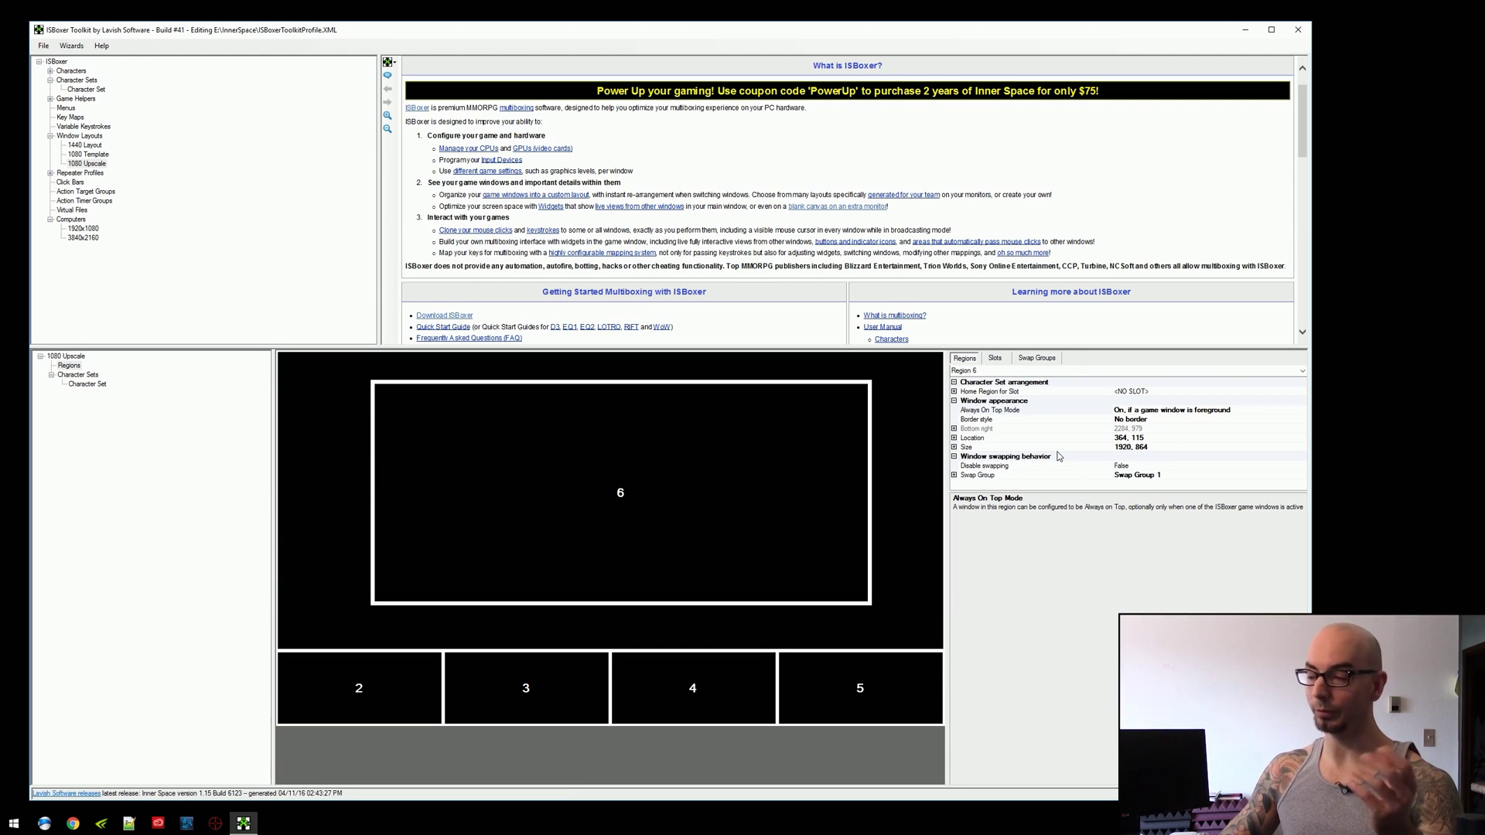
click(1163, 448)
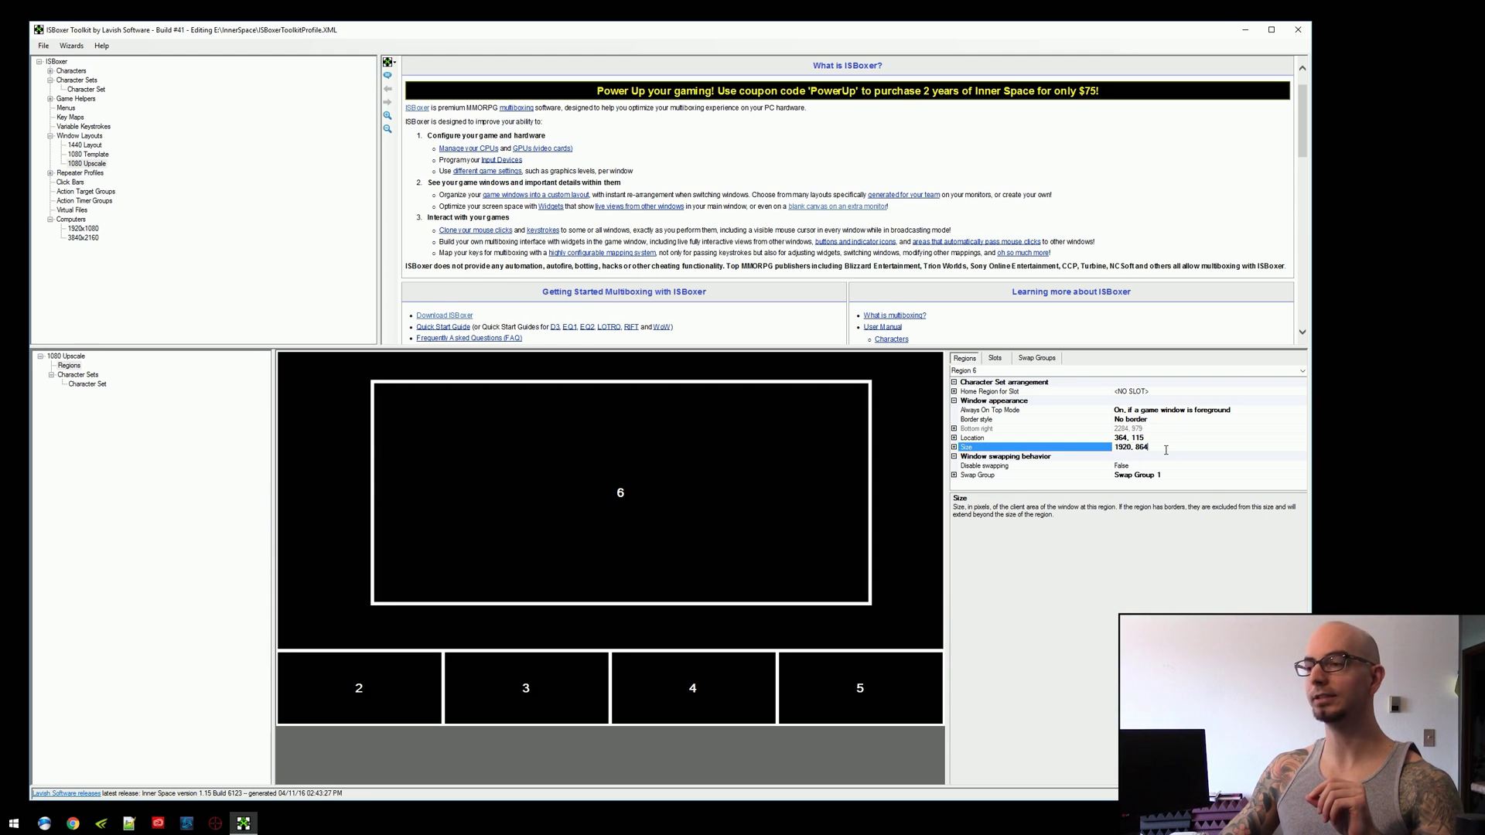
click(934, 520)
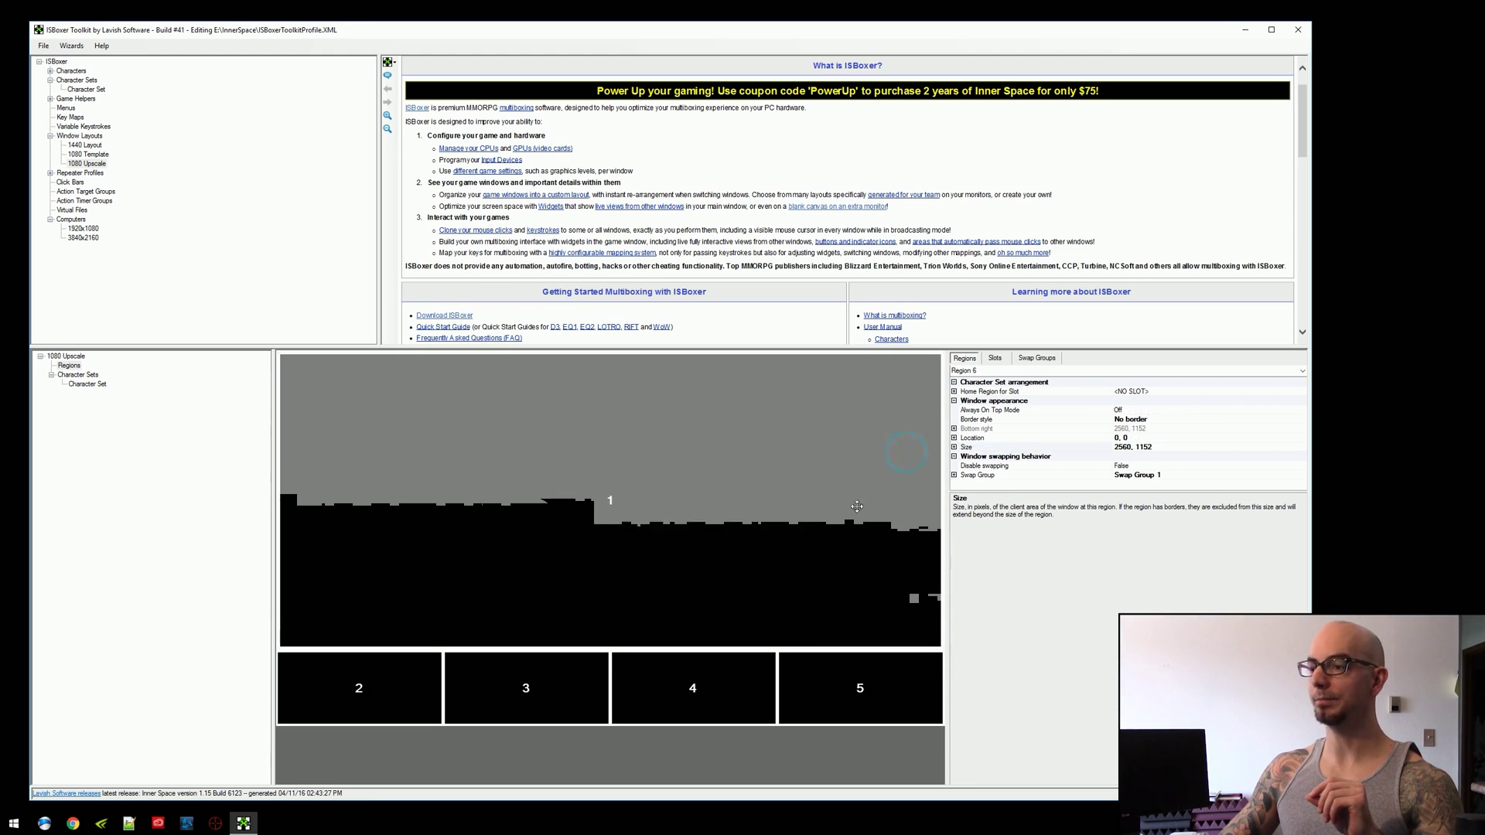
click(1173, 448)
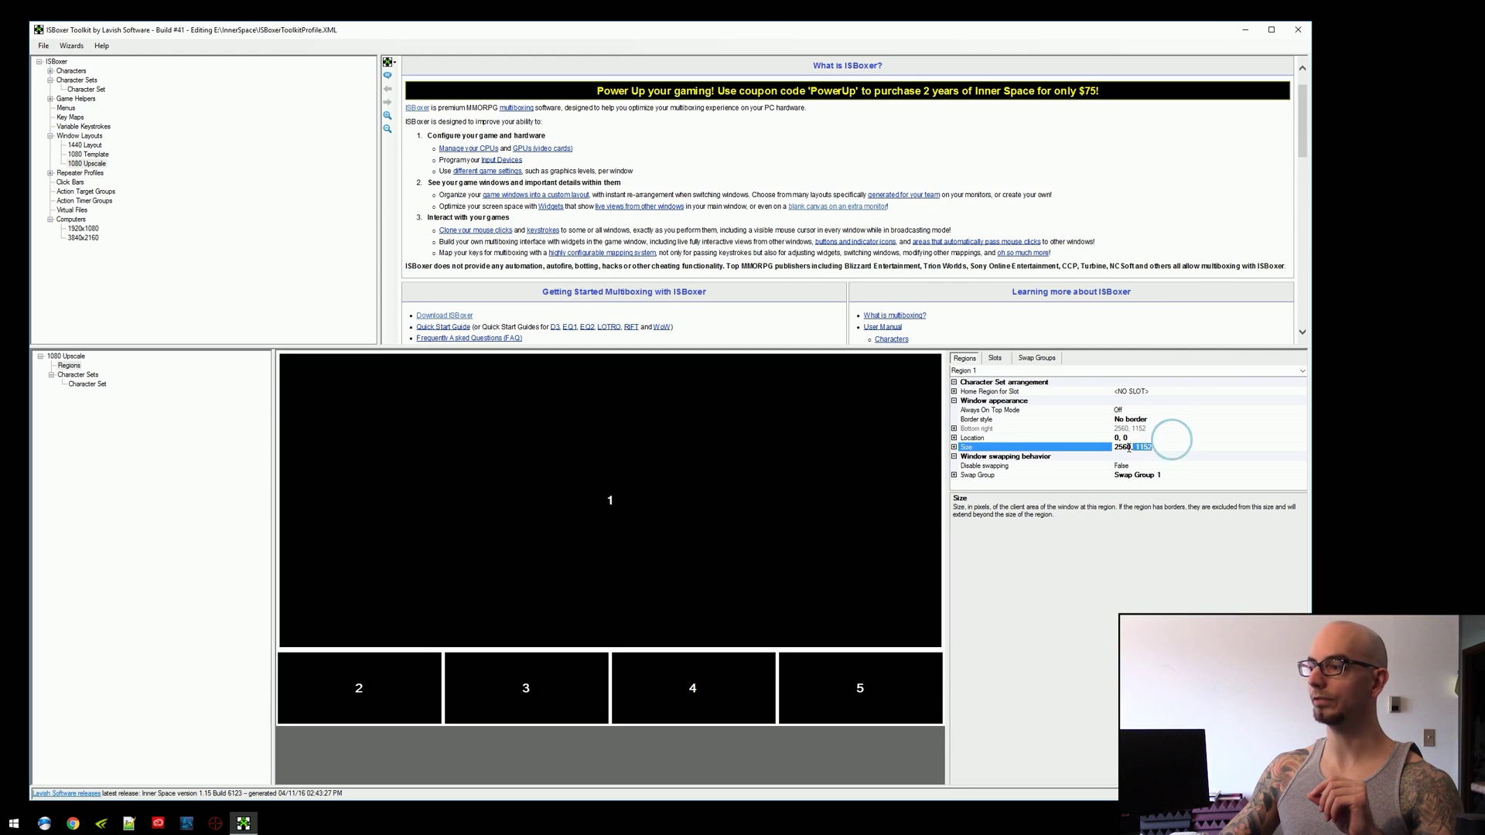
Save the profile, launch the Character Set's first character through Inner Space, and minimize the toolkit window
key(ctrl+s)
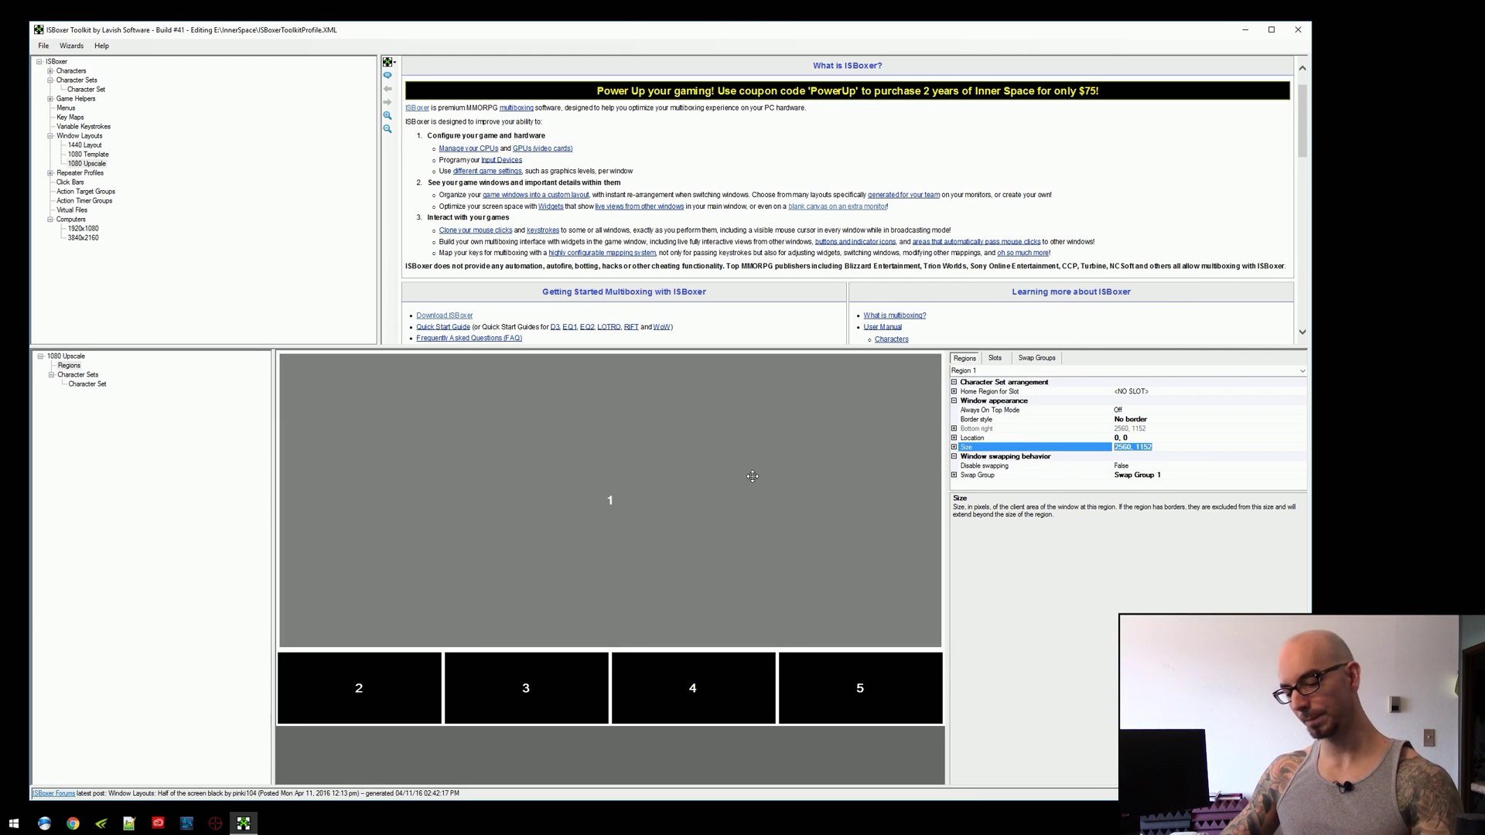
click(800, 447)
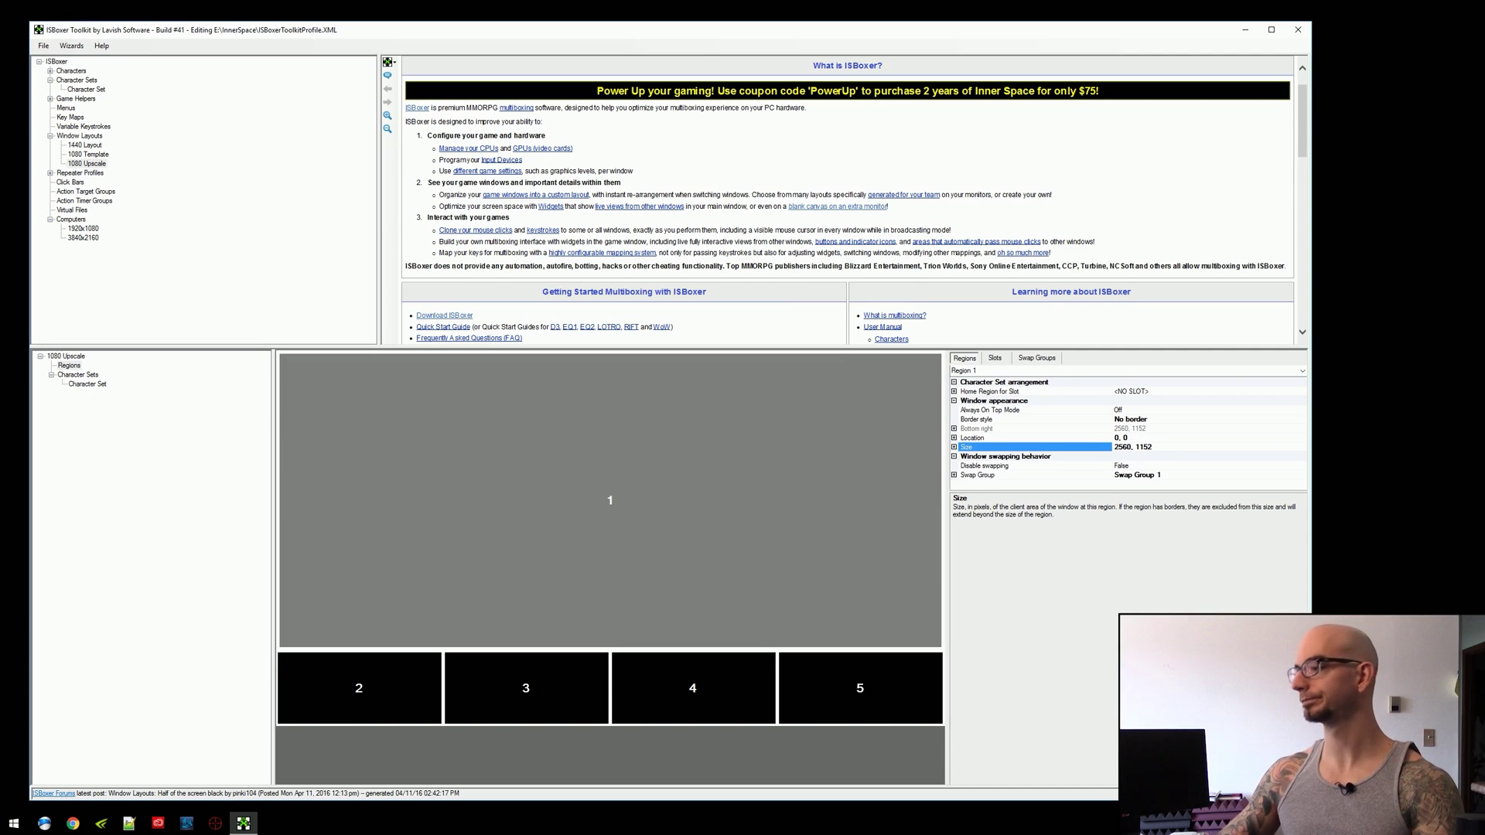
right_click(1338, 823)
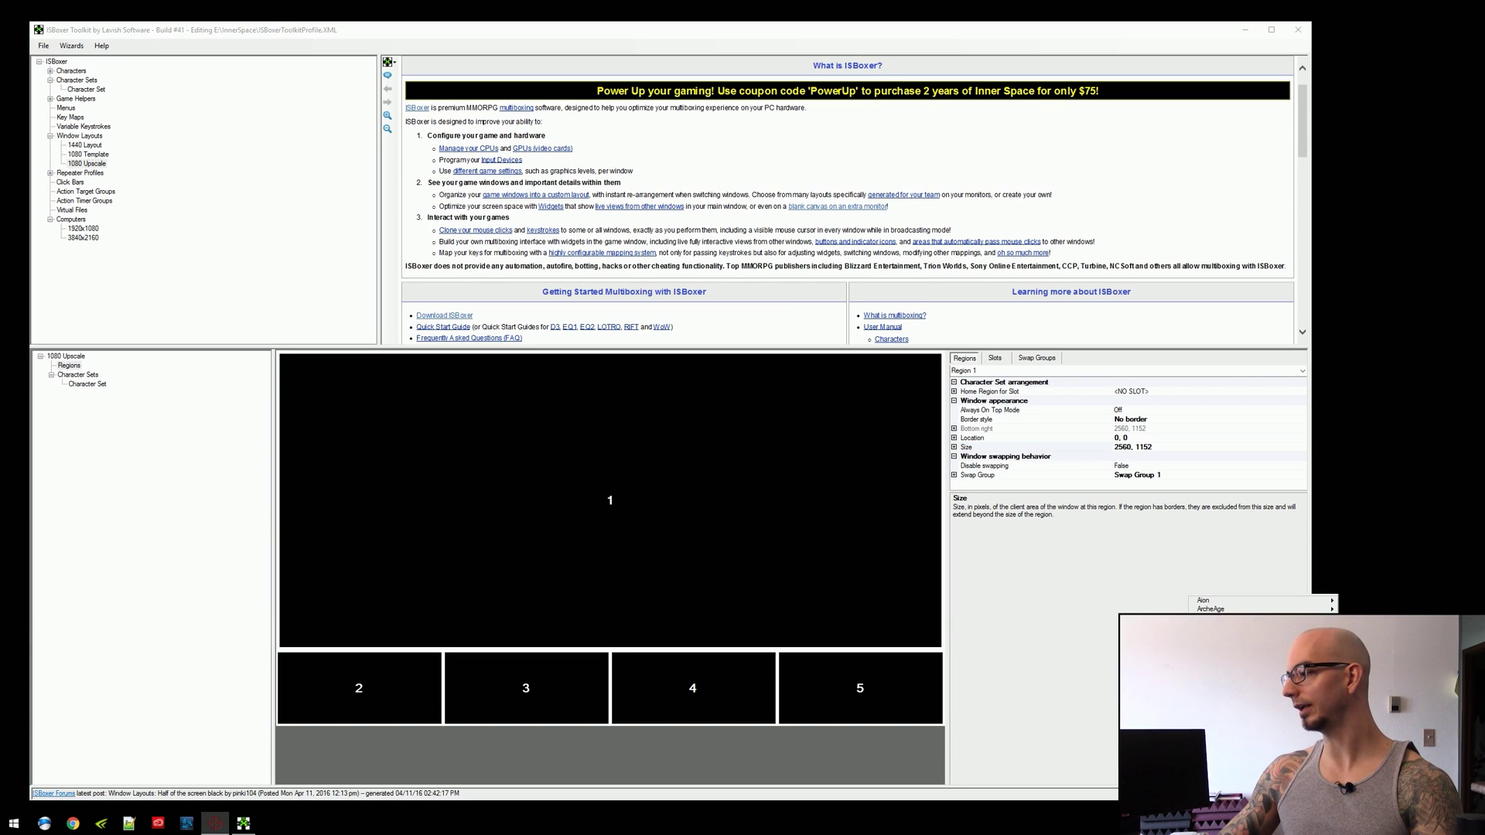
click(1378, 474)
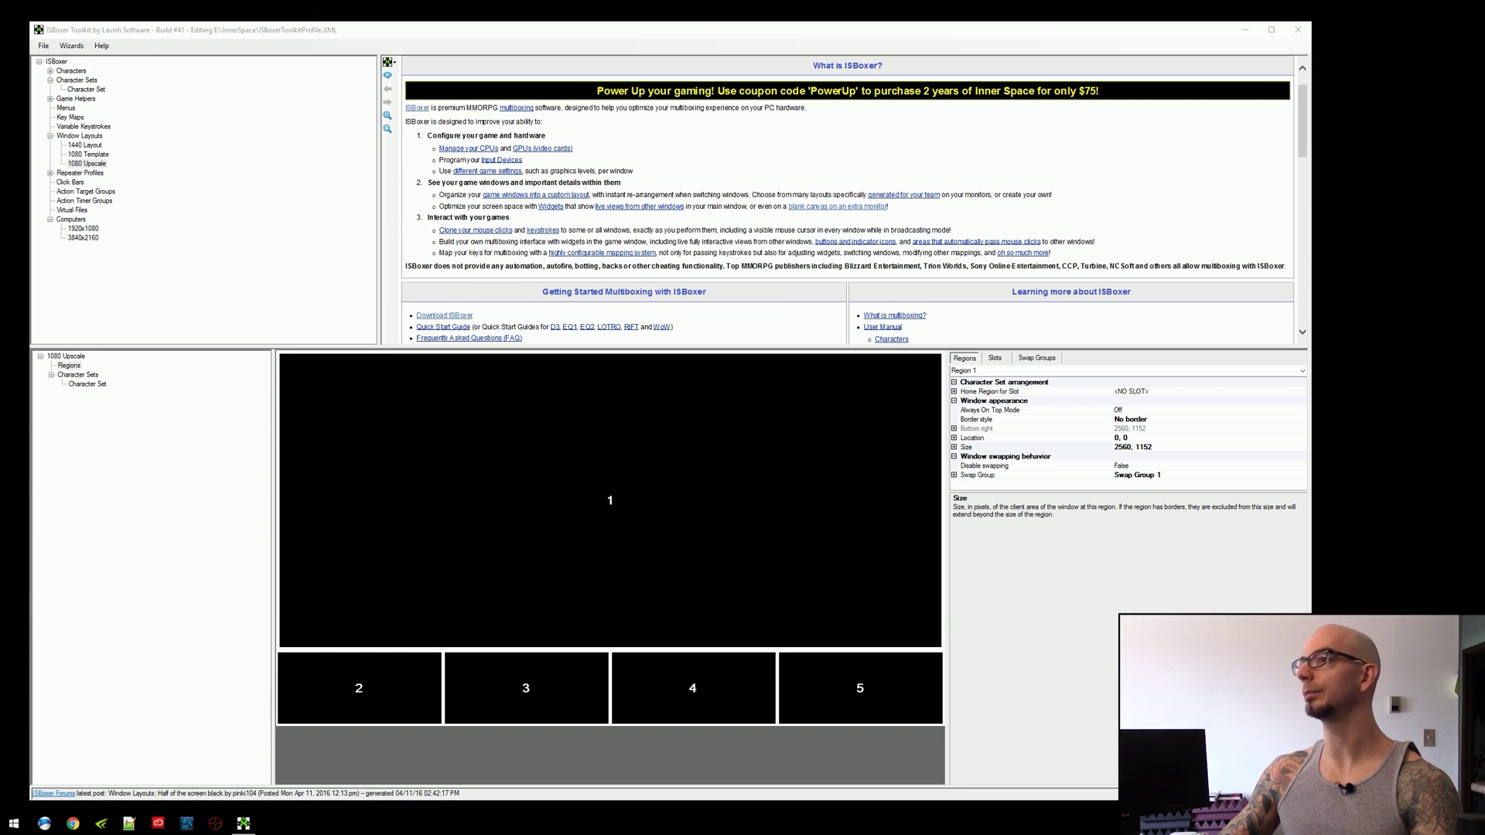
click(1245, 29)
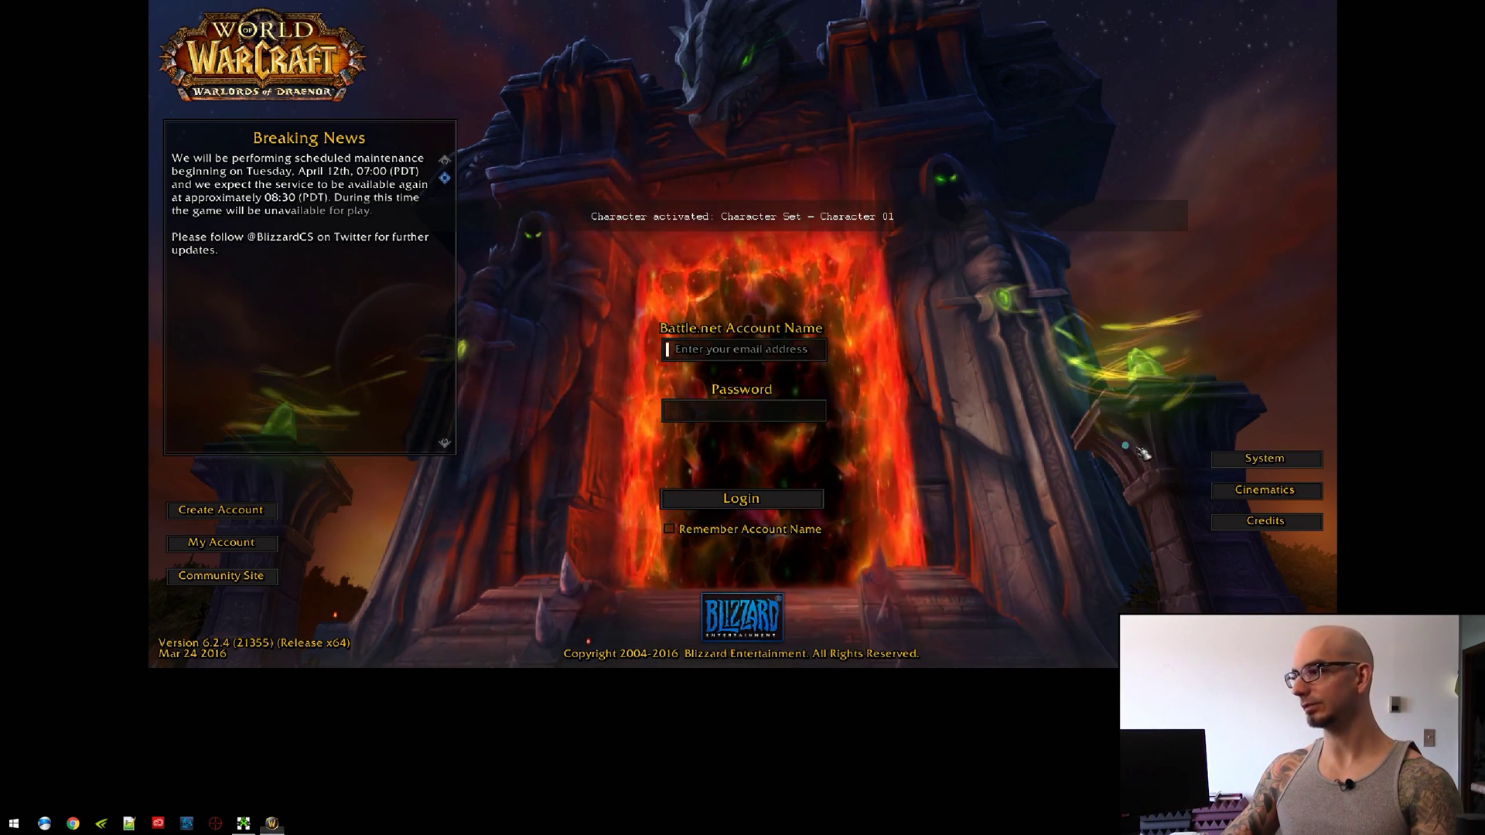
Check the resolution in World of Warcraft's graphics settings and leave them without changes
click(1251, 463)
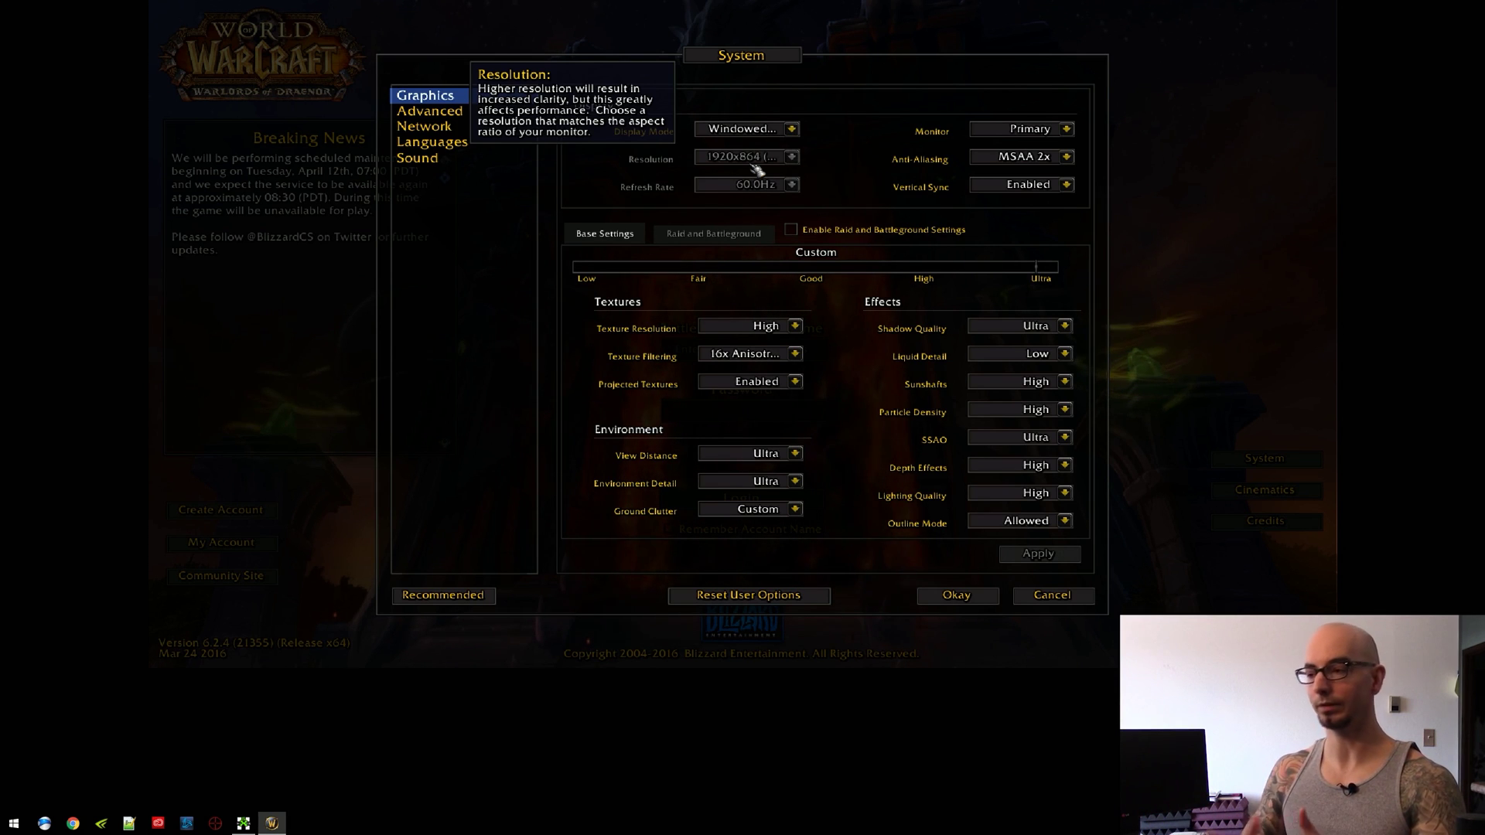
click(1052, 597)
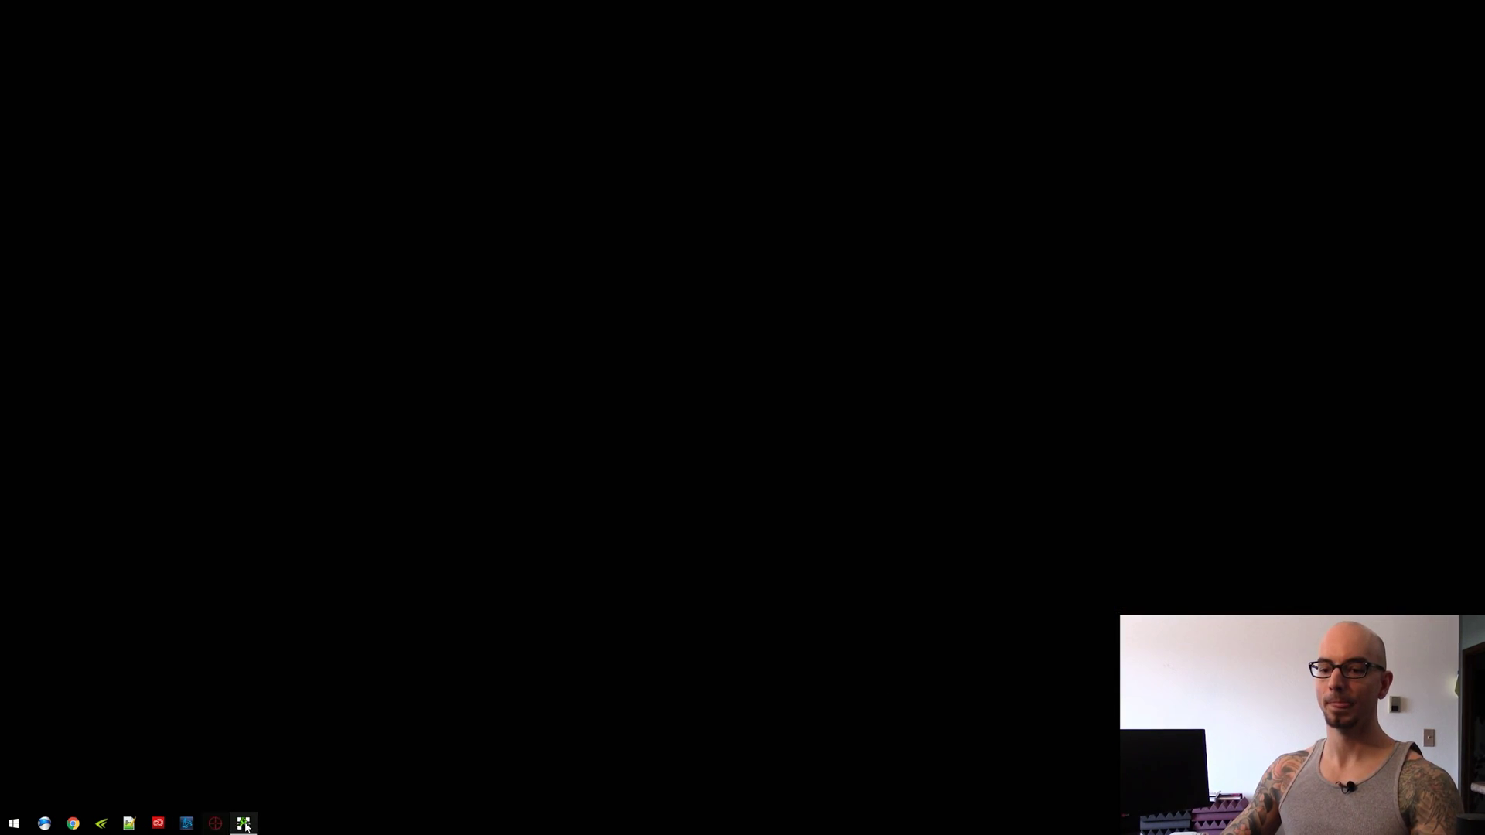
Switch back to ISBoxer Toolkit and assign the 3840x2160 computer to the Character Set
click(243, 824)
click(232, 246)
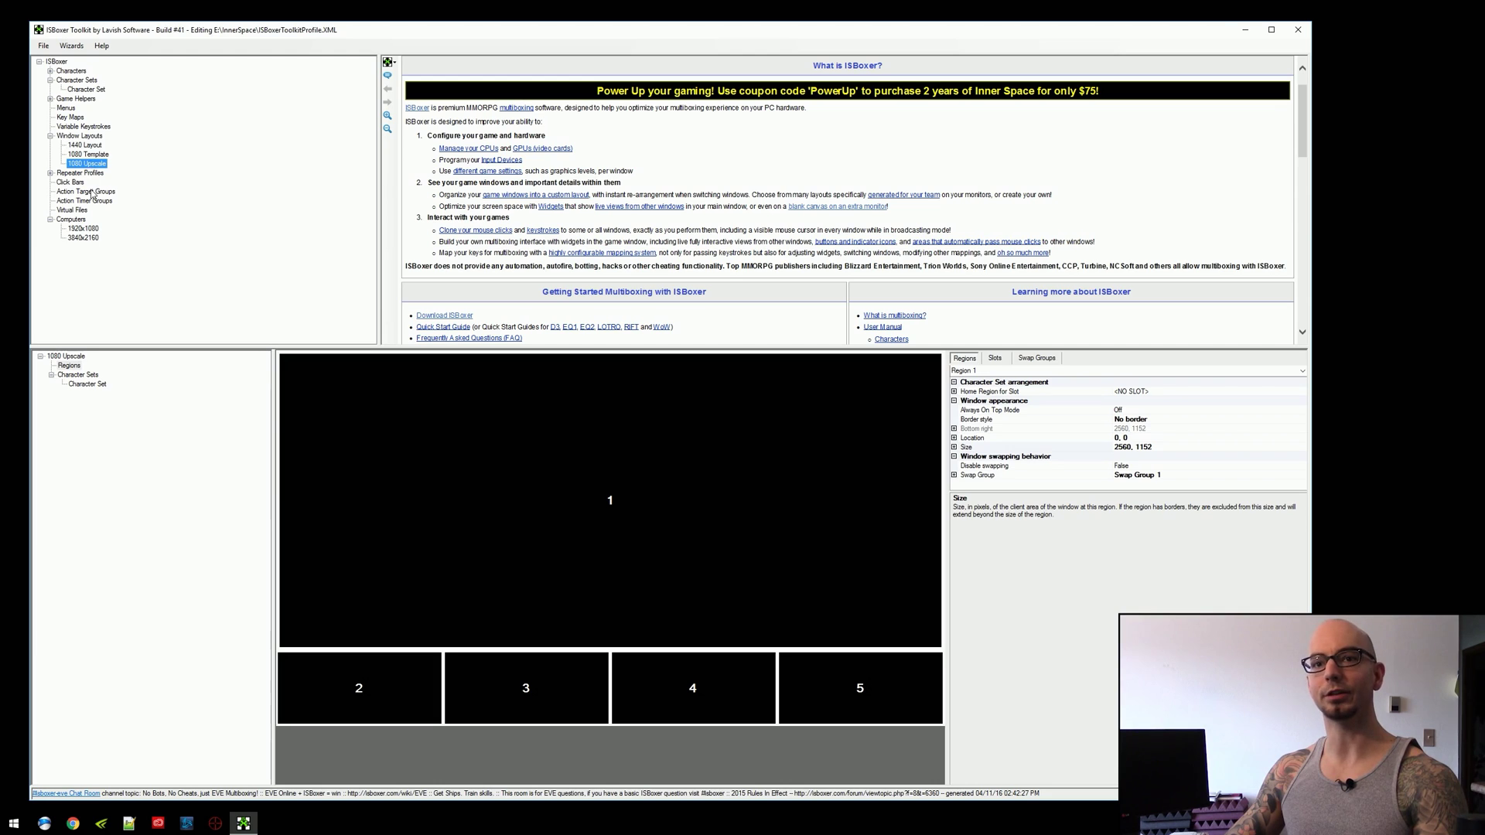
click(85, 90)
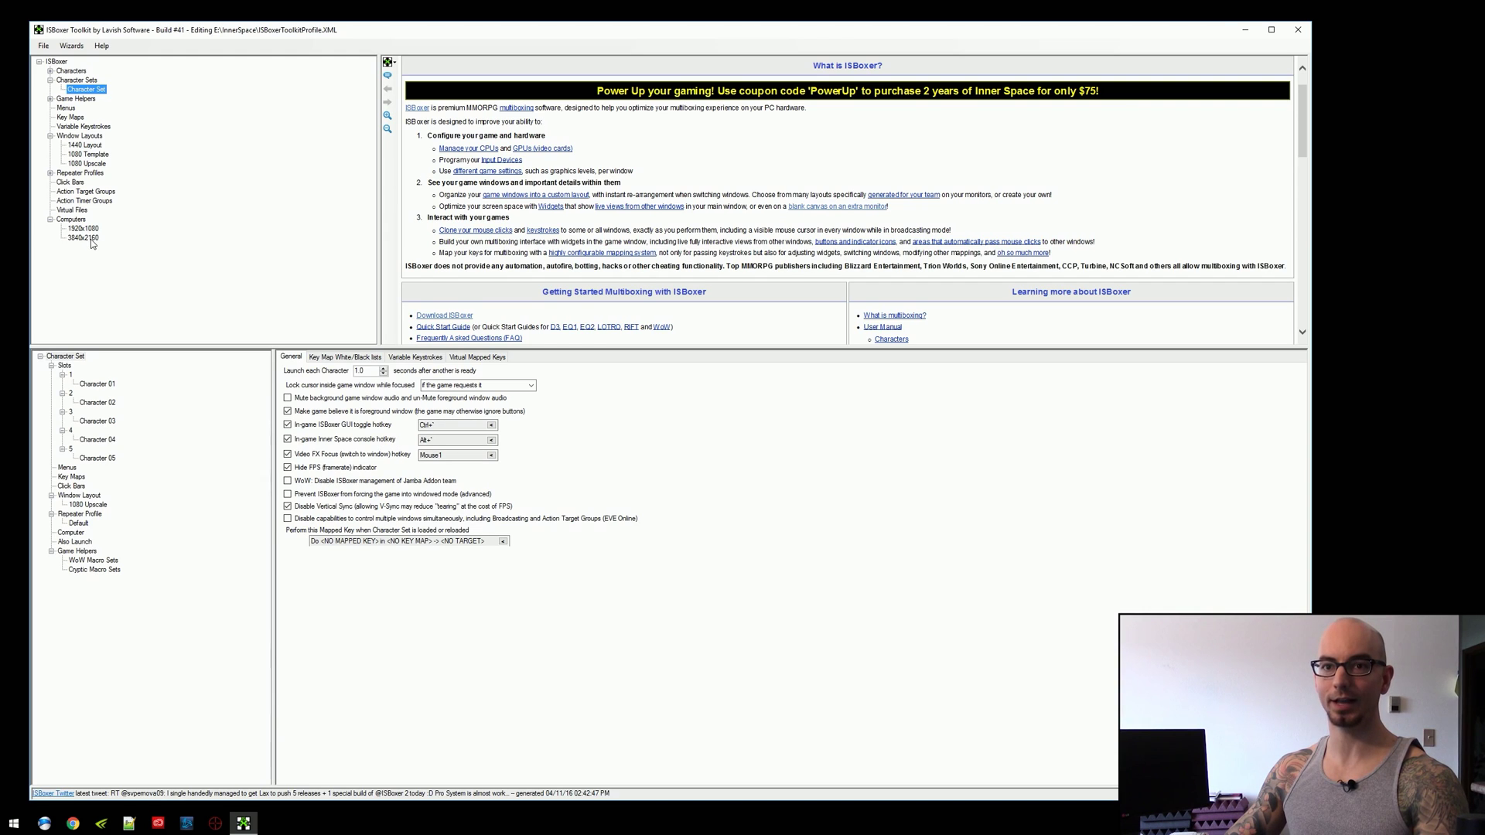
drag(91, 242, 128, 529)
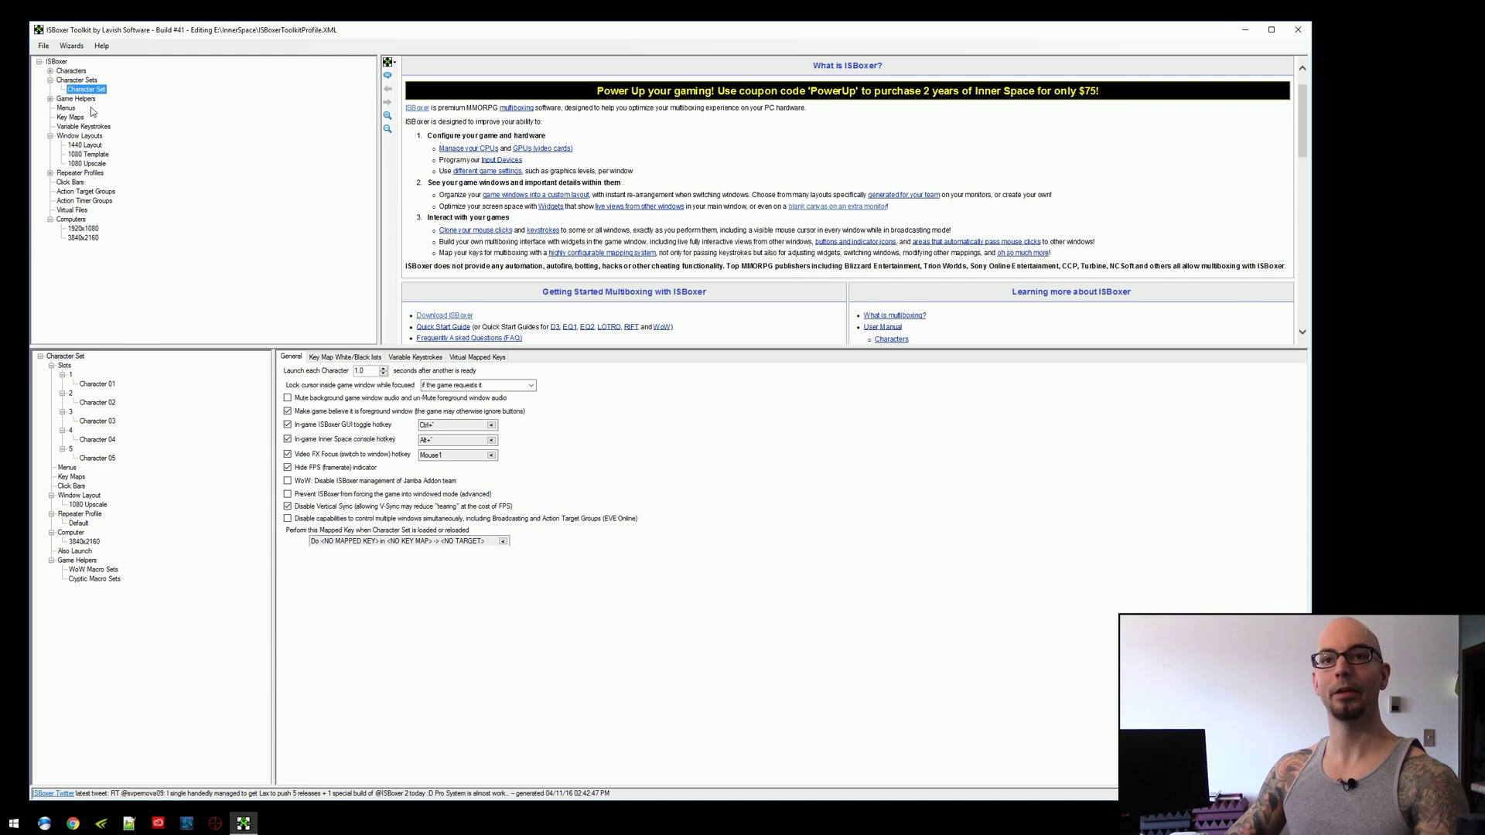
Start the Window Layout Wizard for the Character Set with the 3840x2160 computer assigned and move its window aside
click(74, 46)
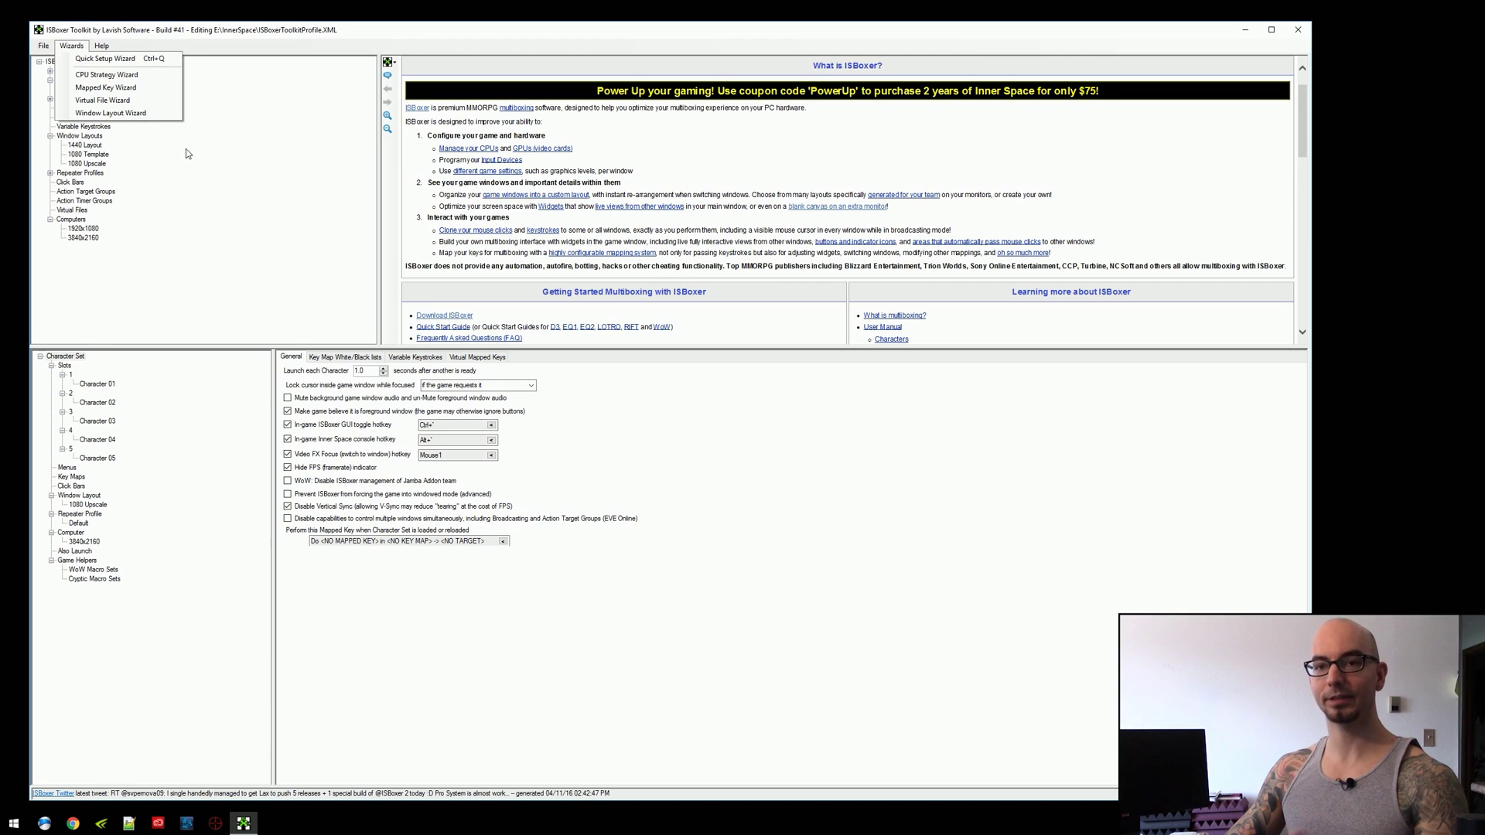
key(Escape)
right_click(85, 90)
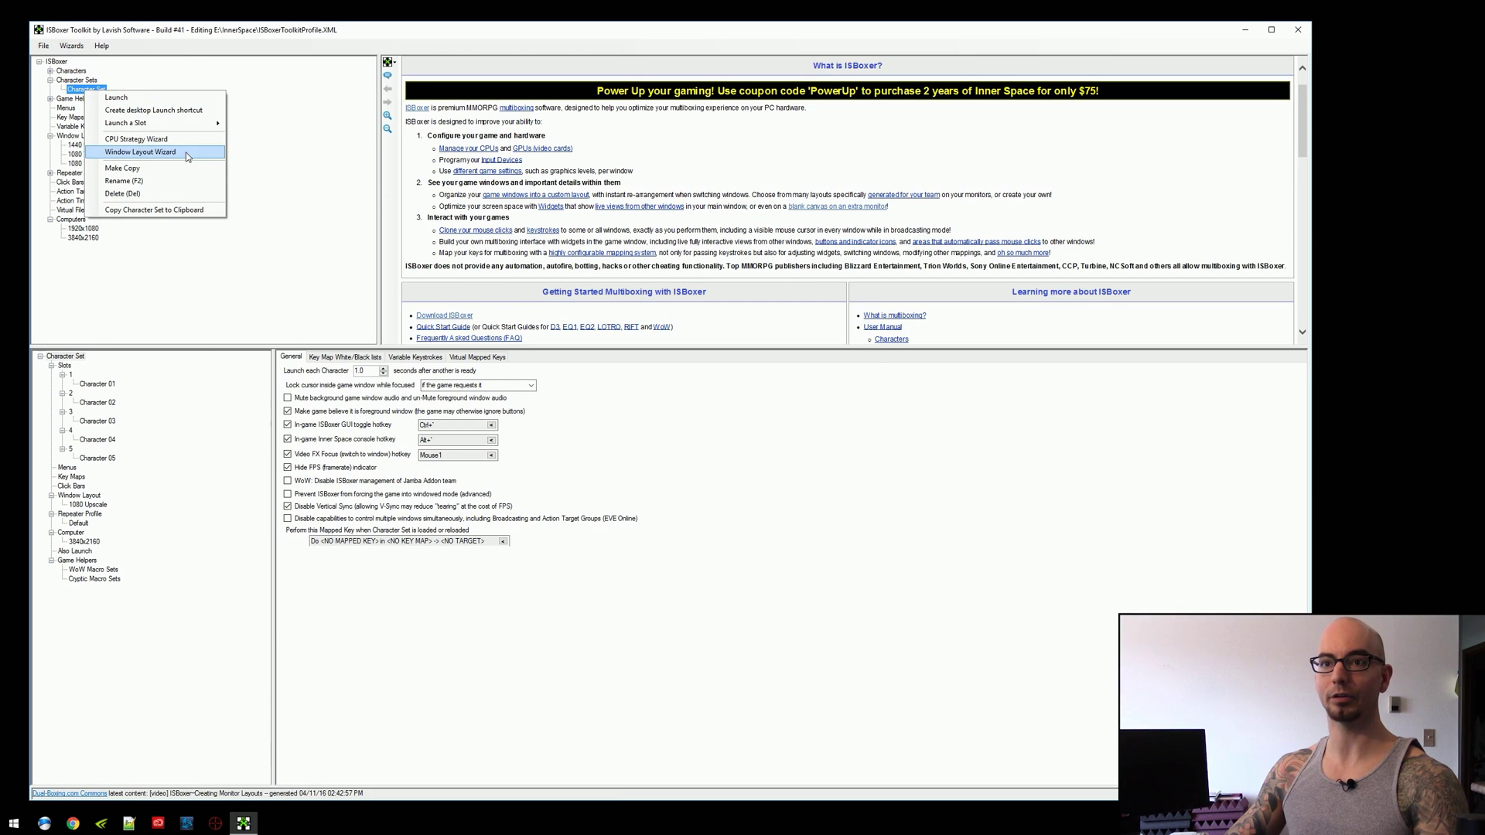
click(187, 153)
drag(560, 269, 276, 119)
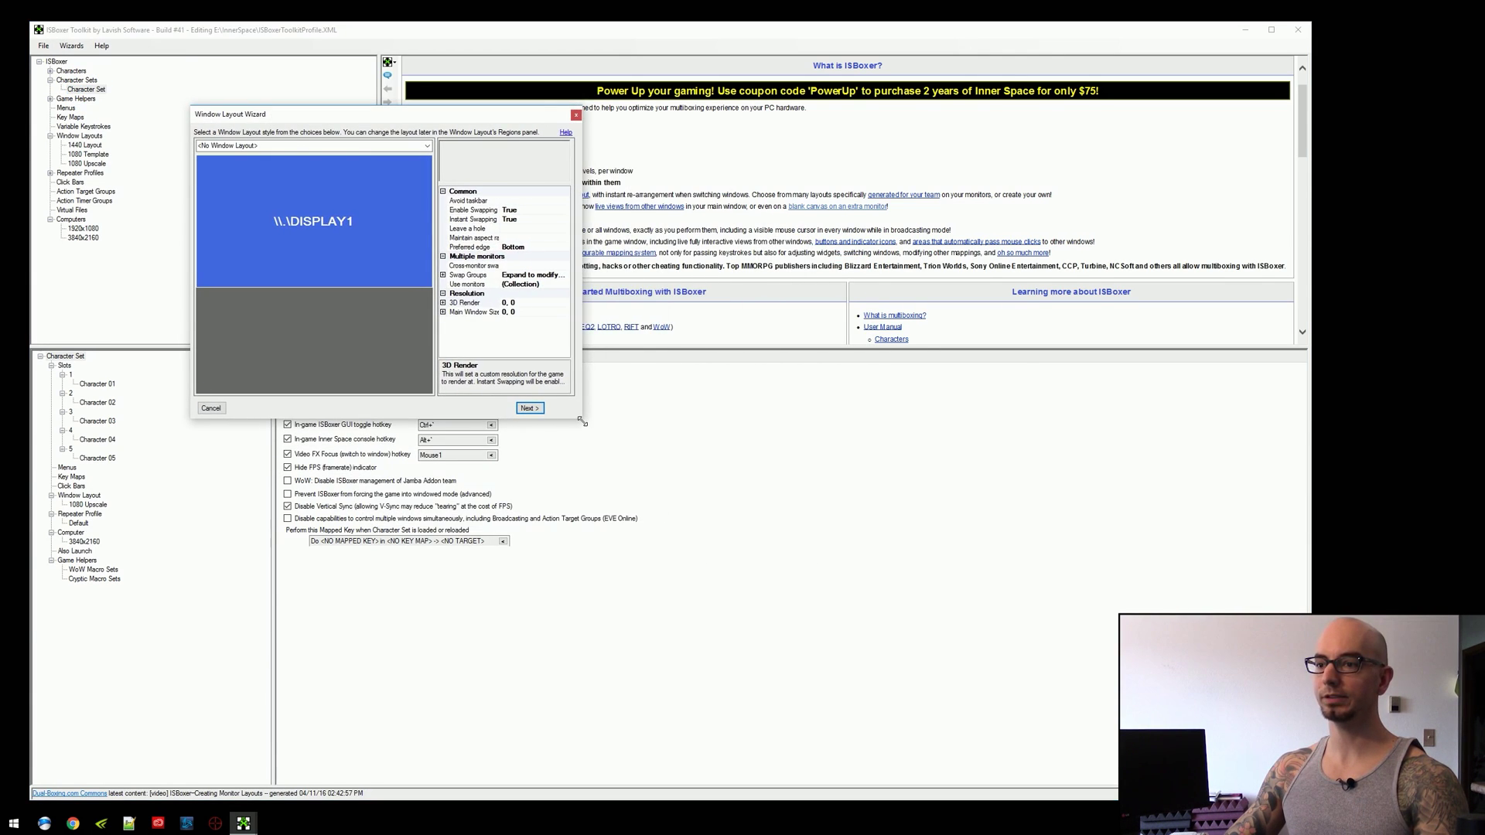
Enlarge the wizard window and choose the single monitor layout on \\.\DISPLAY1 (Swapping) as the layout style
drag(581, 421, 1159, 770)
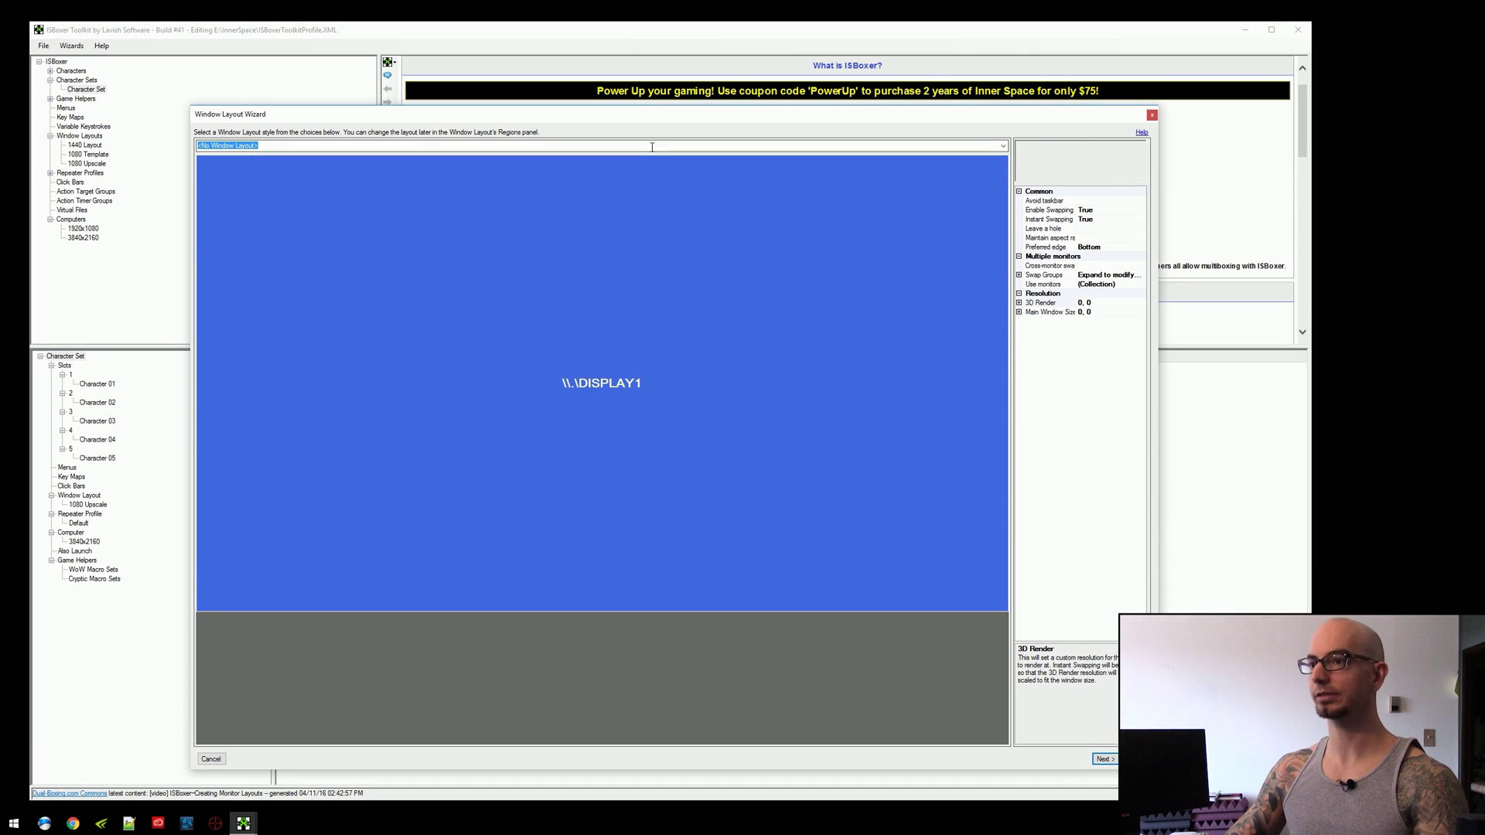
scroll(652, 147, down, 2)
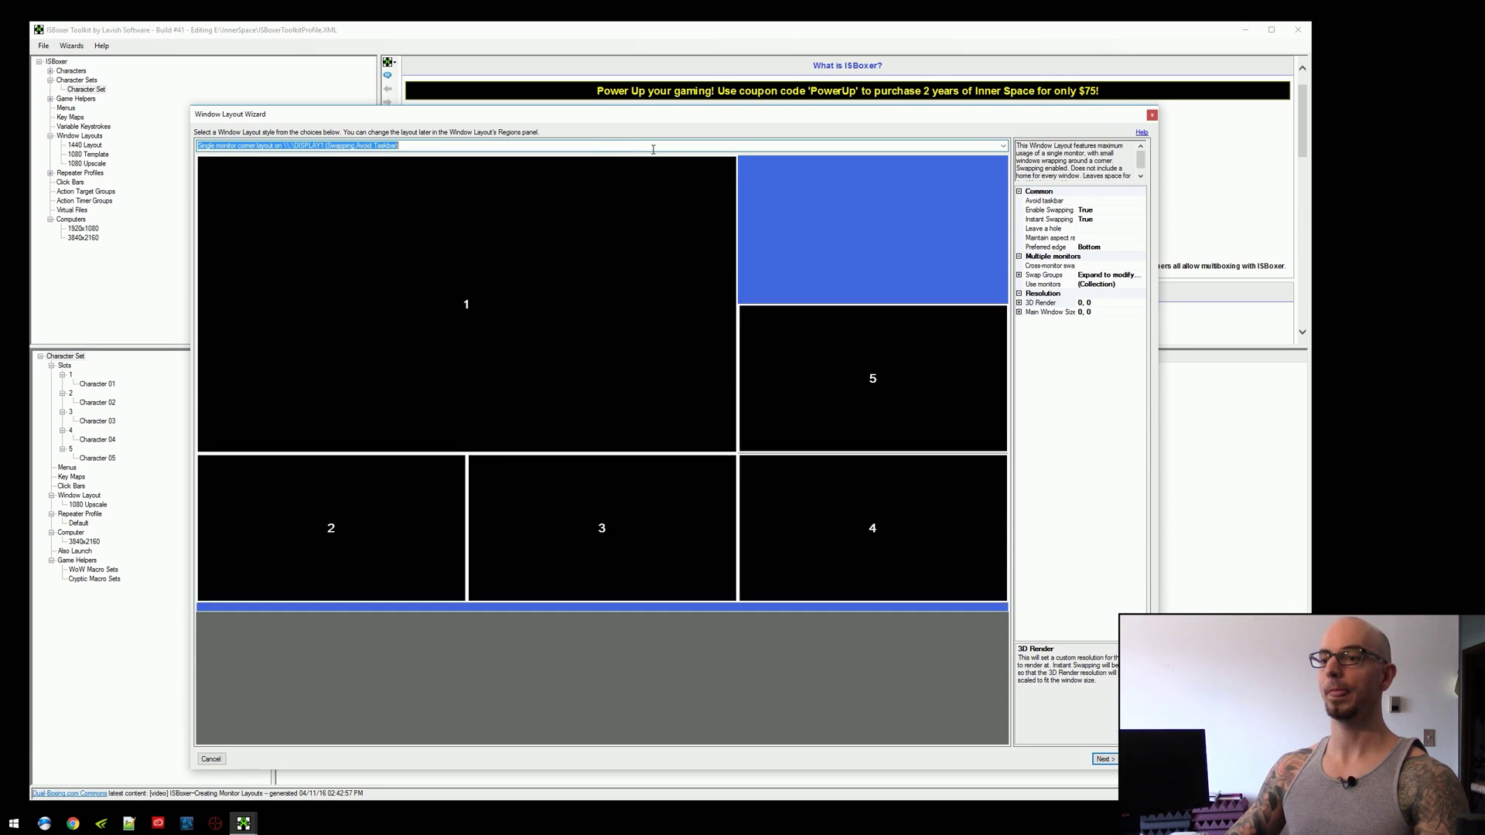
scroll(652, 150, down, 2)
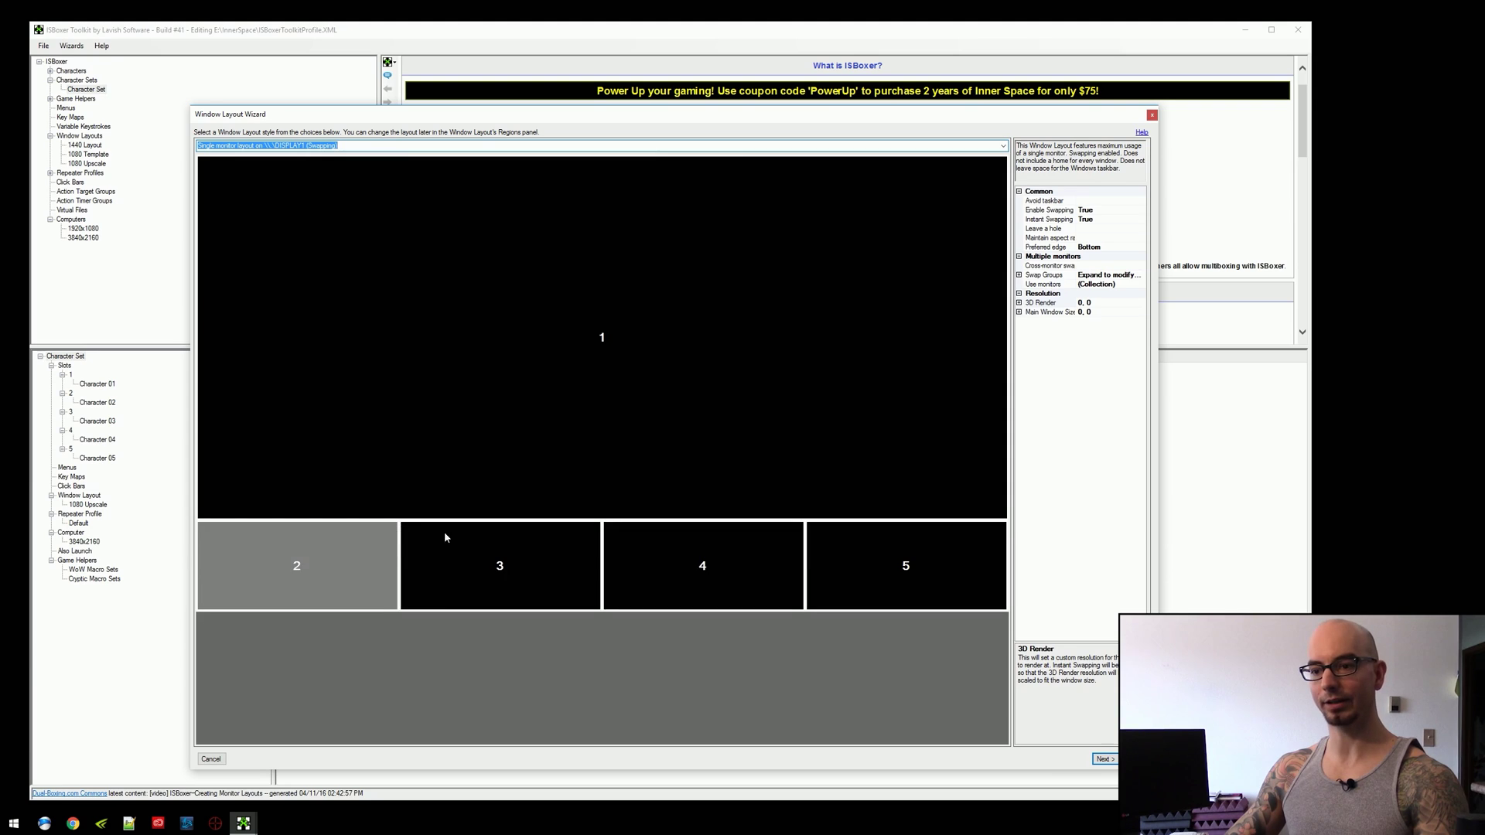
drag(246, 145, 371, 143)
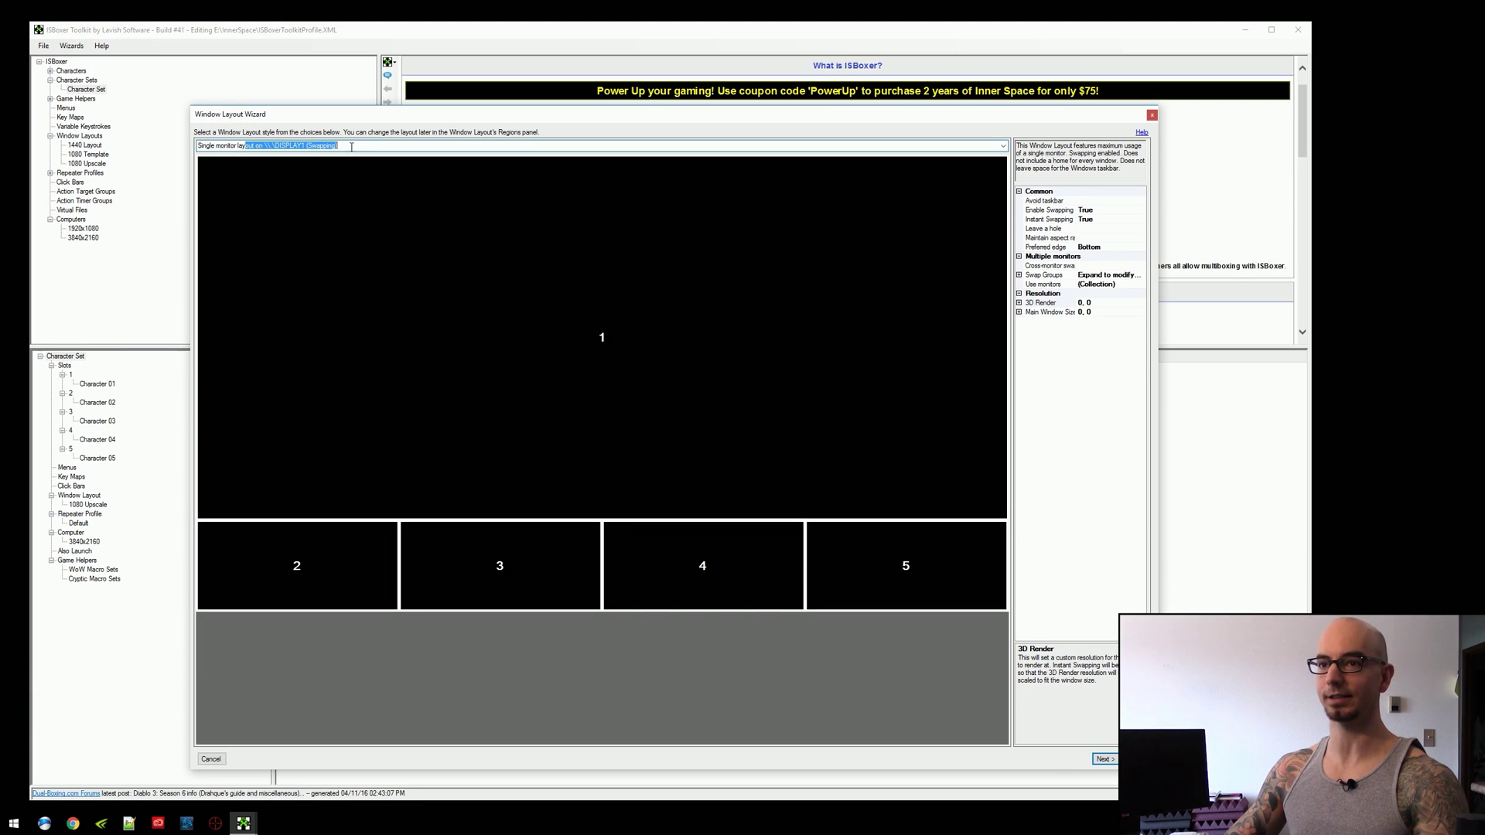
click(350, 142)
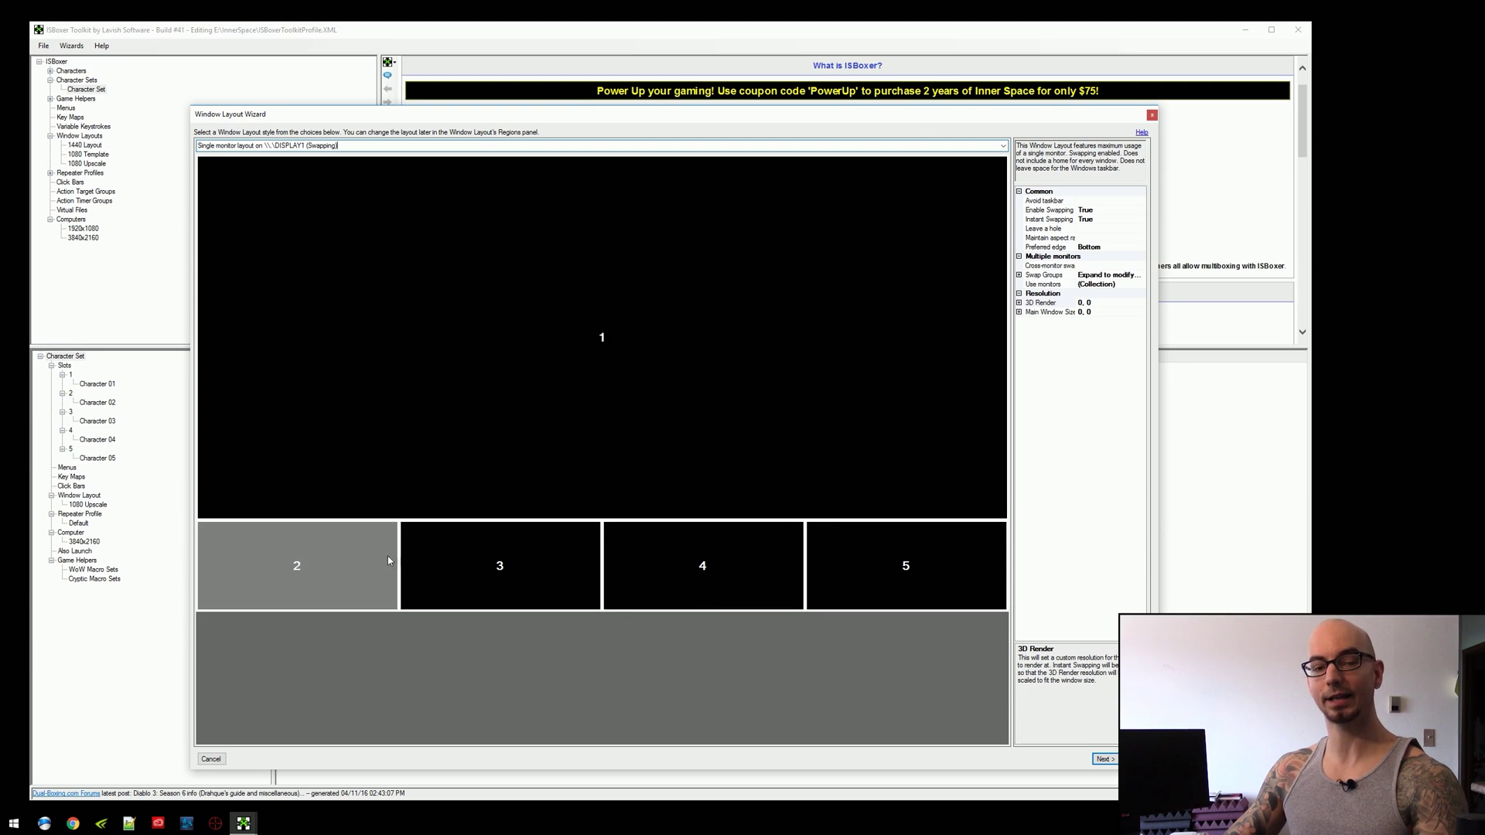
Name the new window layout 2160 Template and finish the wizard
click(1103, 759)
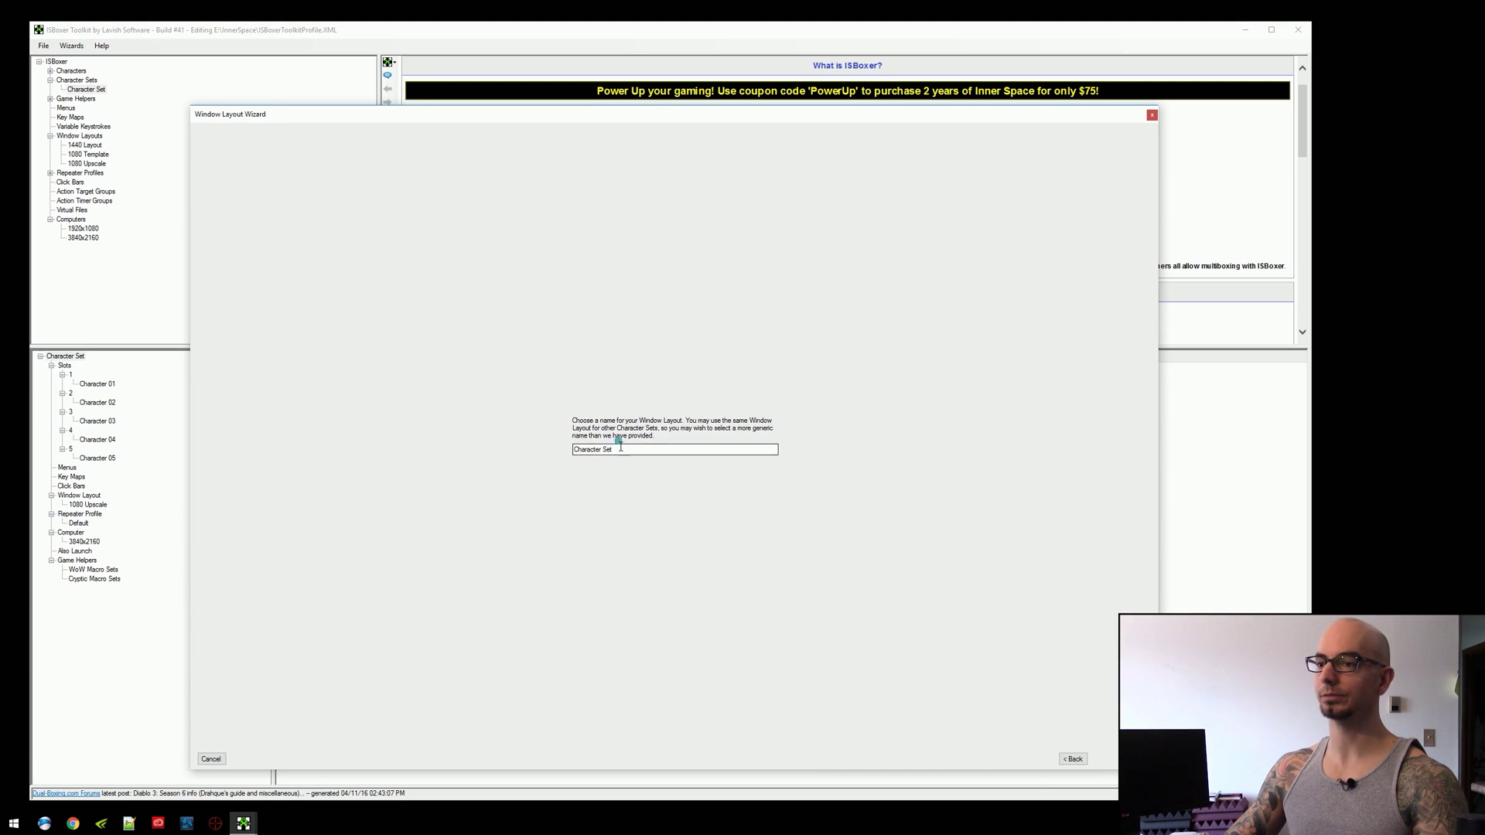
drag(617, 449, 548, 448)
text(2160)
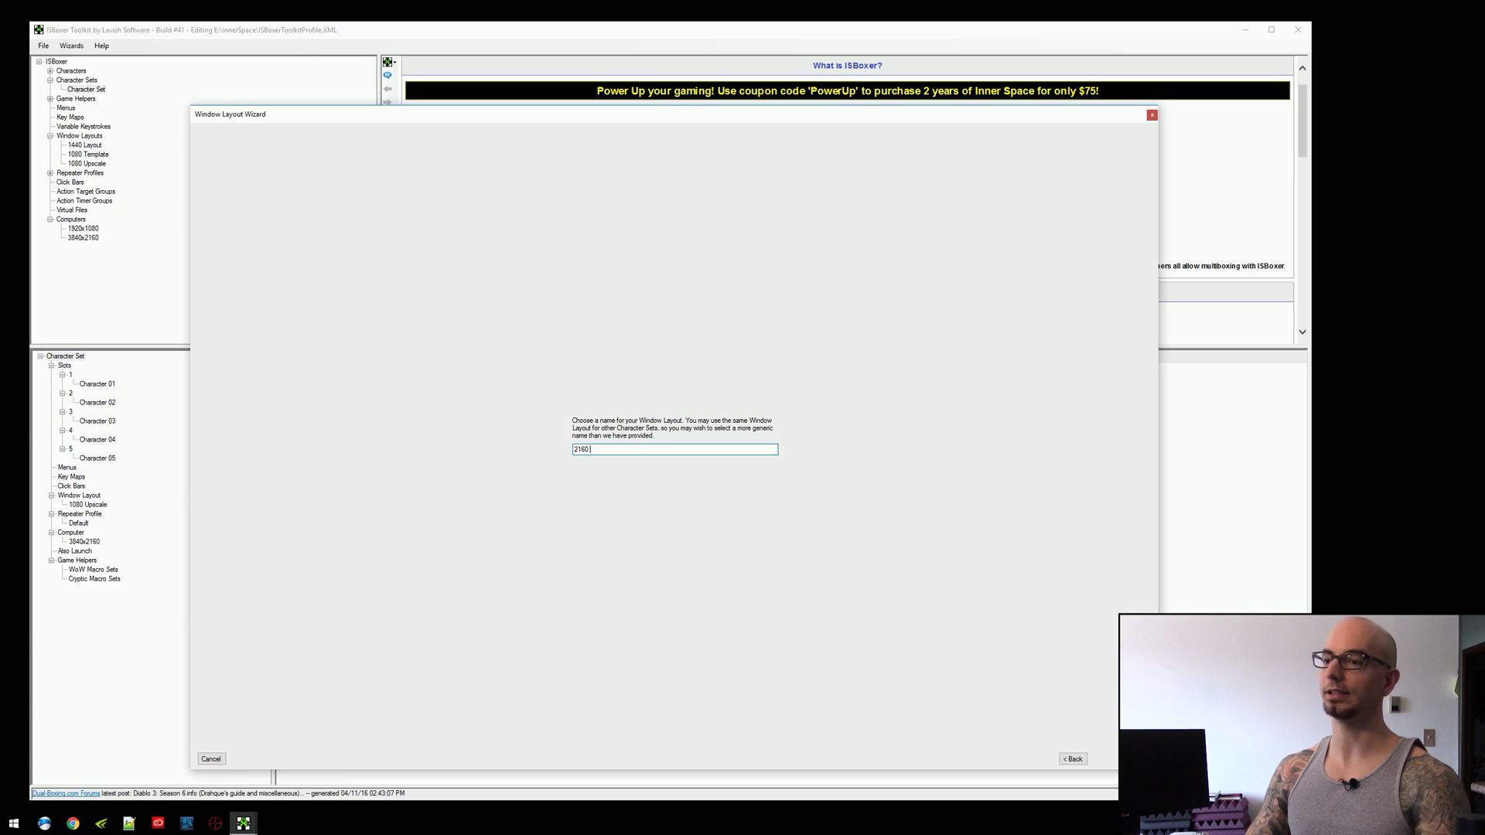
text( Template)
key(Return)
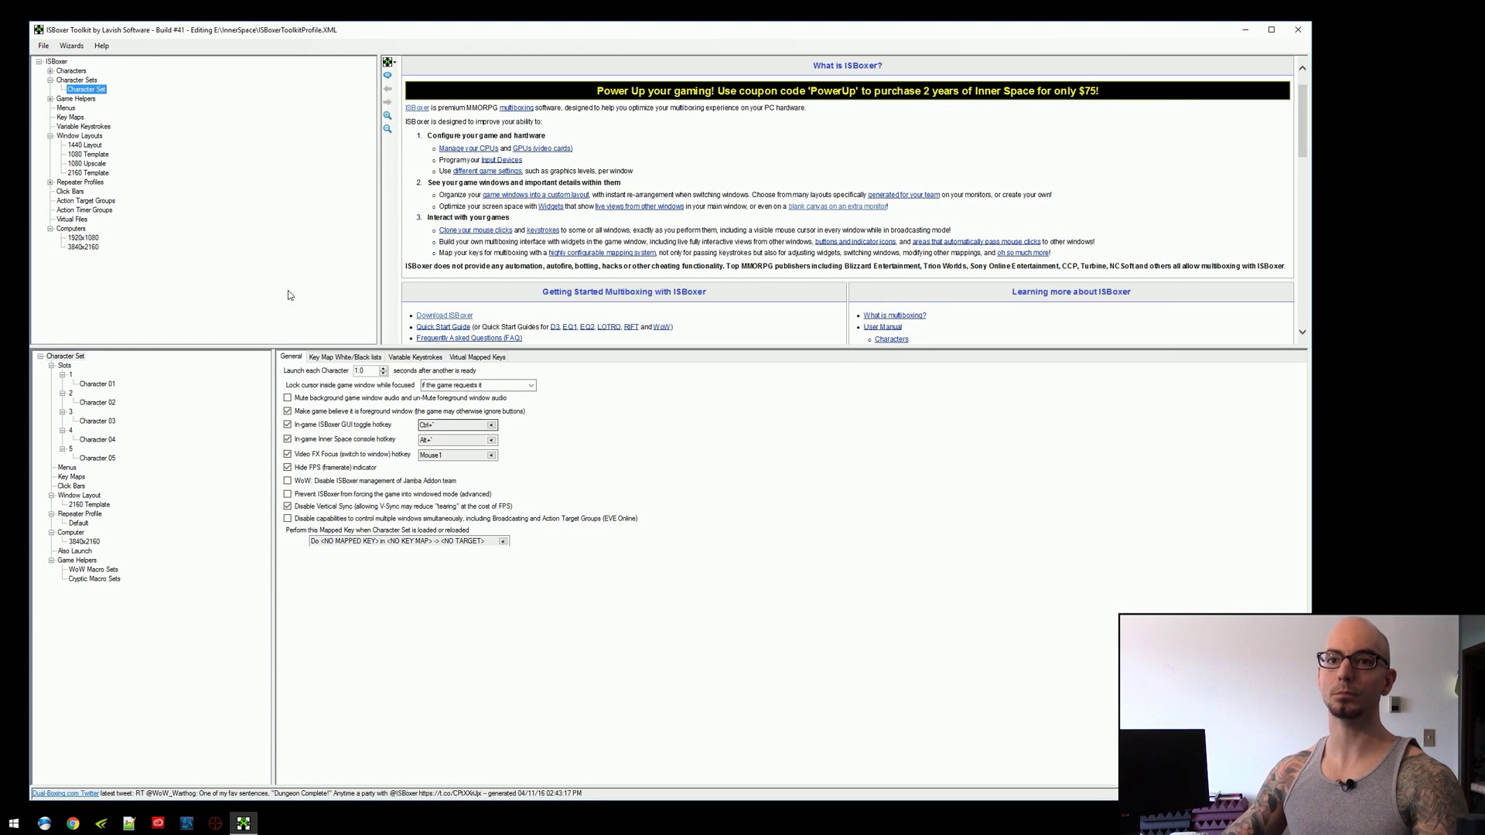
Open the regions of the 2160 Template layout and copy the size value of Region 1
click(90, 173)
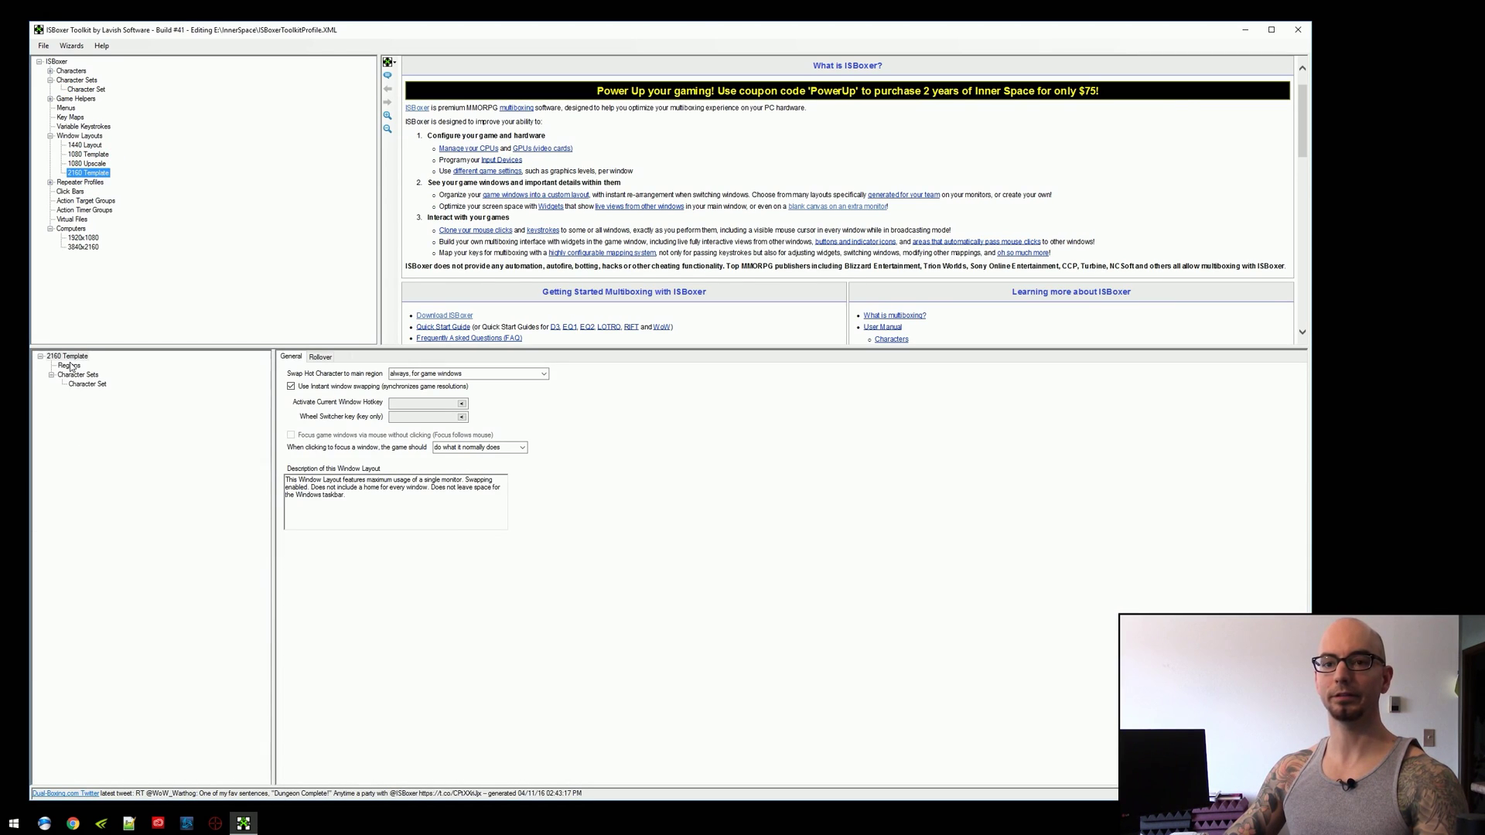
click(70, 366)
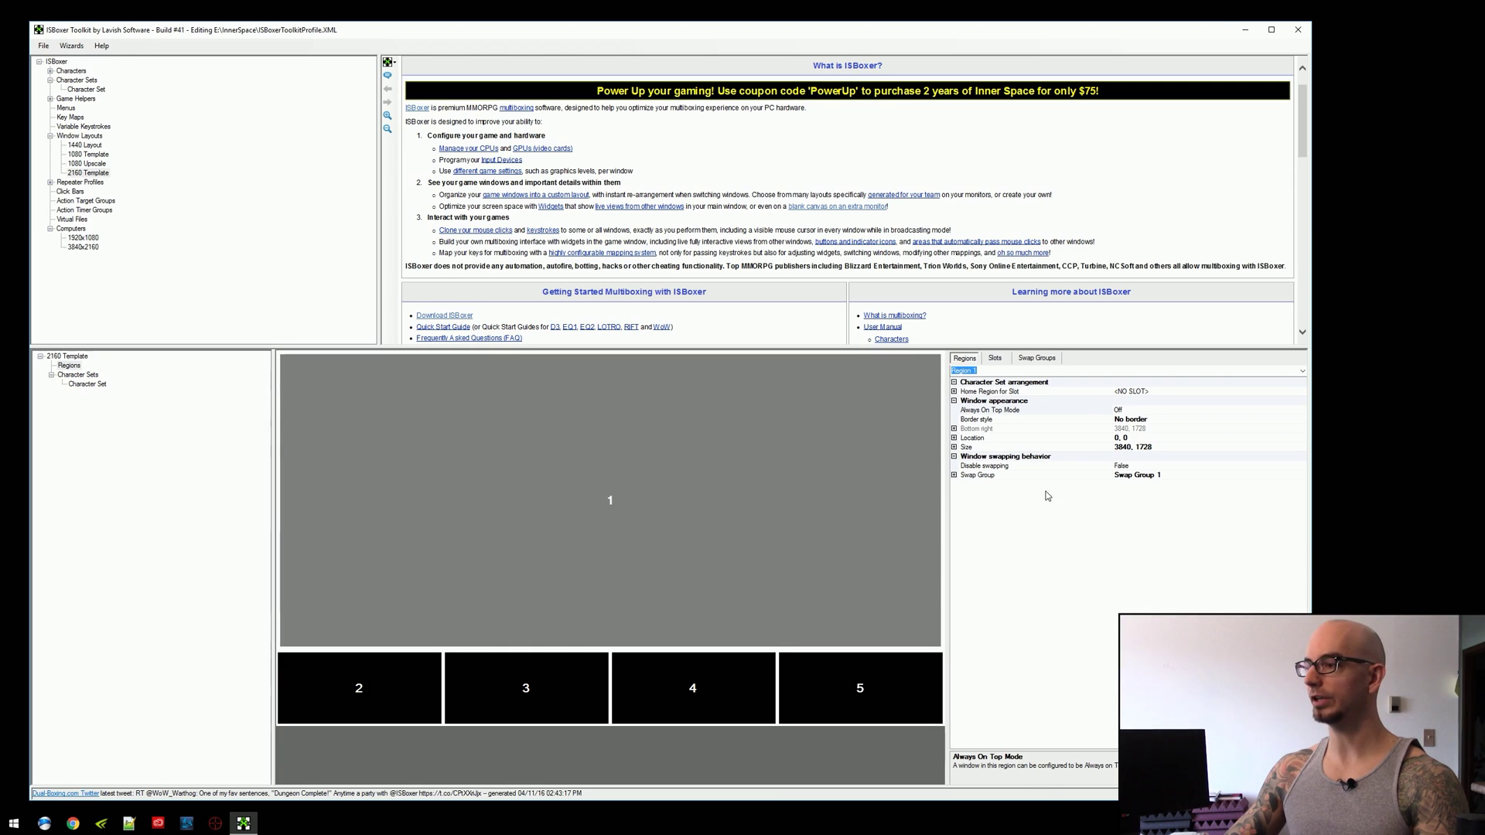
click(1153, 447)
drag(1156, 447, 1110, 447)
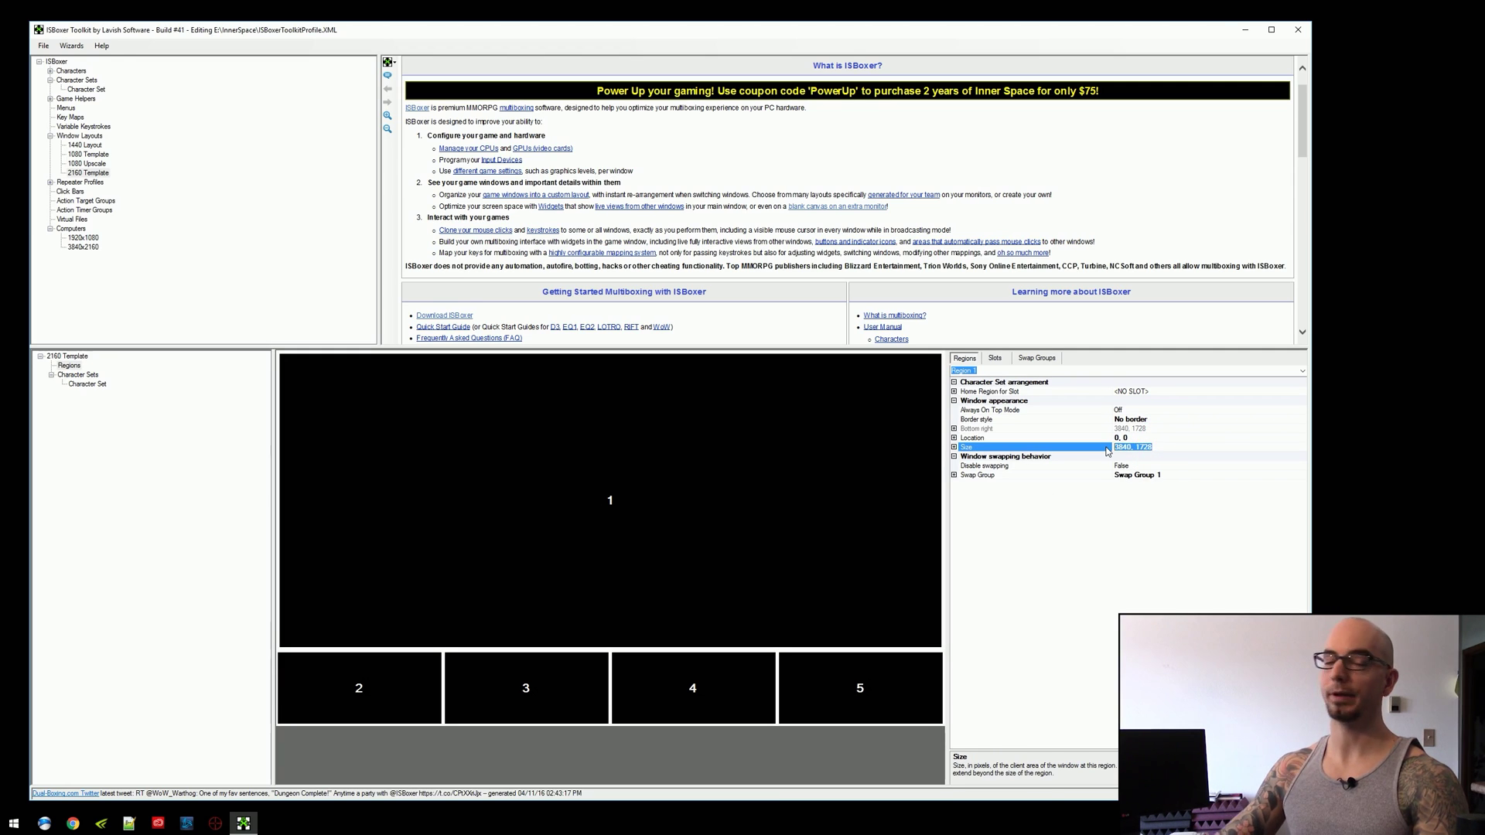
right_click(1144, 446)
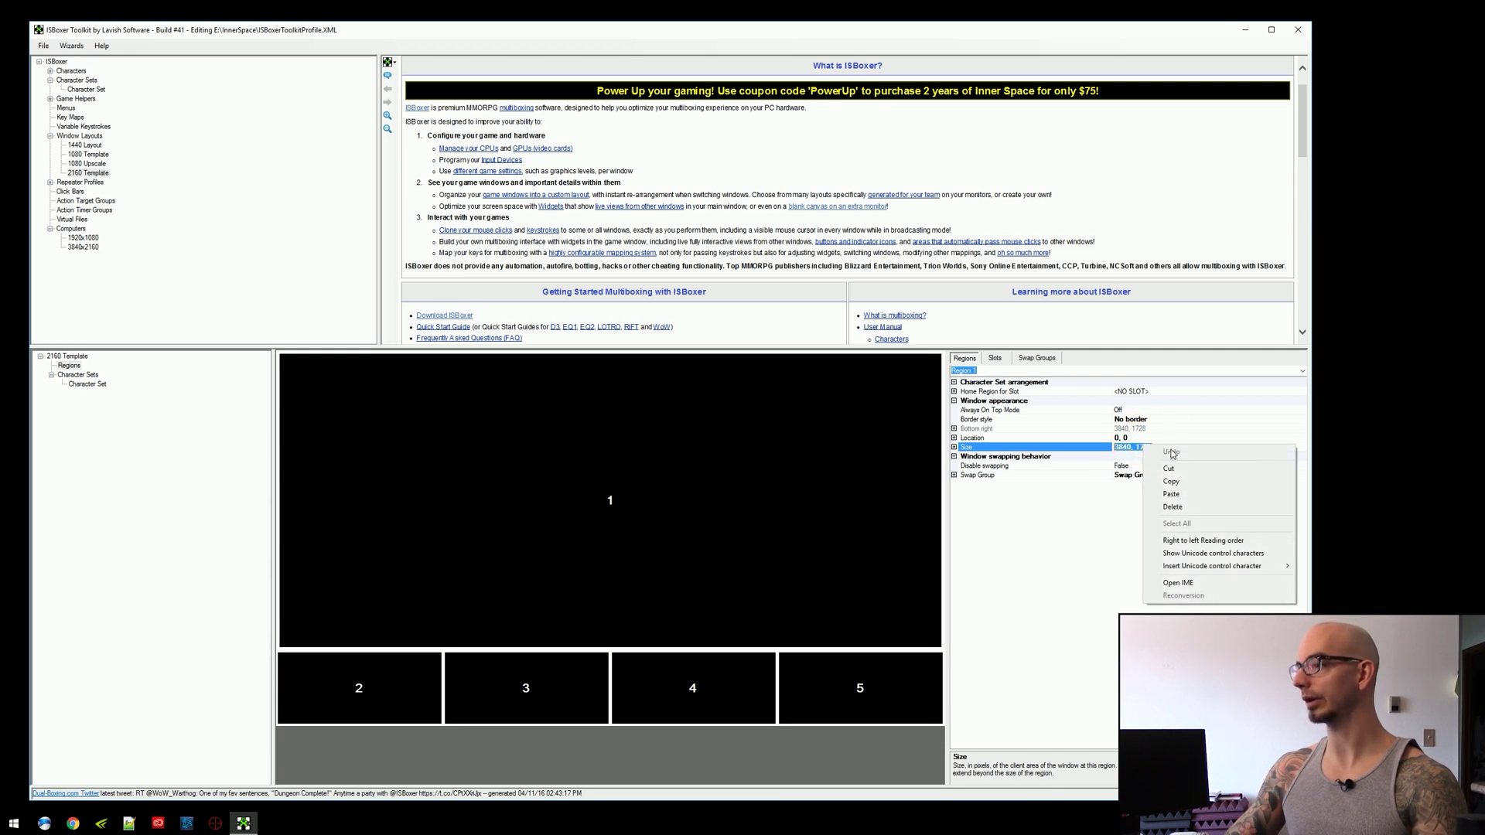
click(1179, 487)
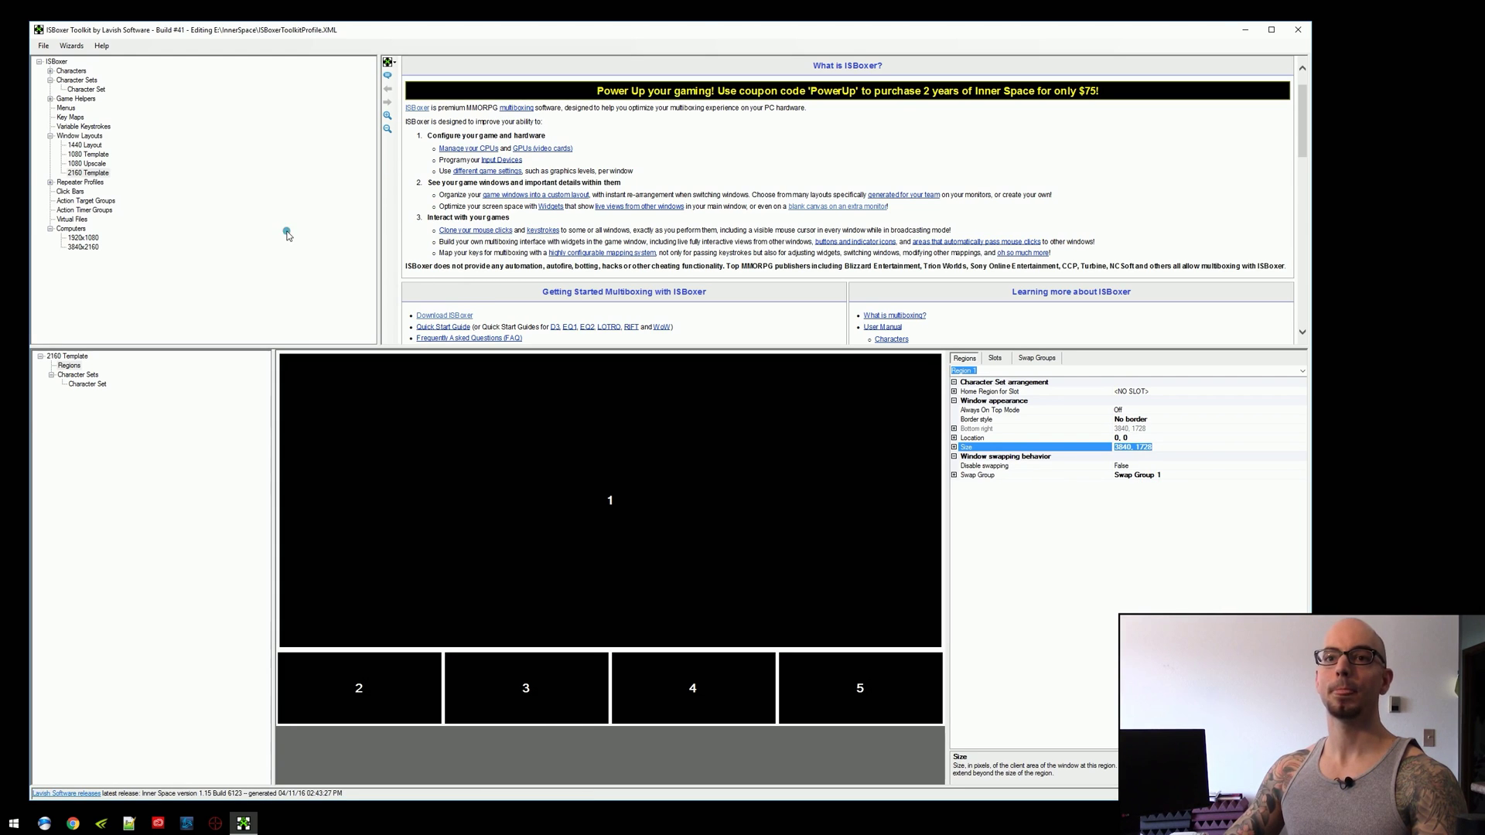
Remove the 3840x2160 computer from the Character Set
click(173, 158)
click(91, 91)
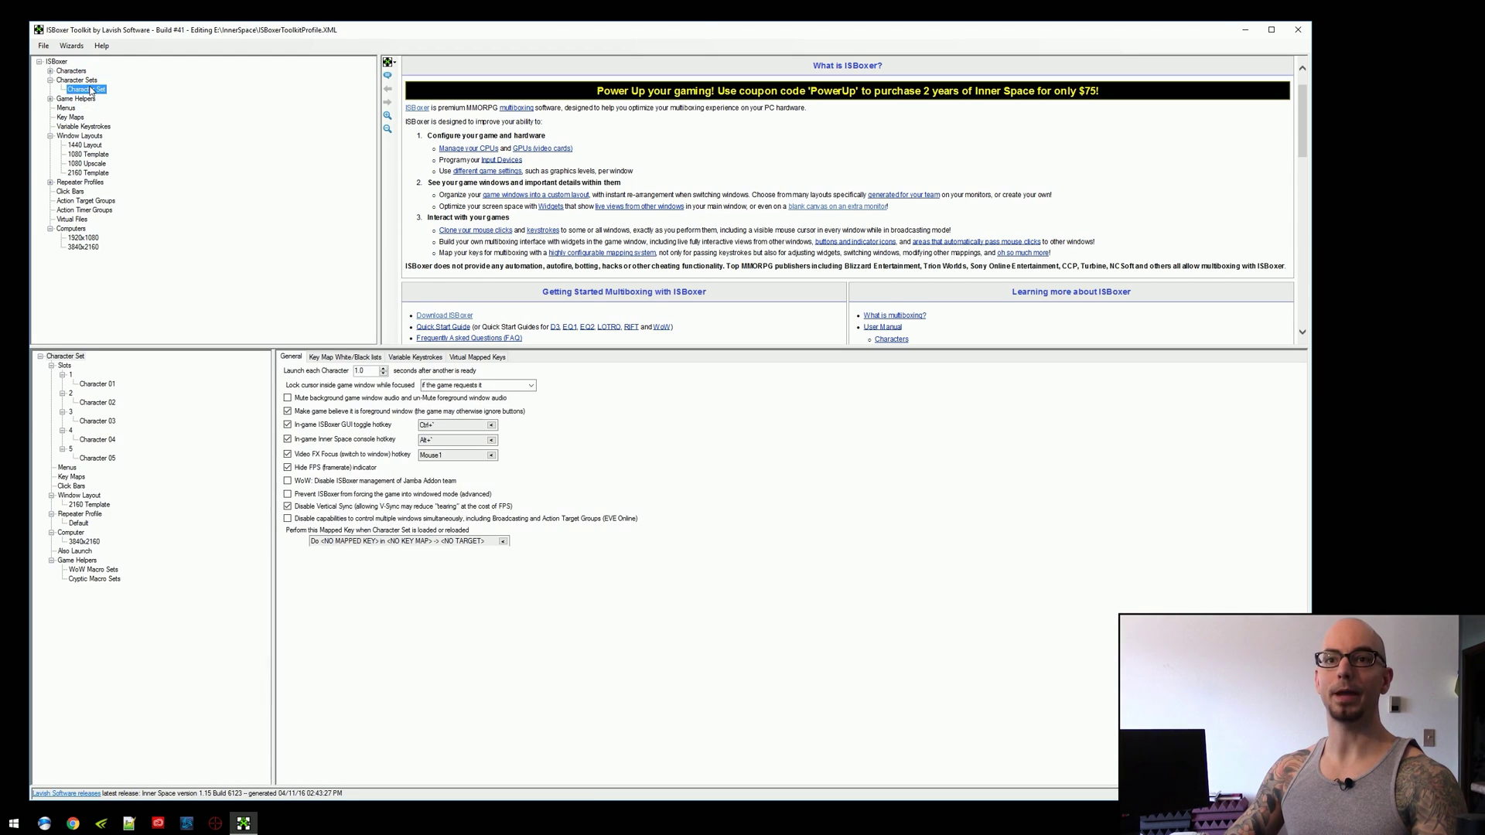
click(85, 542)
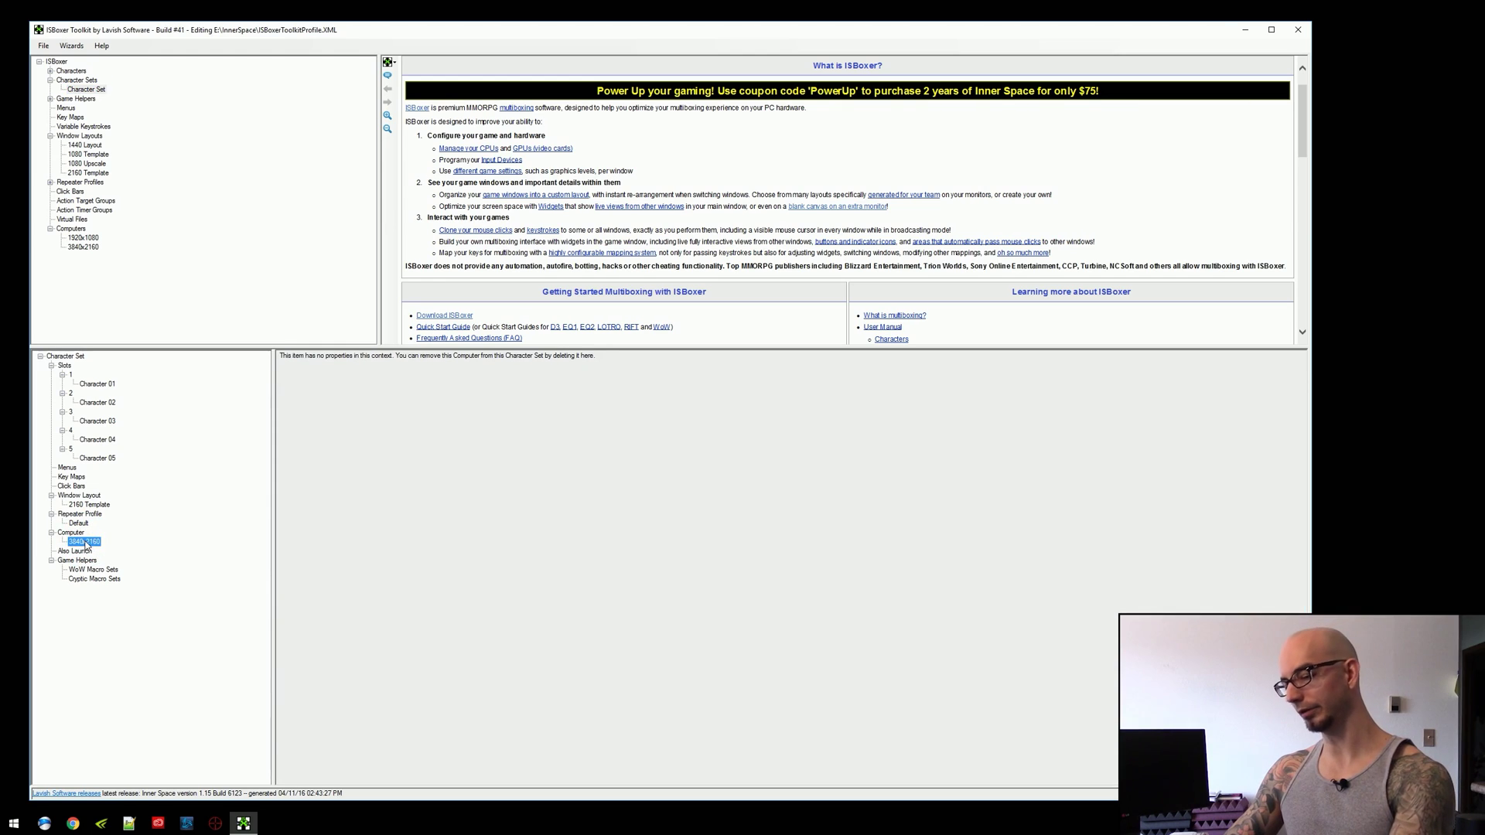
key(Delete)
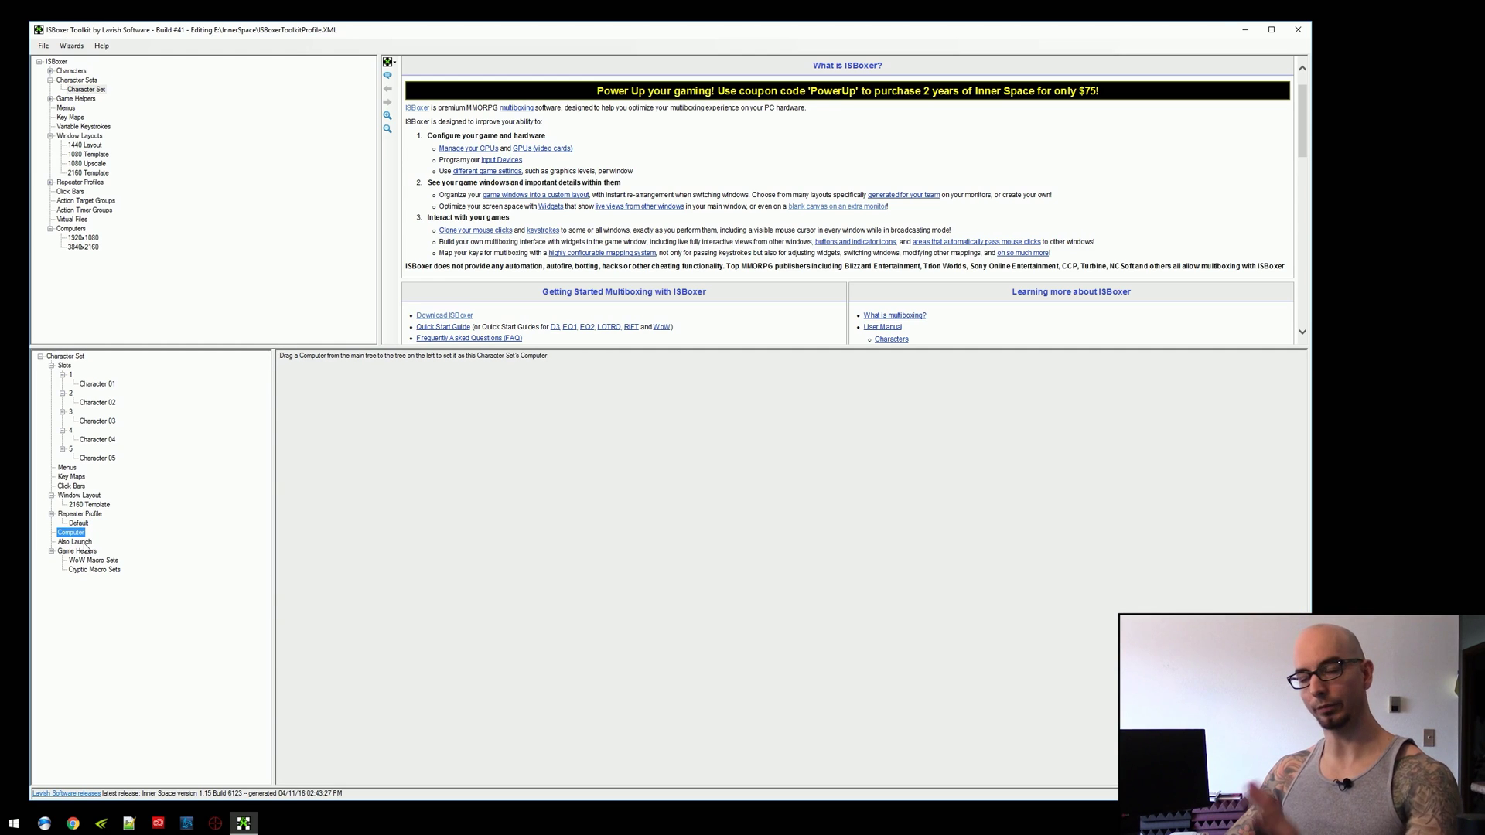
Start the Window Layout Wizard for the Character Set, enlarge its window, and set the 3D Render resolution to 3840, 1728
right_click(88, 91)
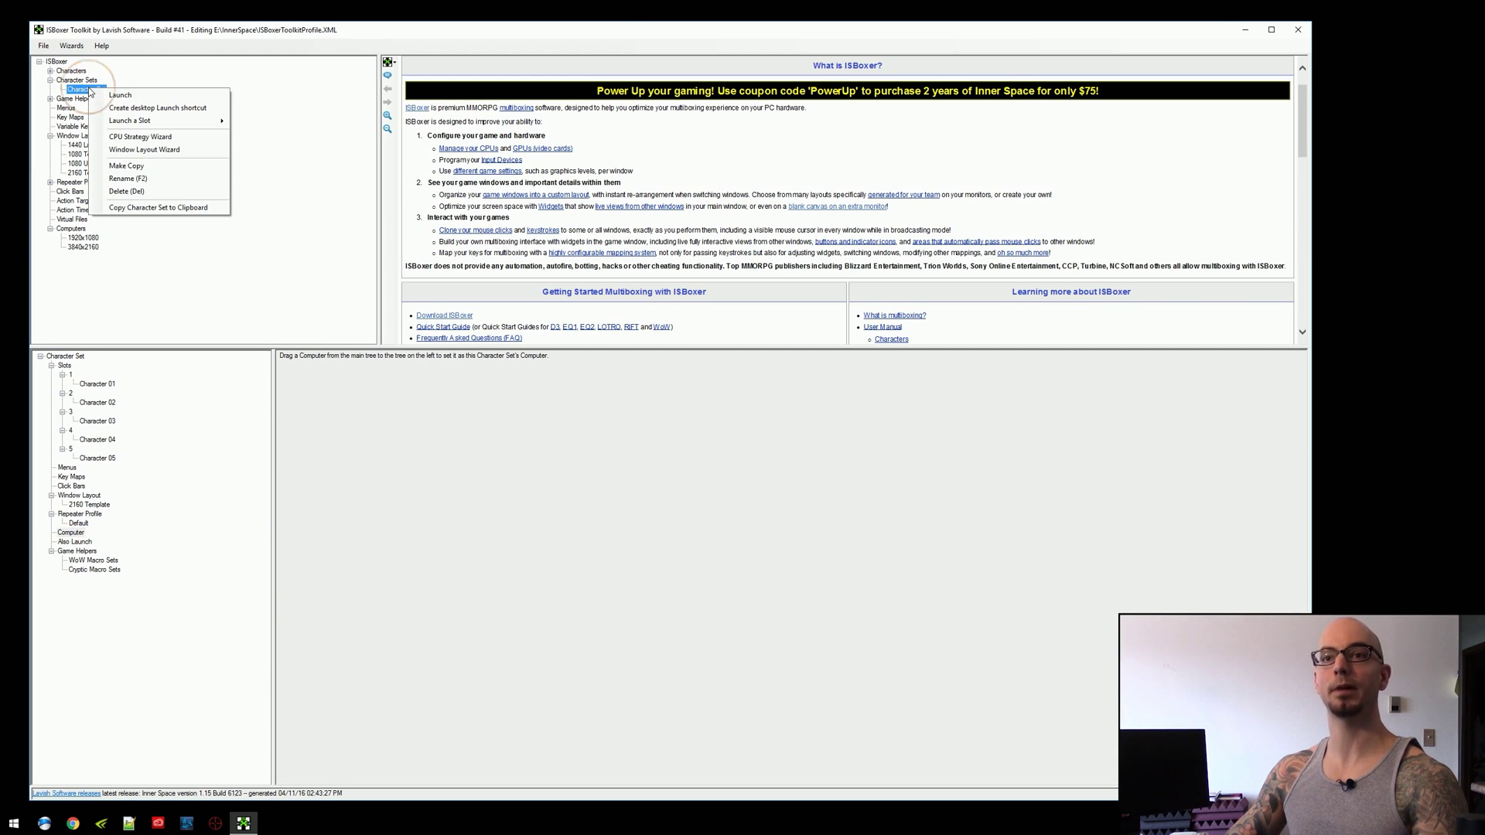
click(192, 150)
drag(596, 270, 252, 76)
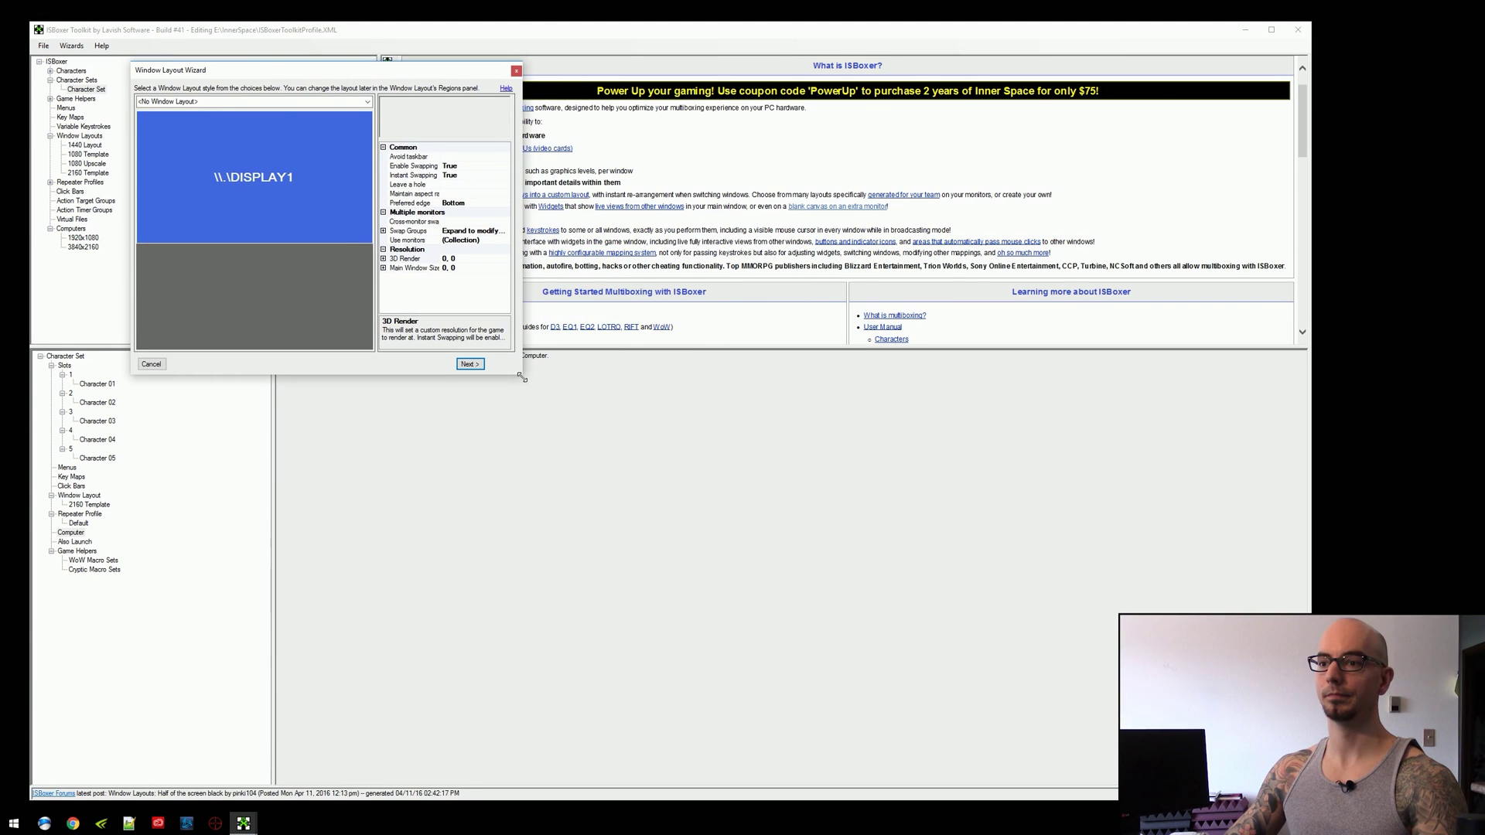
drag(522, 377, 1213, 731)
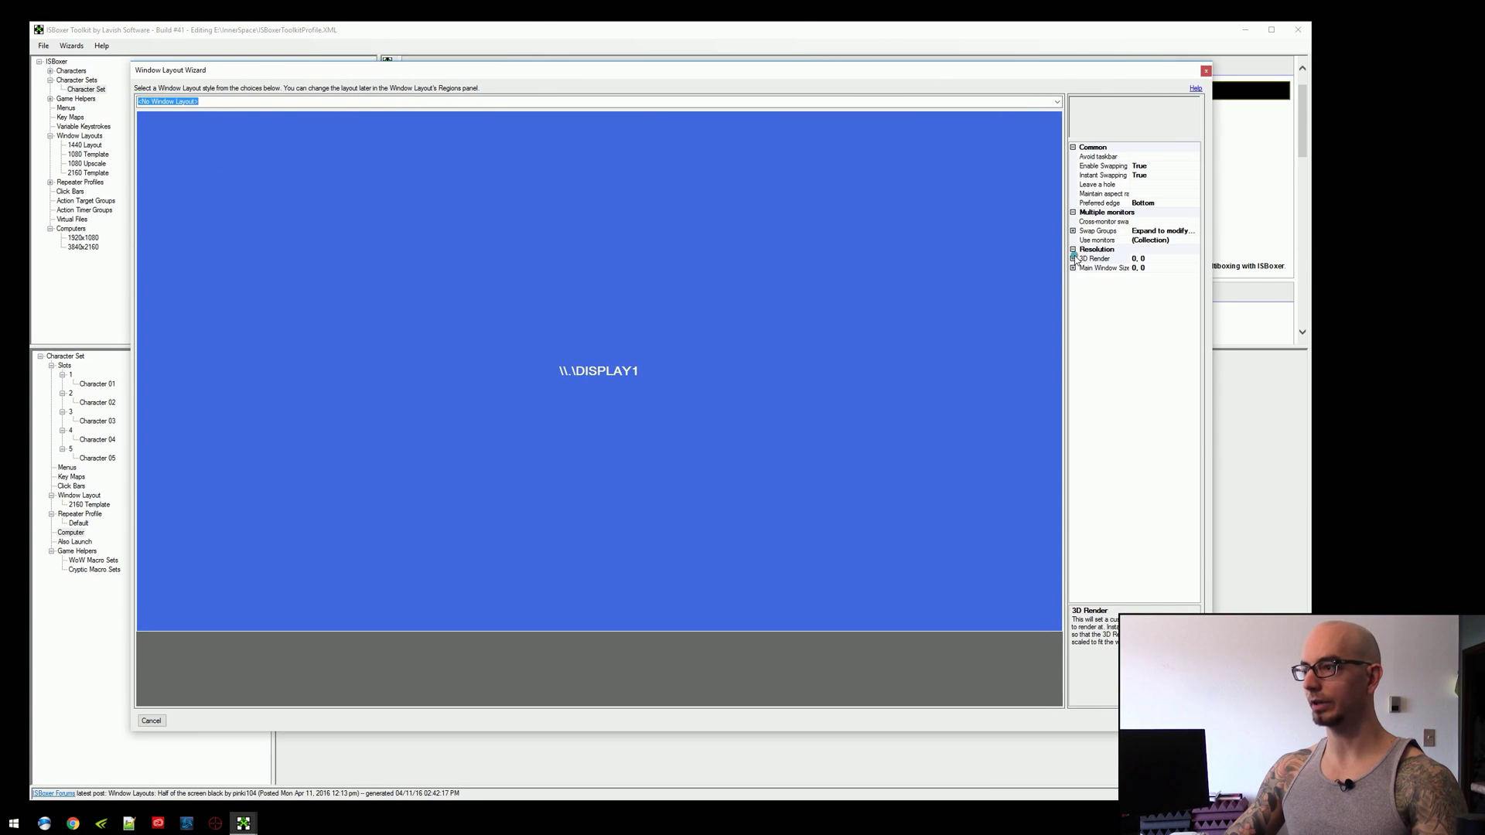
click(1152, 258)
text(3840, 1728)
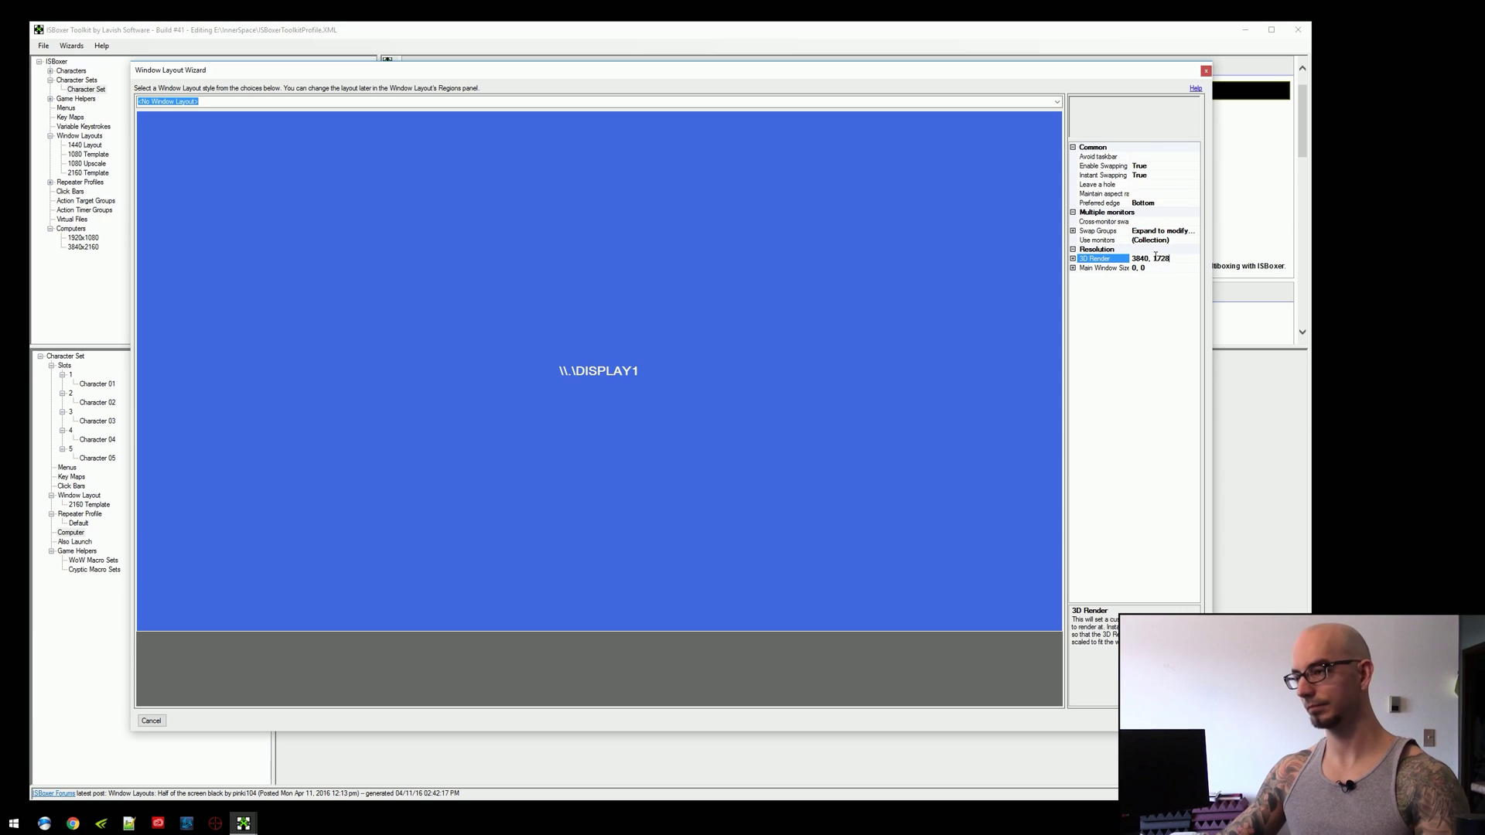
key(Return)
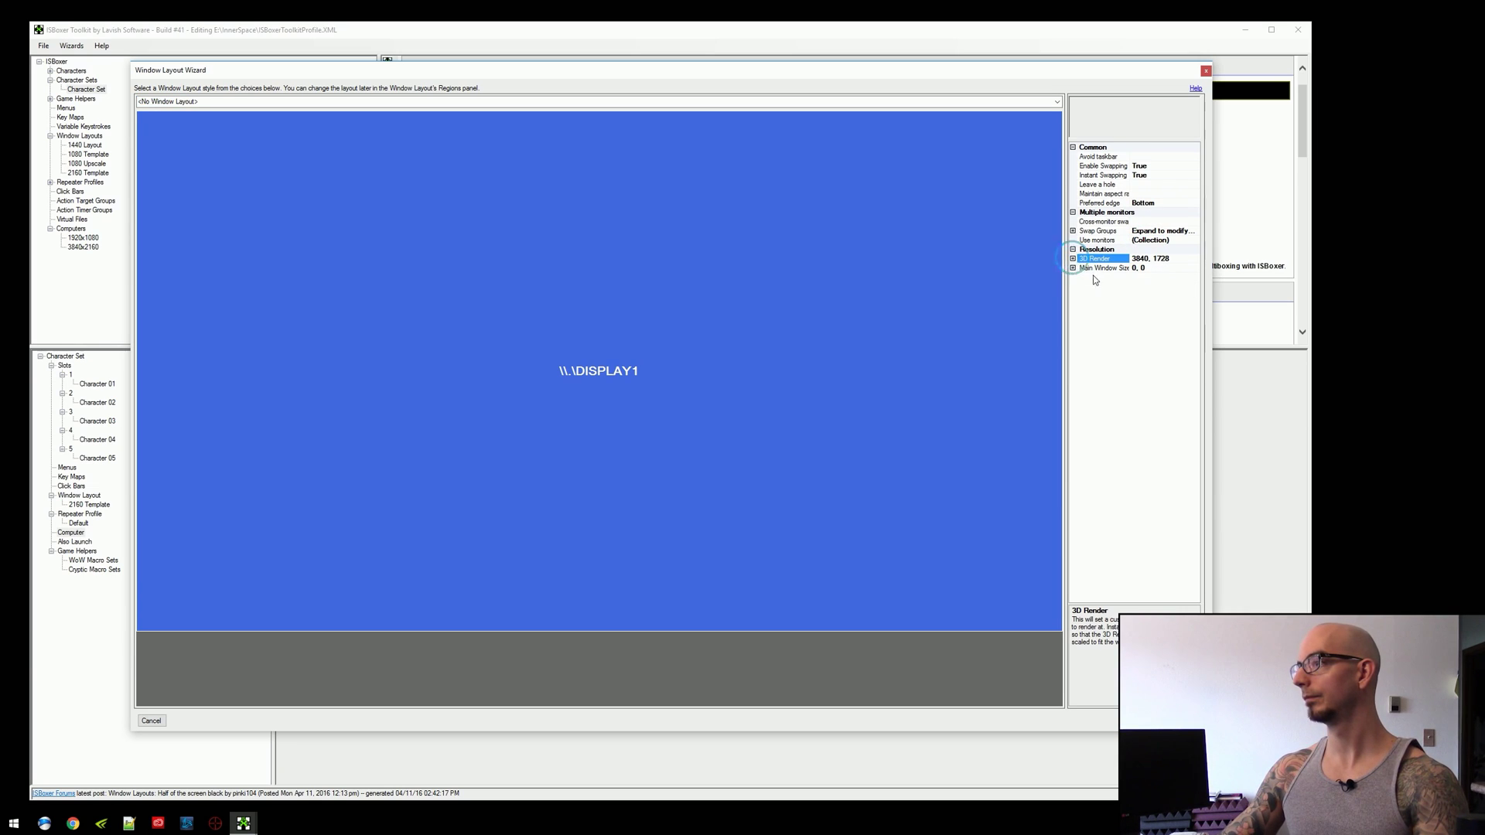
Choose the single monitor layout on \\.\DISPLAY1 (Swapping), name it 2160 Downsample, and finish the wizard
click(898, 102)
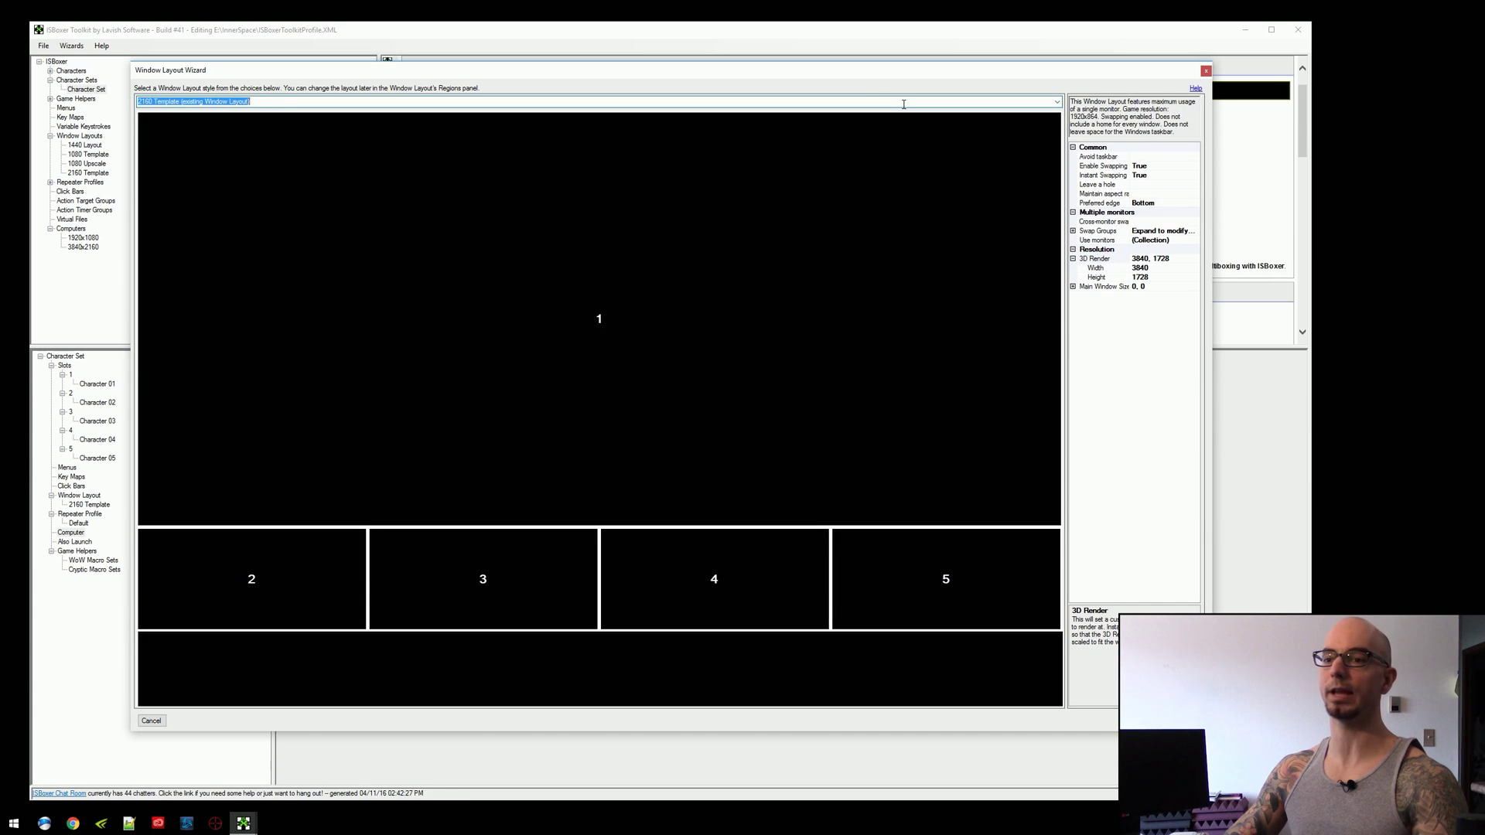
scroll(904, 105, down, 4)
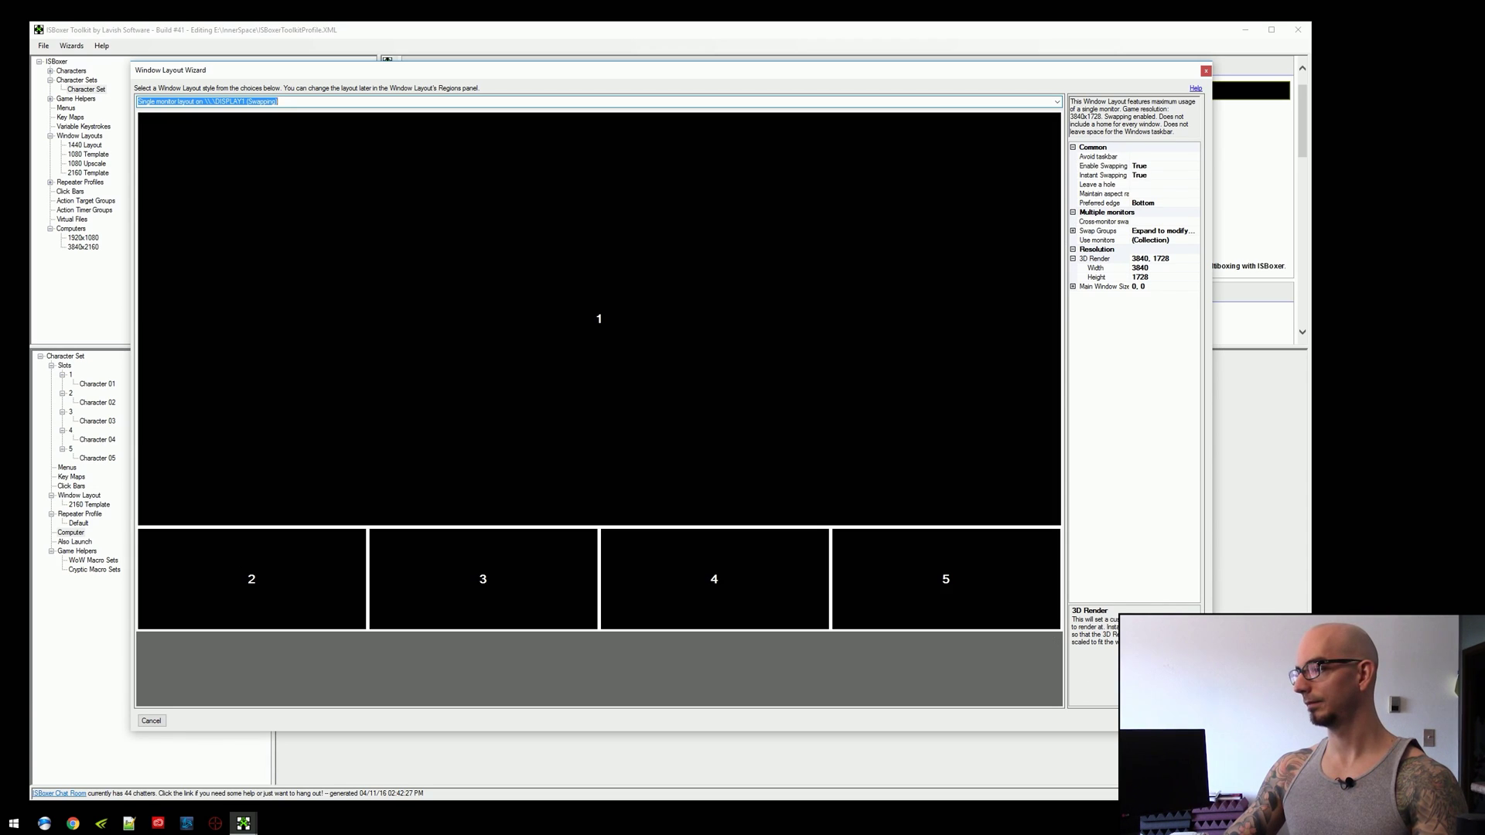
click(751, 521)
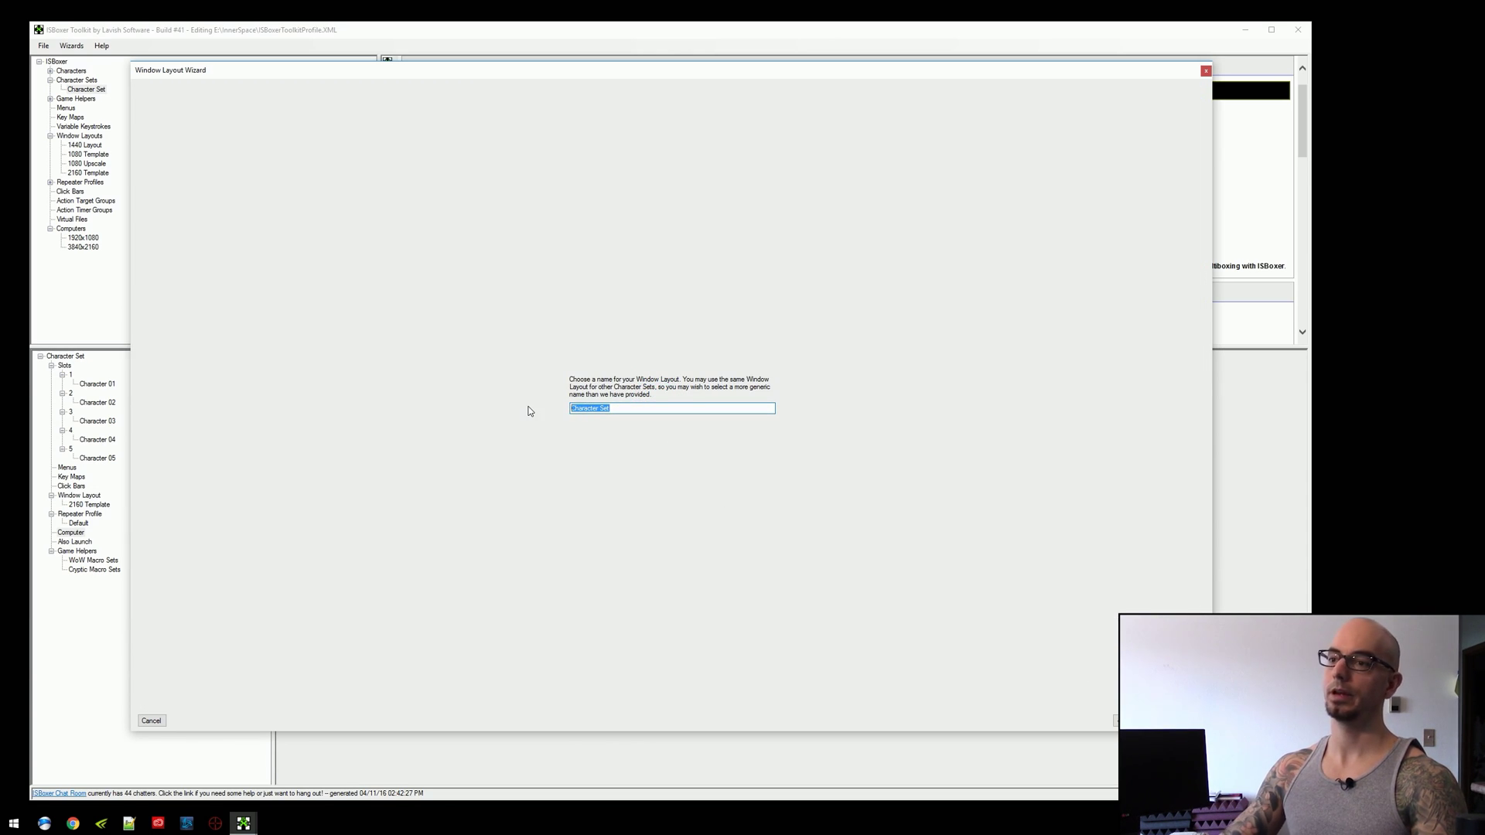
text(2160 Dow)
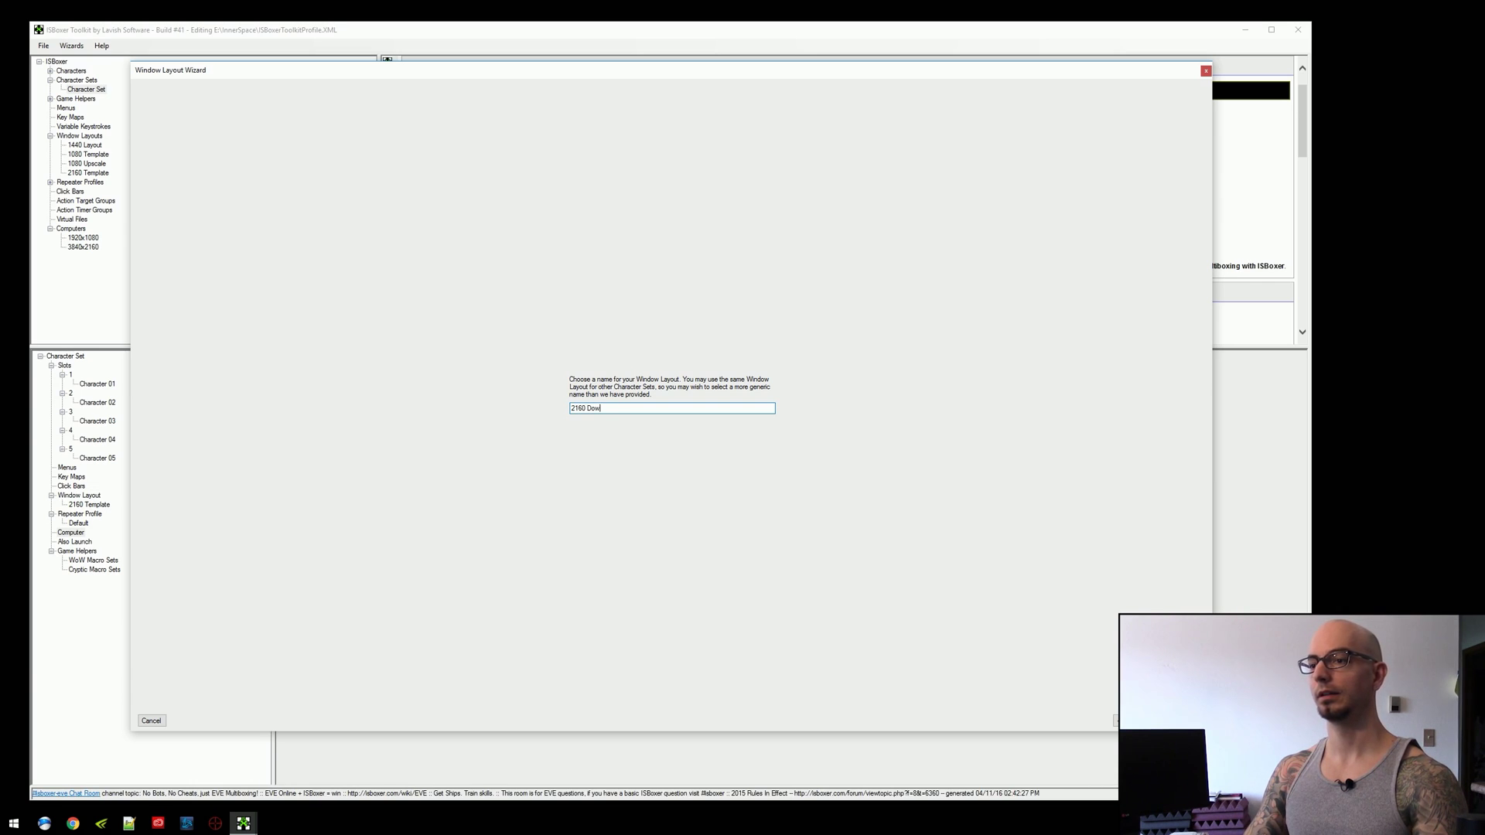
text(nsample)
key(Return)
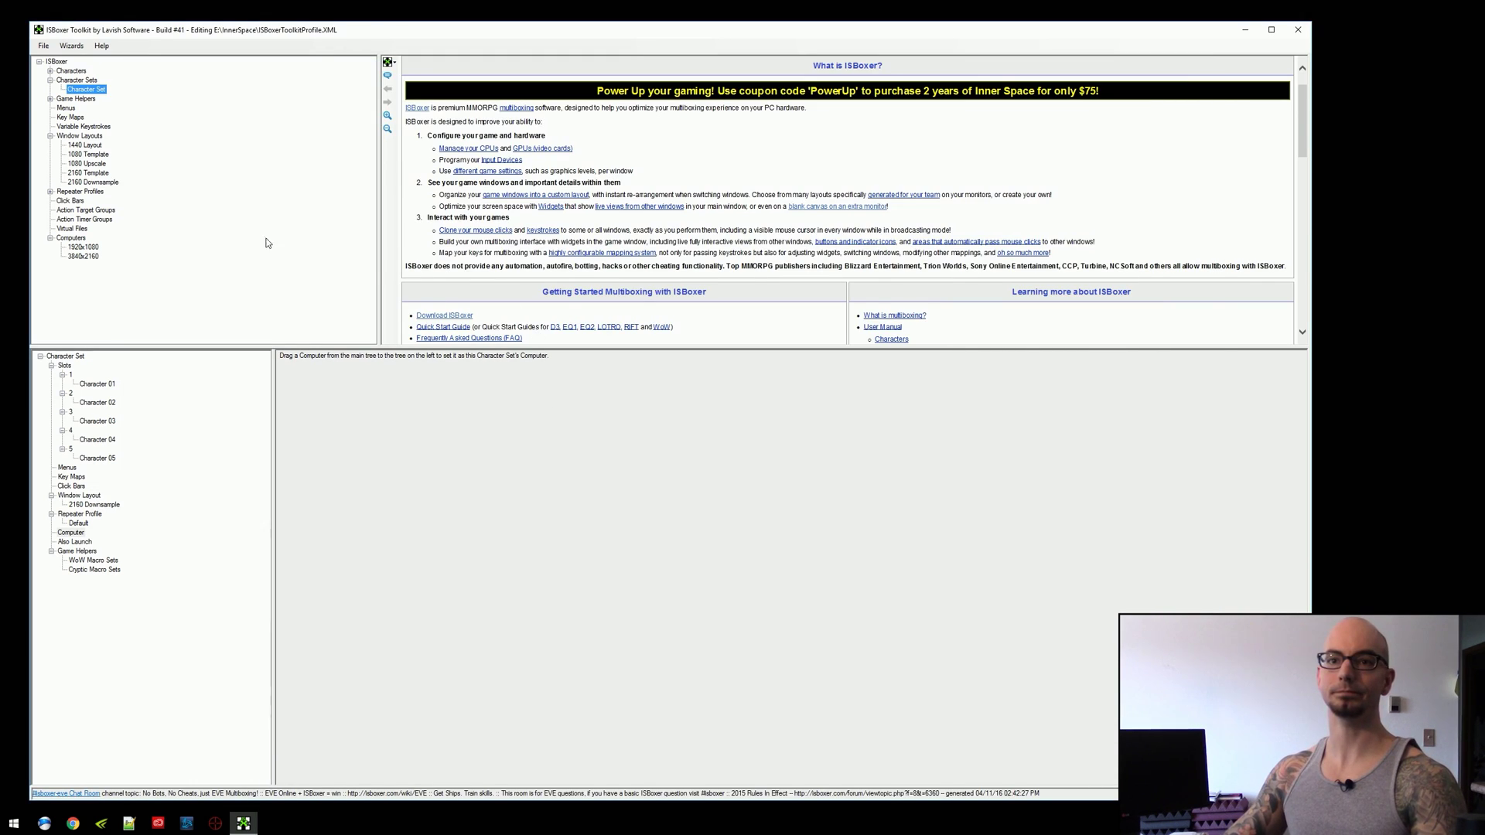
Open the regions of the 2160 Downsample layout and compare the sizes of Region 6 and Region 1
click(94, 183)
click(69, 366)
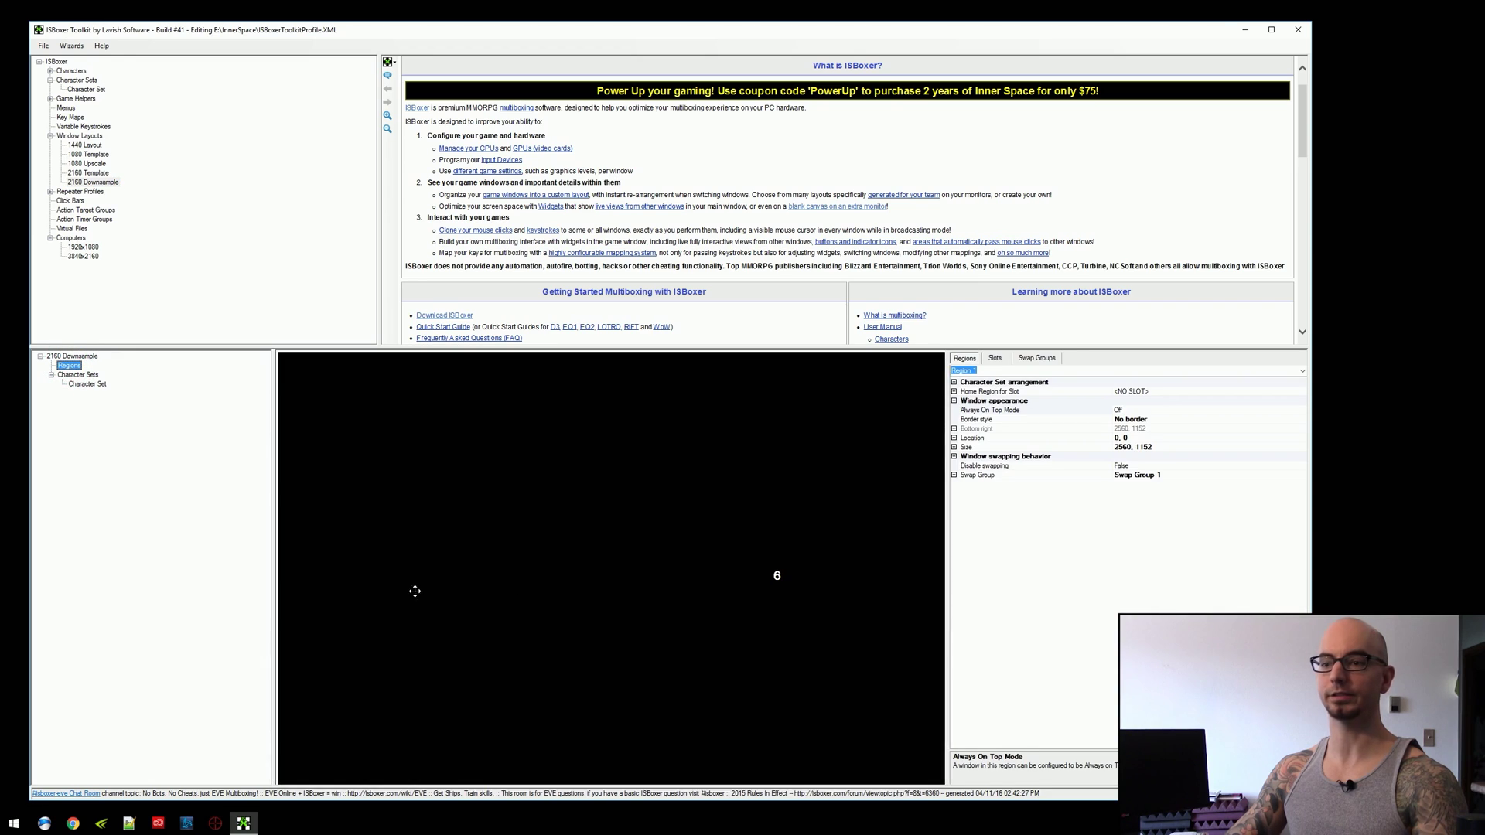
click(688, 526)
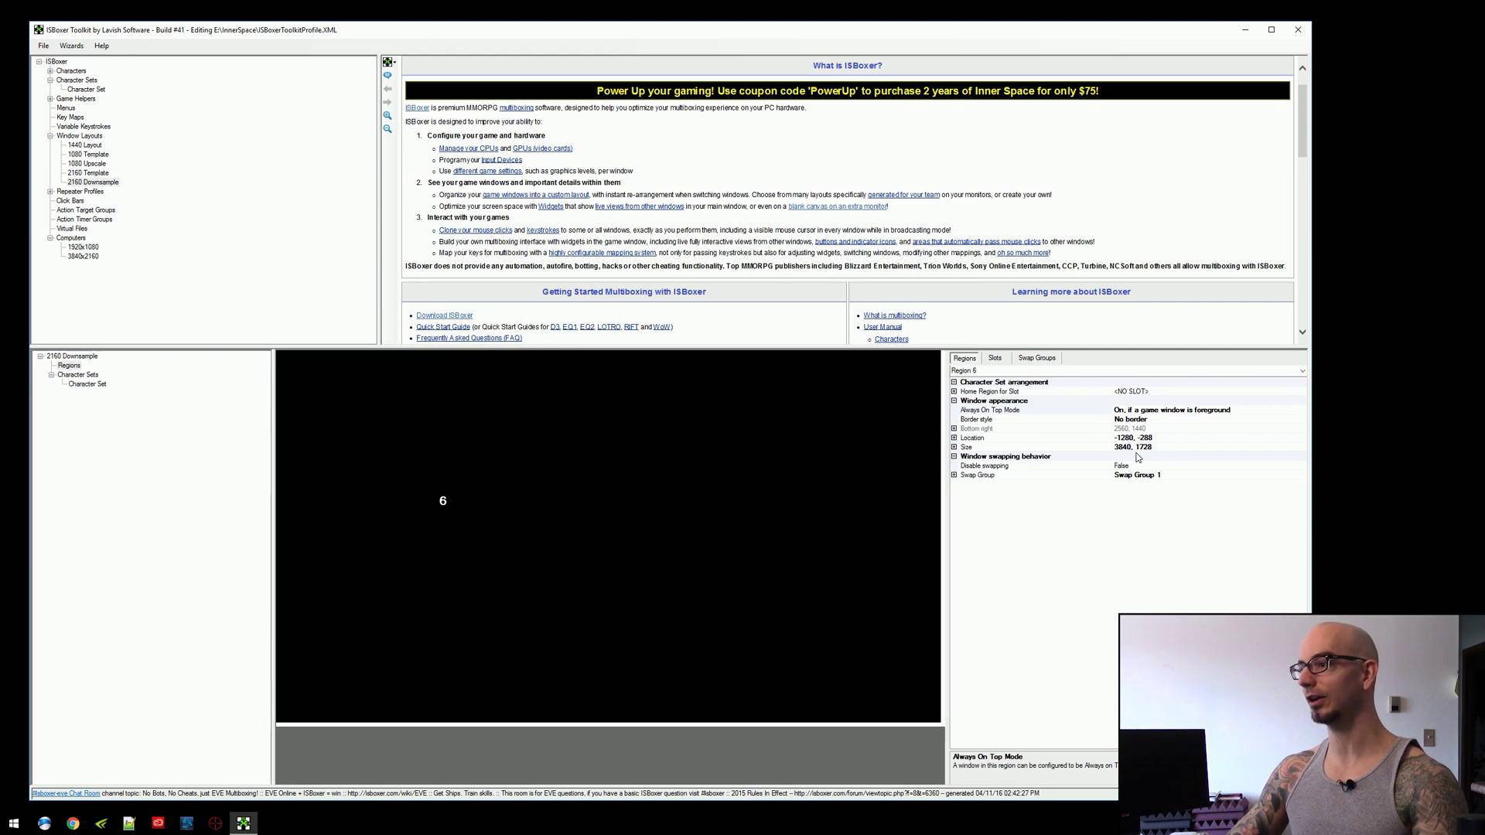
click(1093, 446)
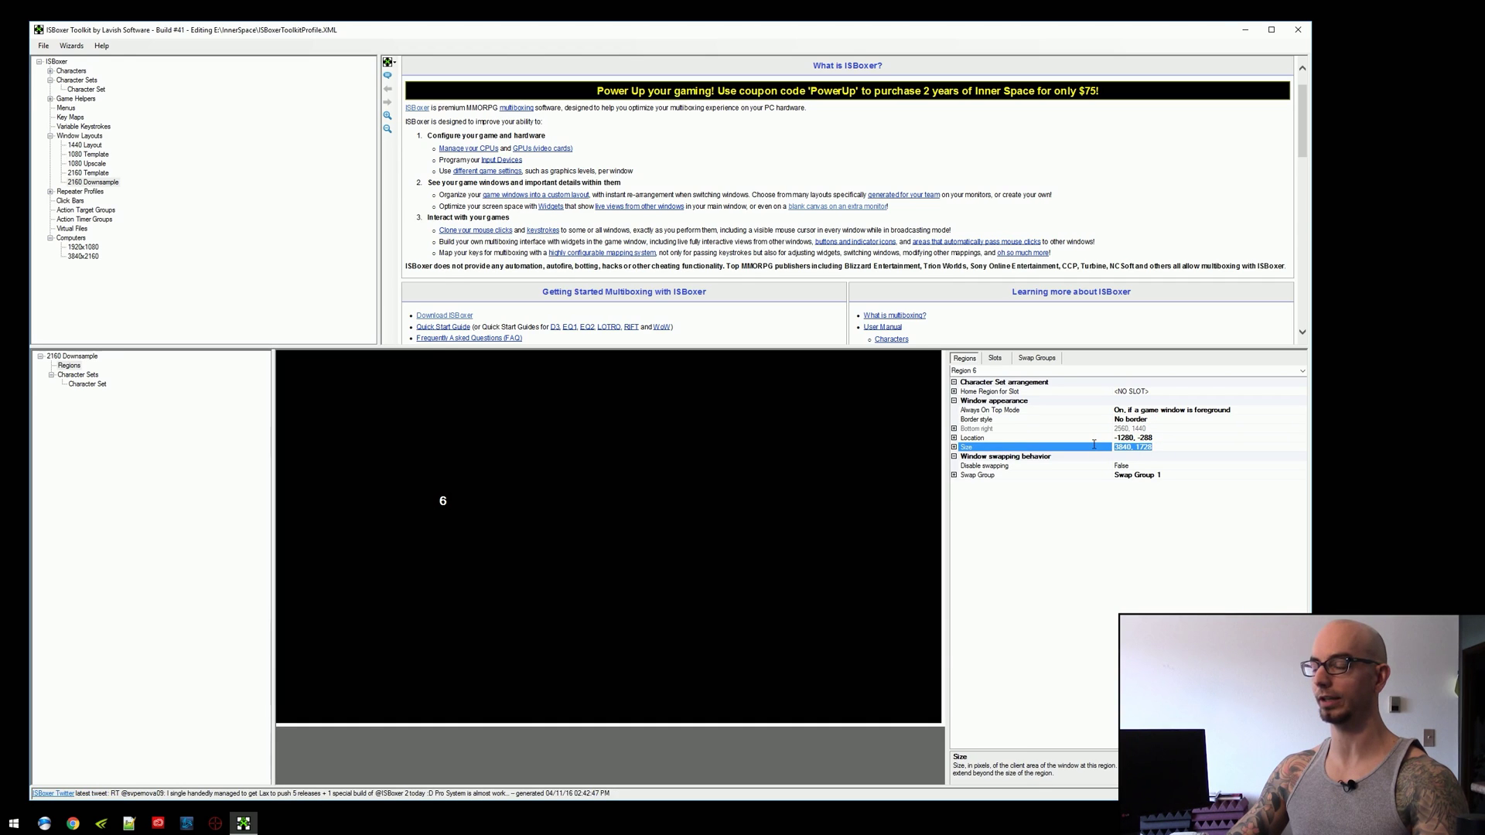
click(1001, 372)
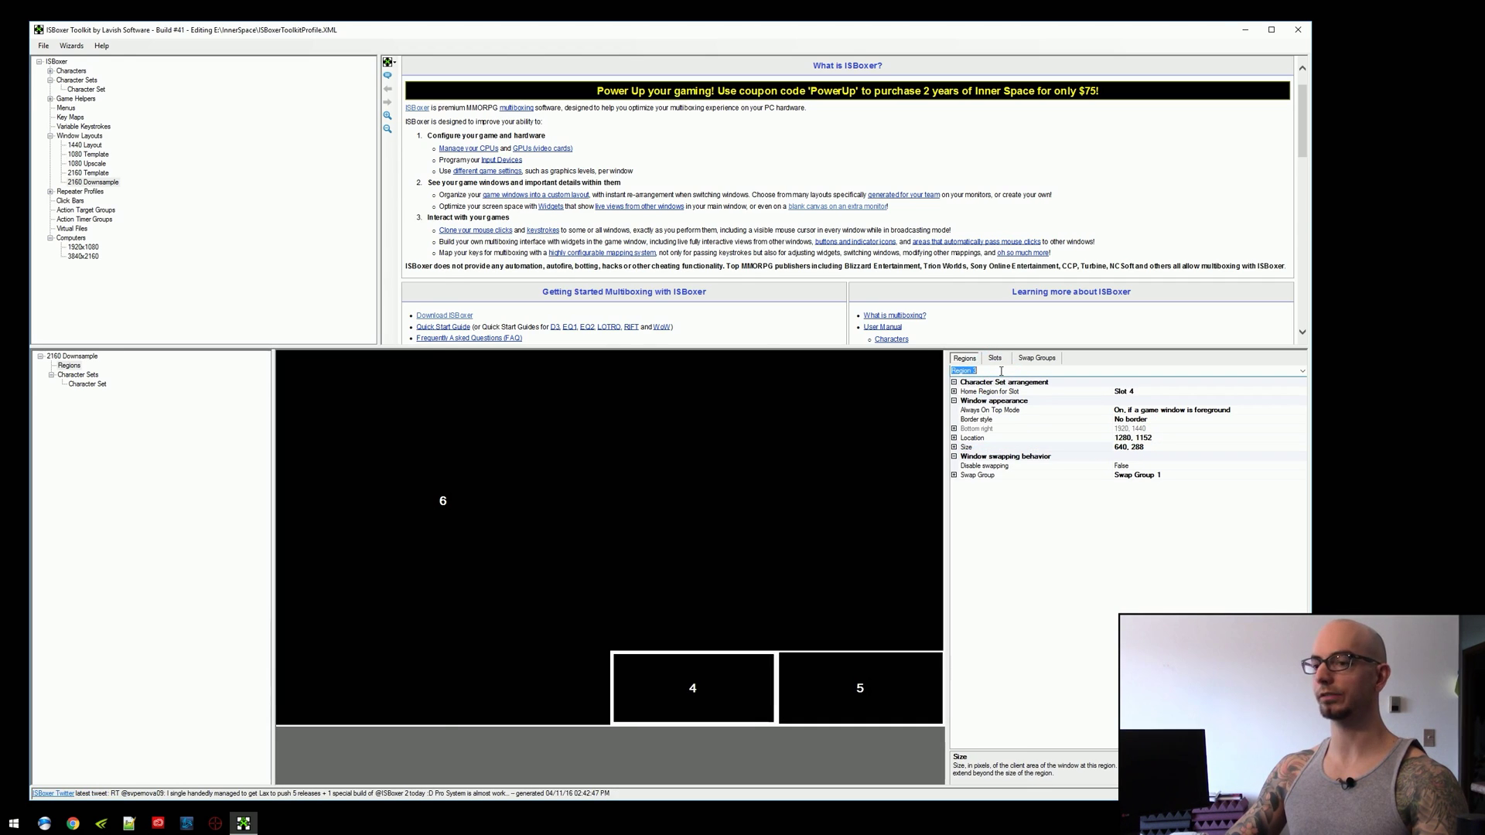
click(526, 687)
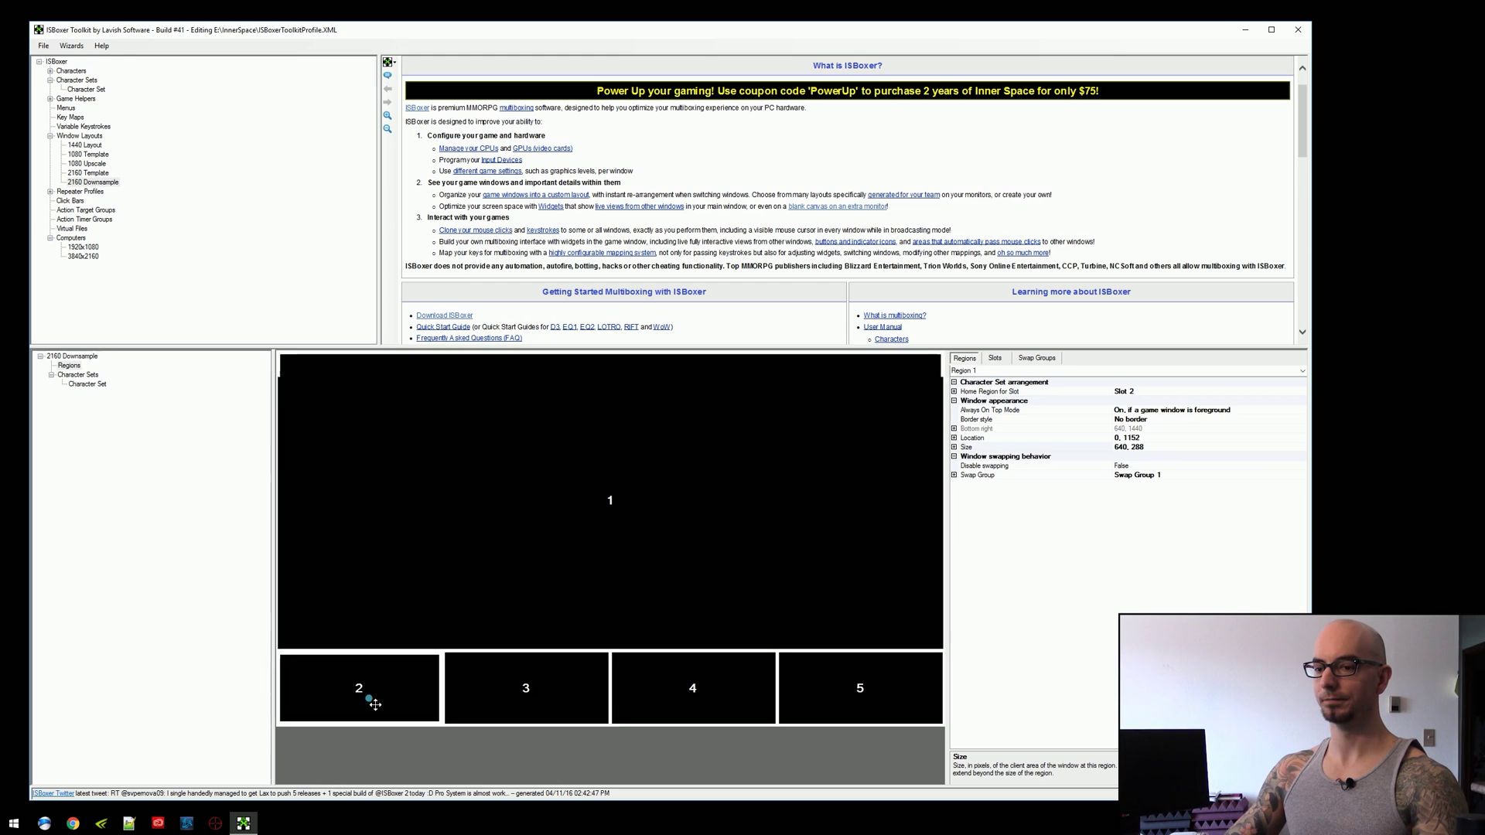
click(796, 520)
click(1111, 447)
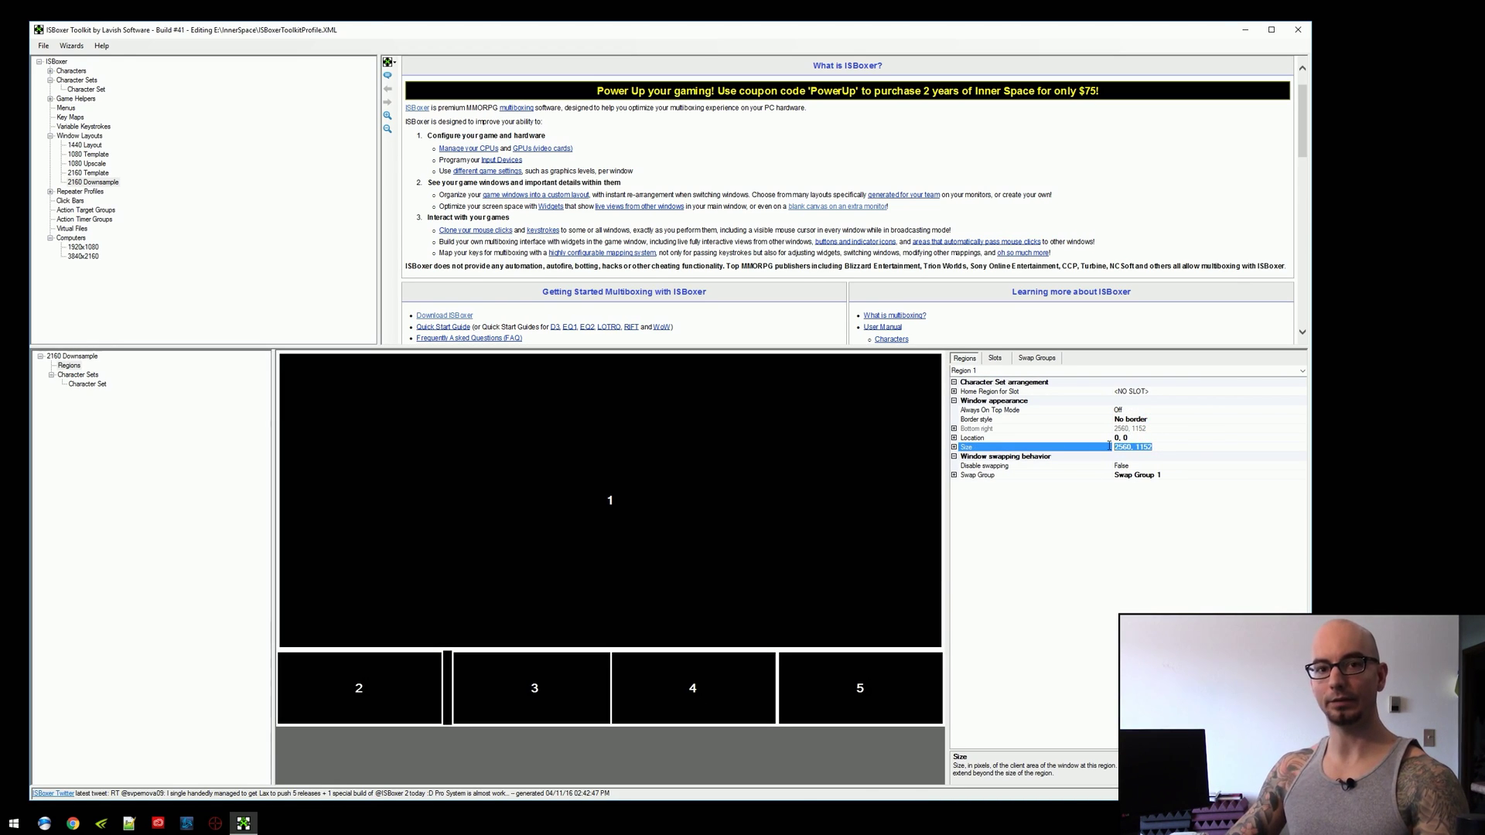
Recheck Region 6's size and review the active and reset regions of Swap Group 1
click(1011, 371)
scroll(1013, 371, down, 5)
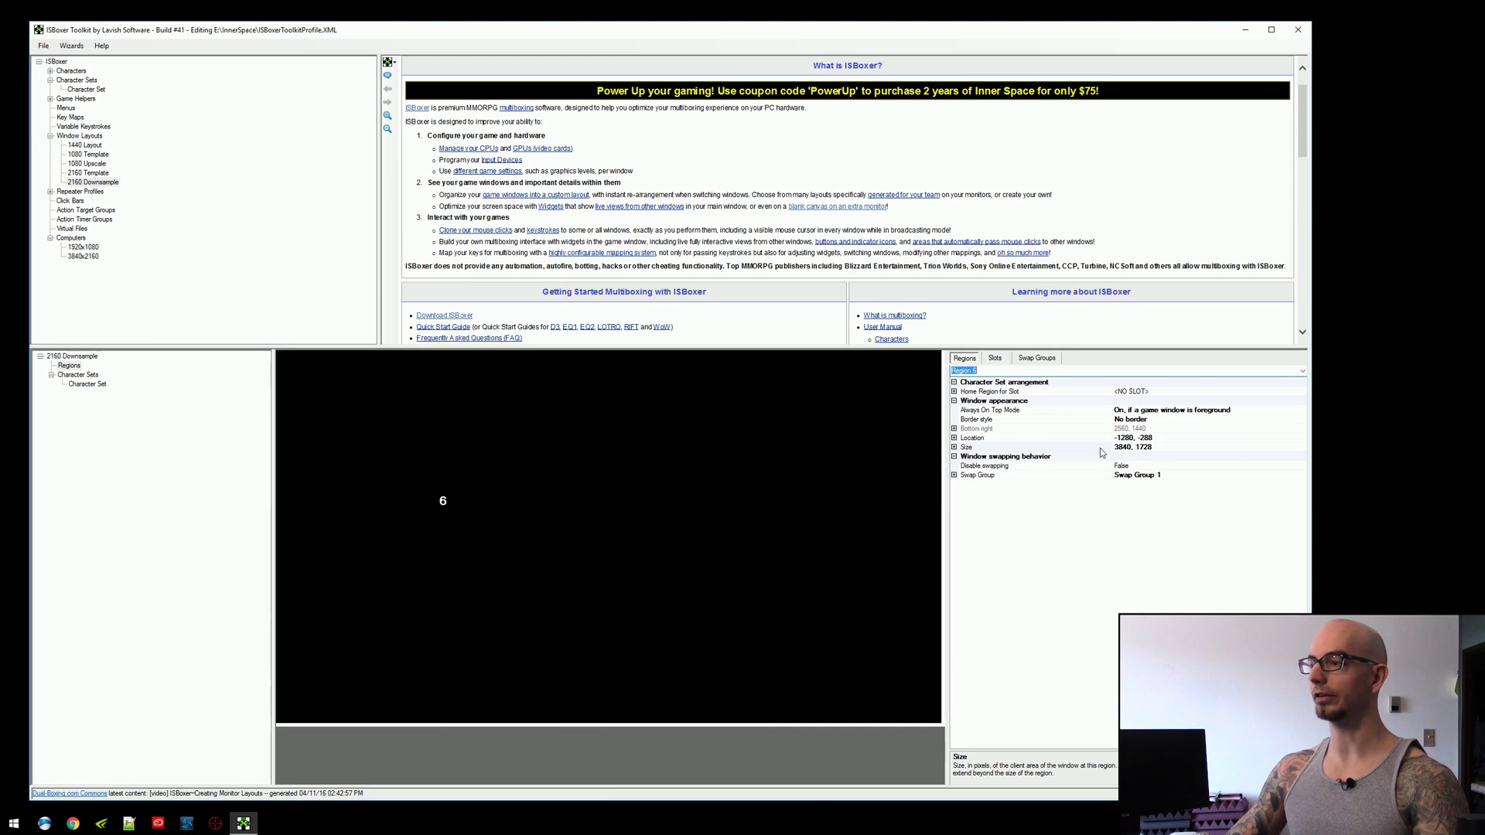
click(1164, 448)
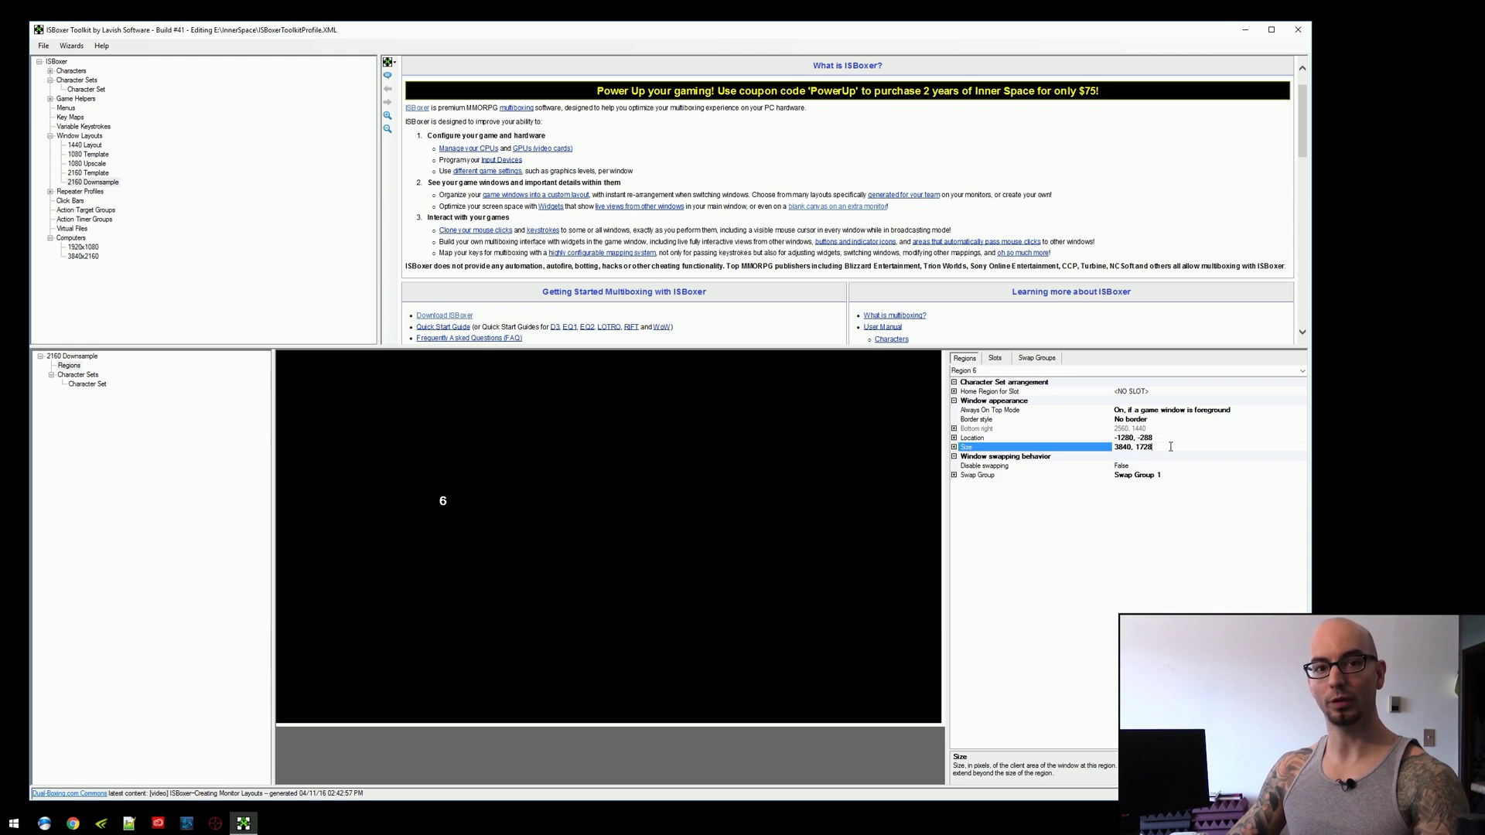
click(1036, 358)
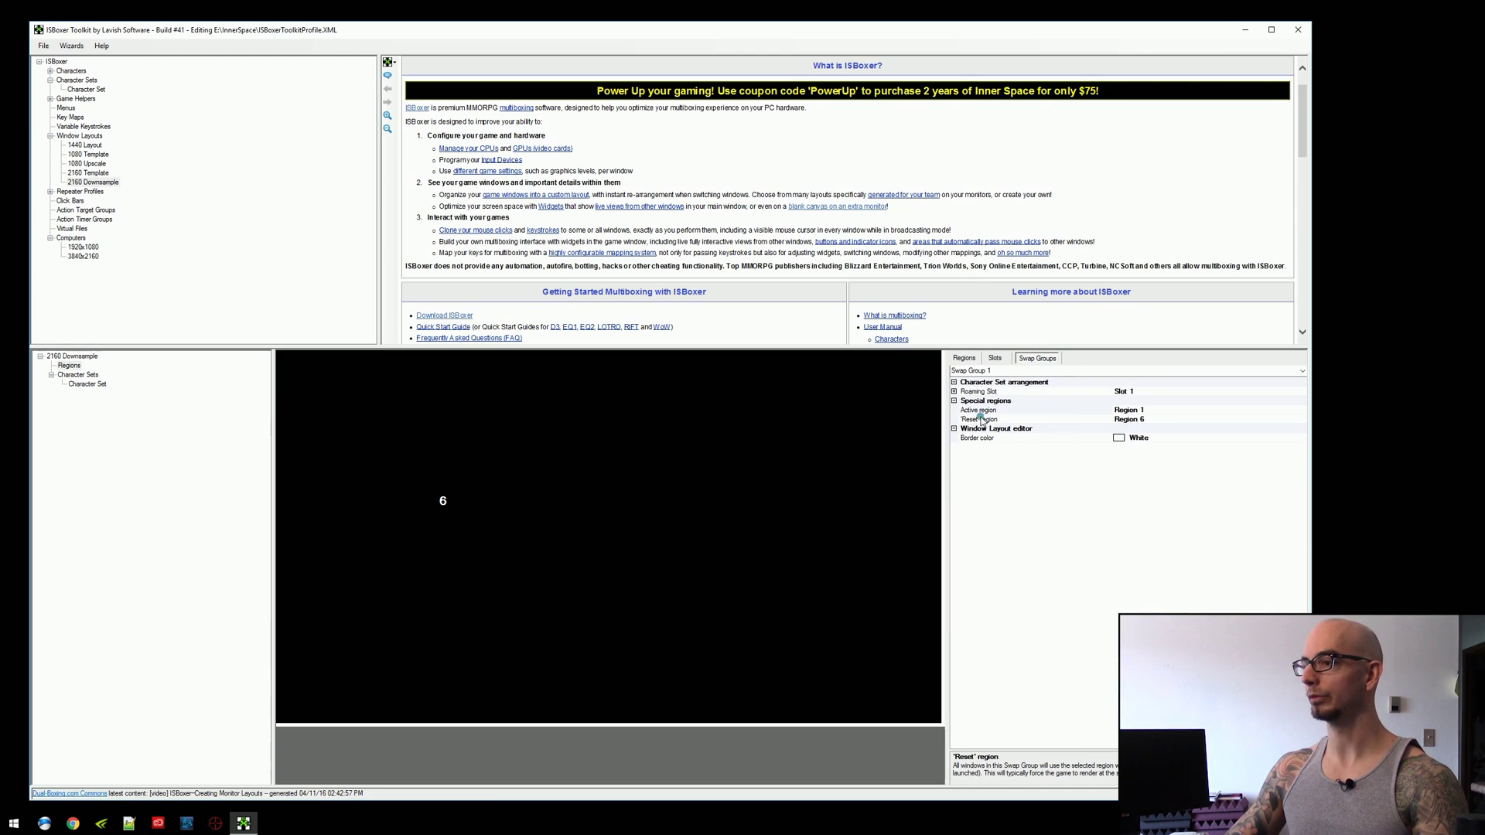
Check the reset region of Swap Group 1 and the size of Region 6 in the 2160 Downsample layout
click(1145, 419)
click(839, 441)
click(1115, 447)
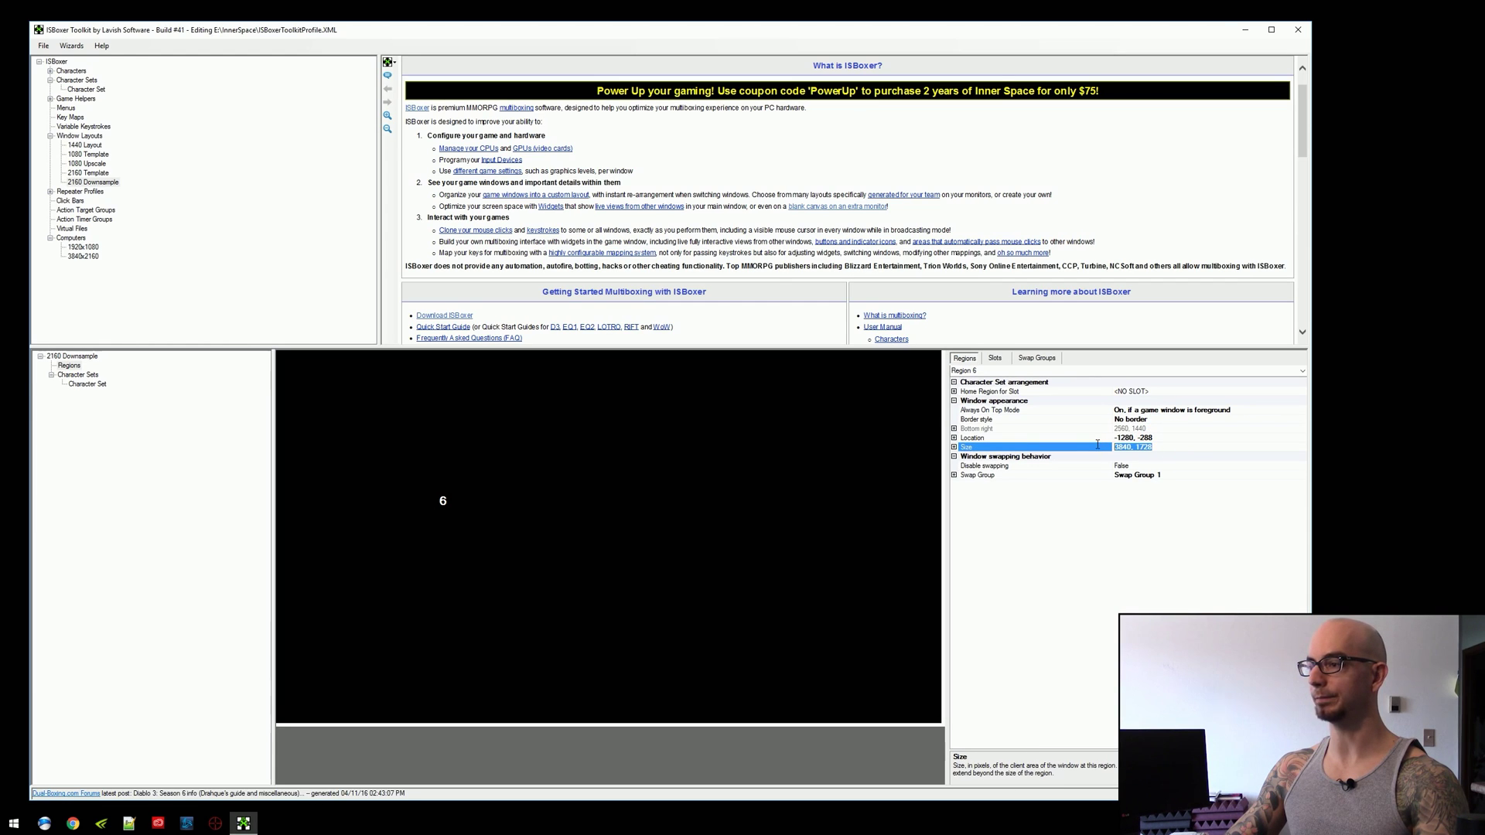
Export the configuration to Inner Space, dismiss the confirmation, and minimize the ISBoxer Toolkit window
key(ctrl+s)
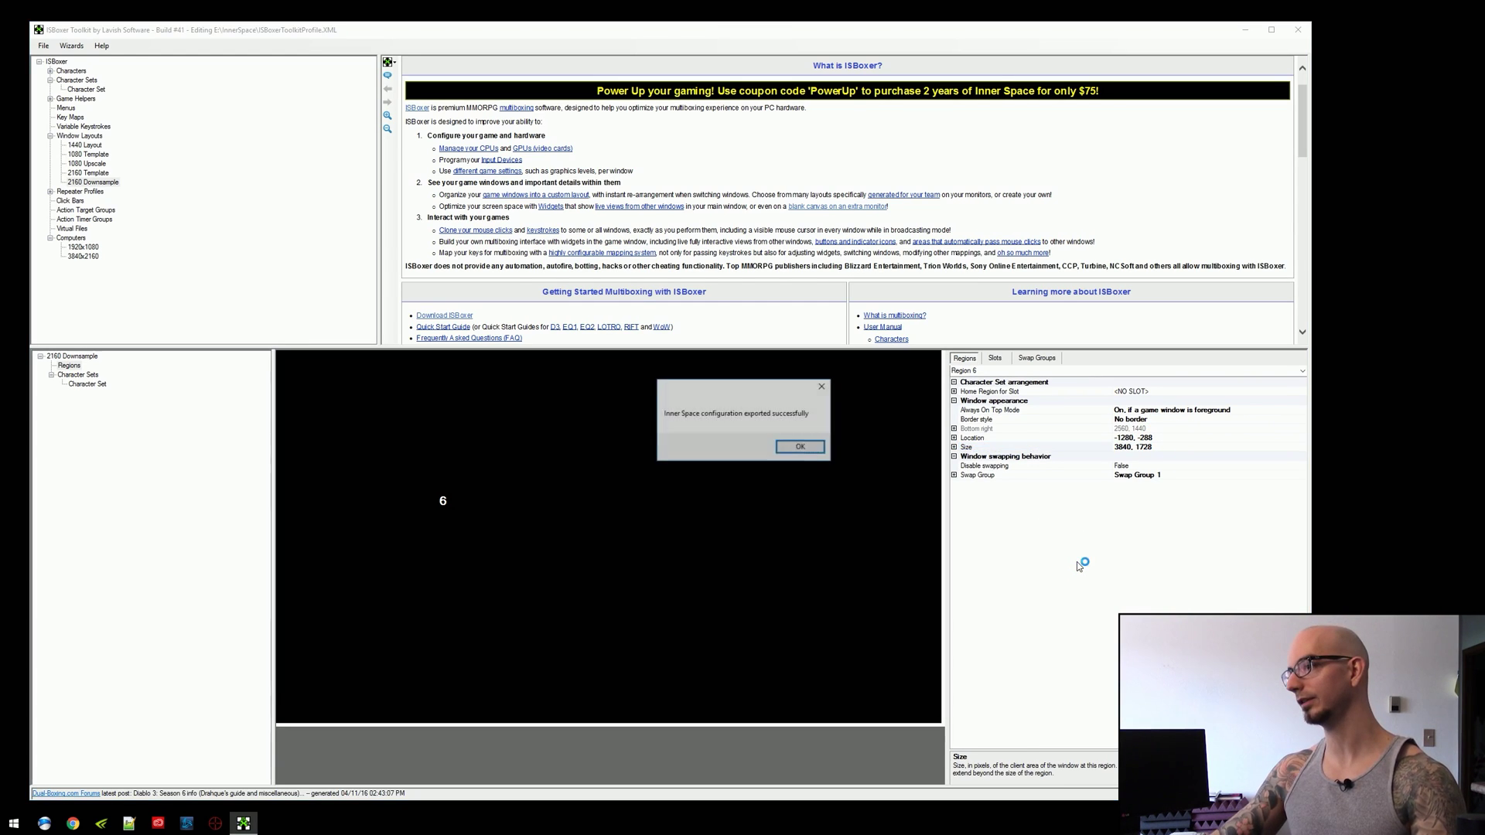
key(Return)
click(1246, 29)
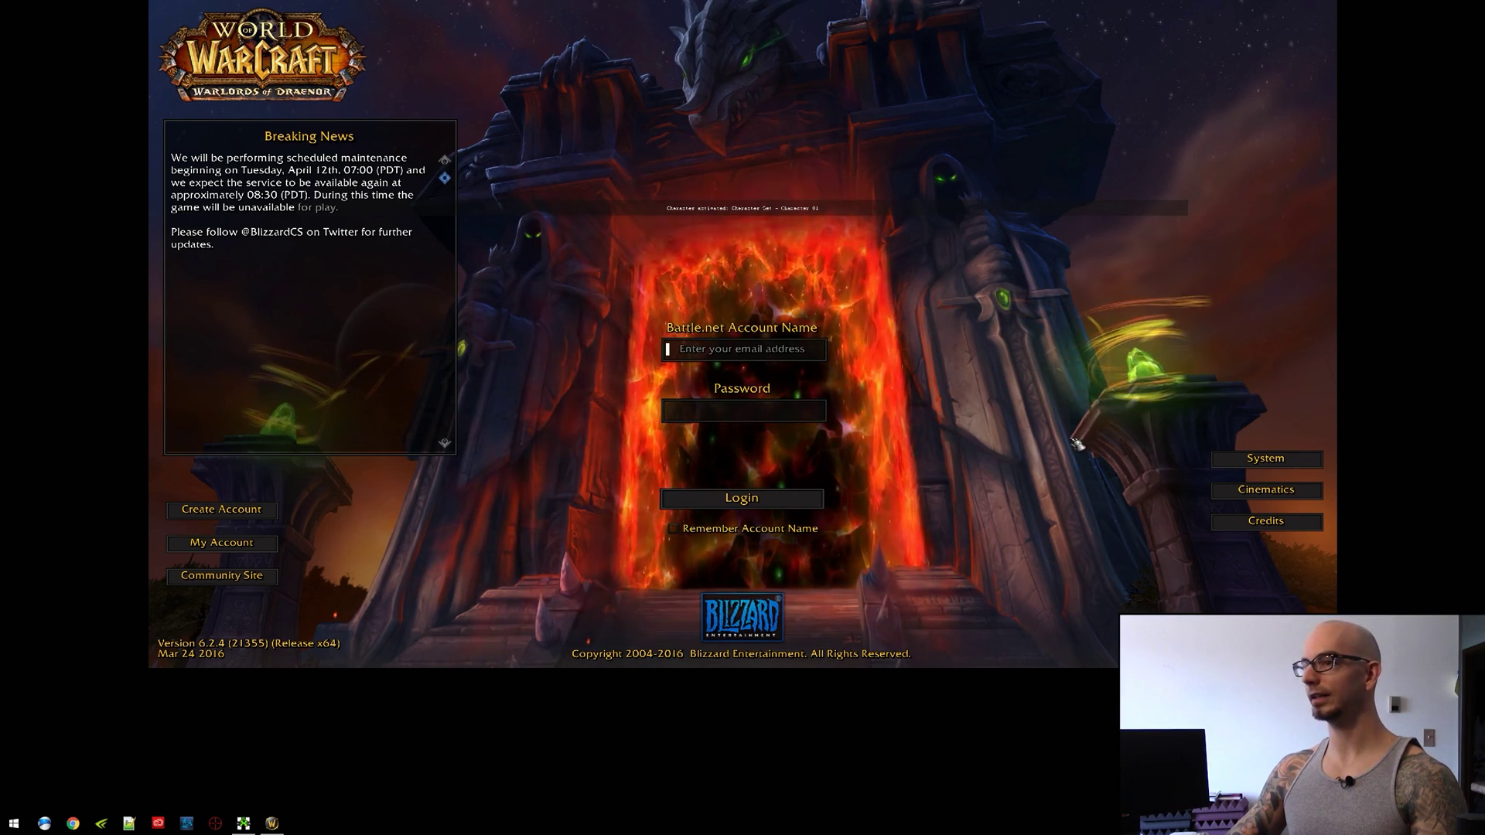
In World of Warcraft's System settings, check the Graphics resolution and the Resample Quality options under Advanced
click(1263, 460)
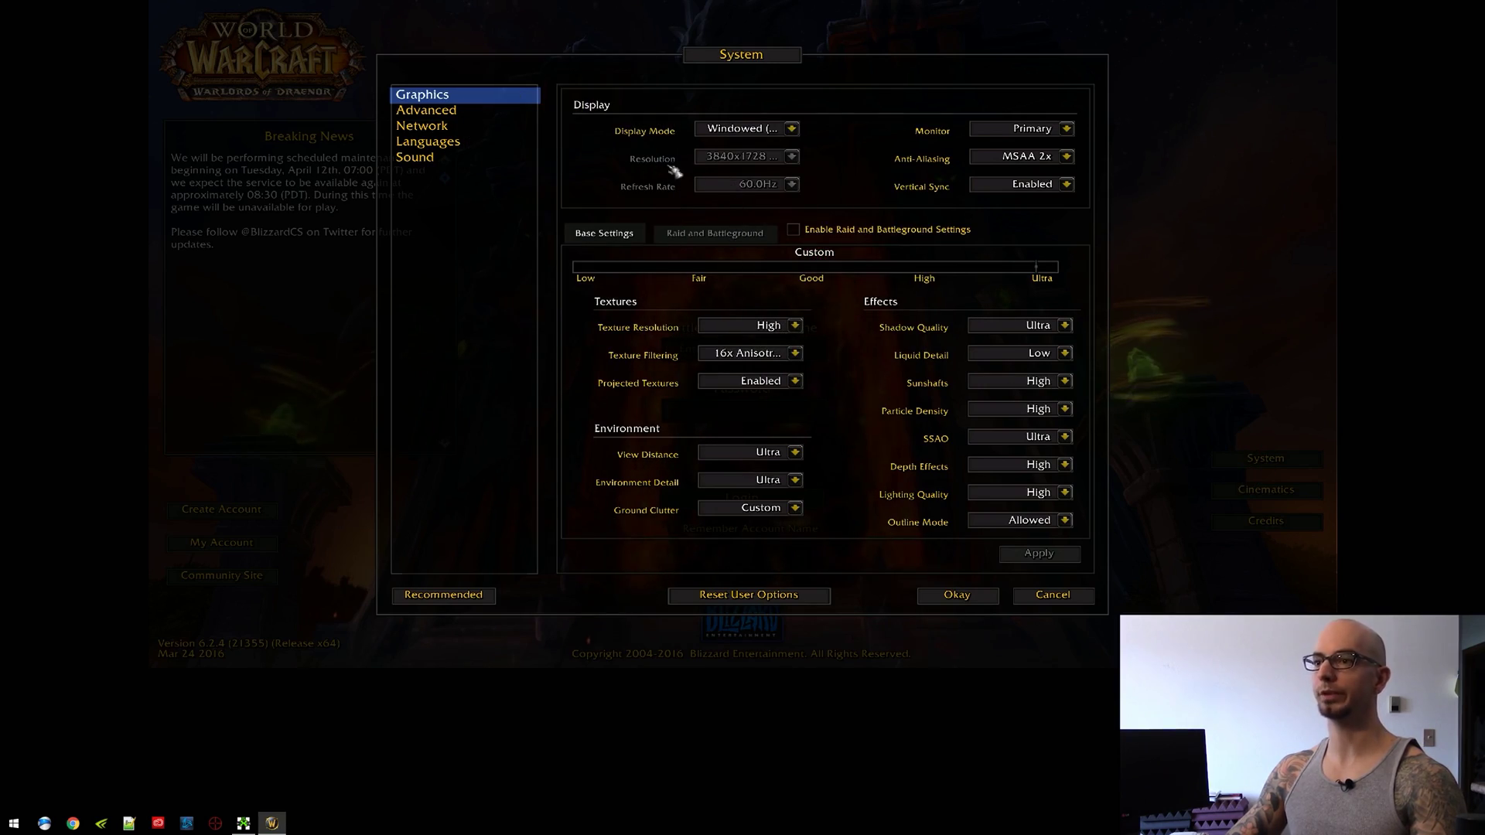
mouse_move(688, 171)
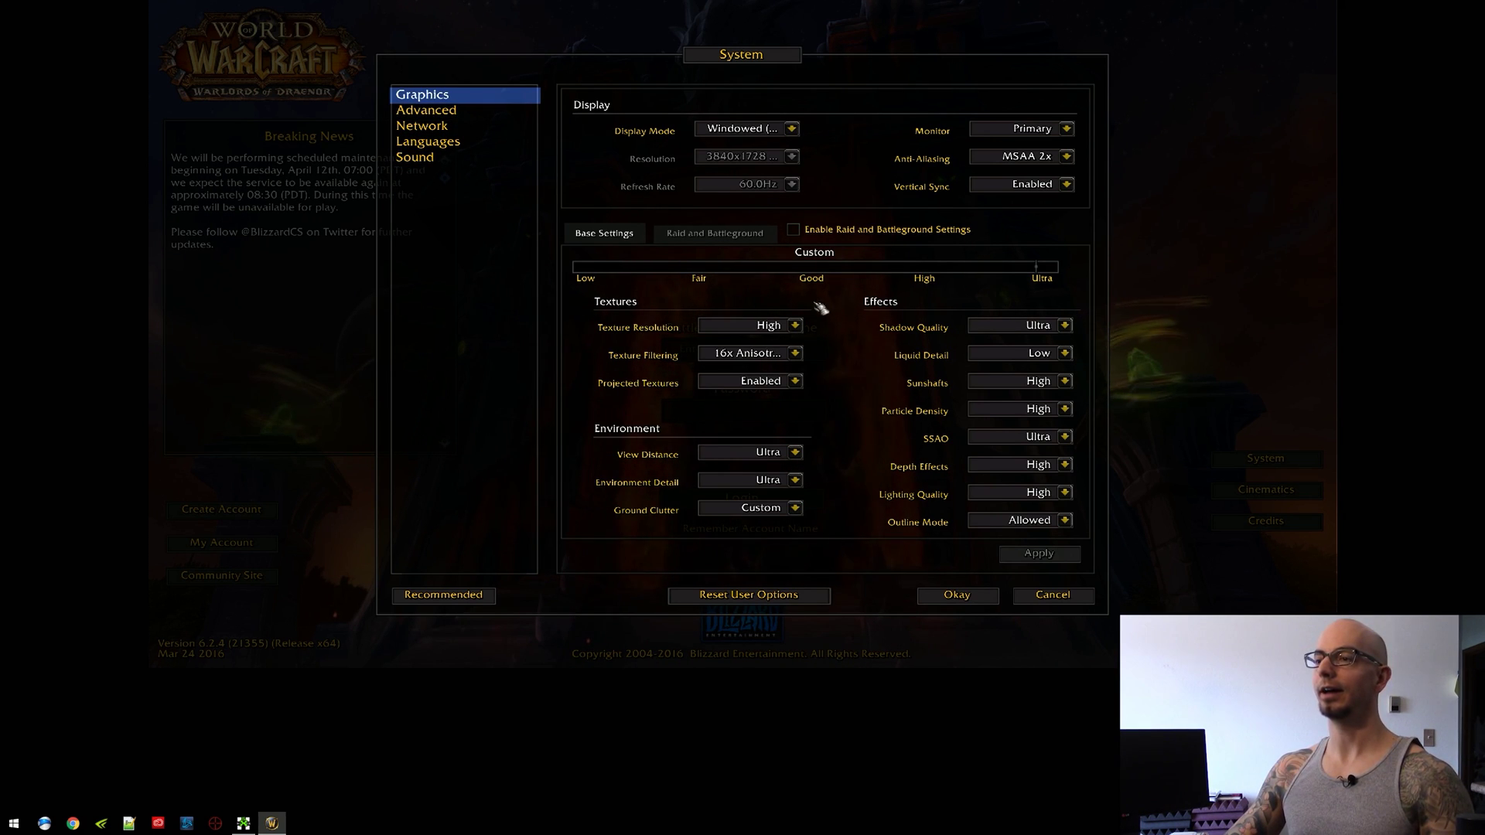
click(443, 113)
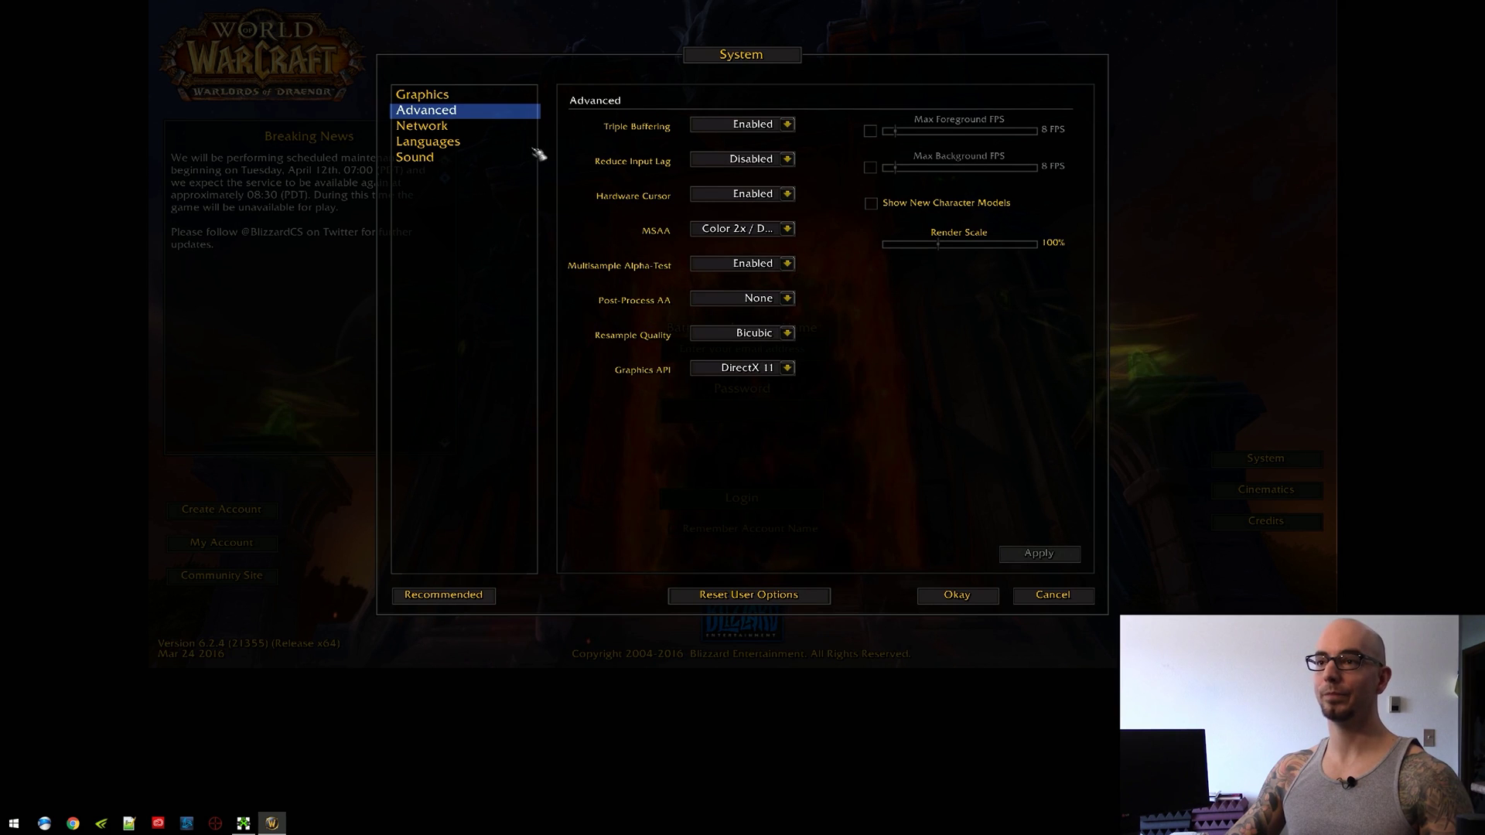
click(786, 332)
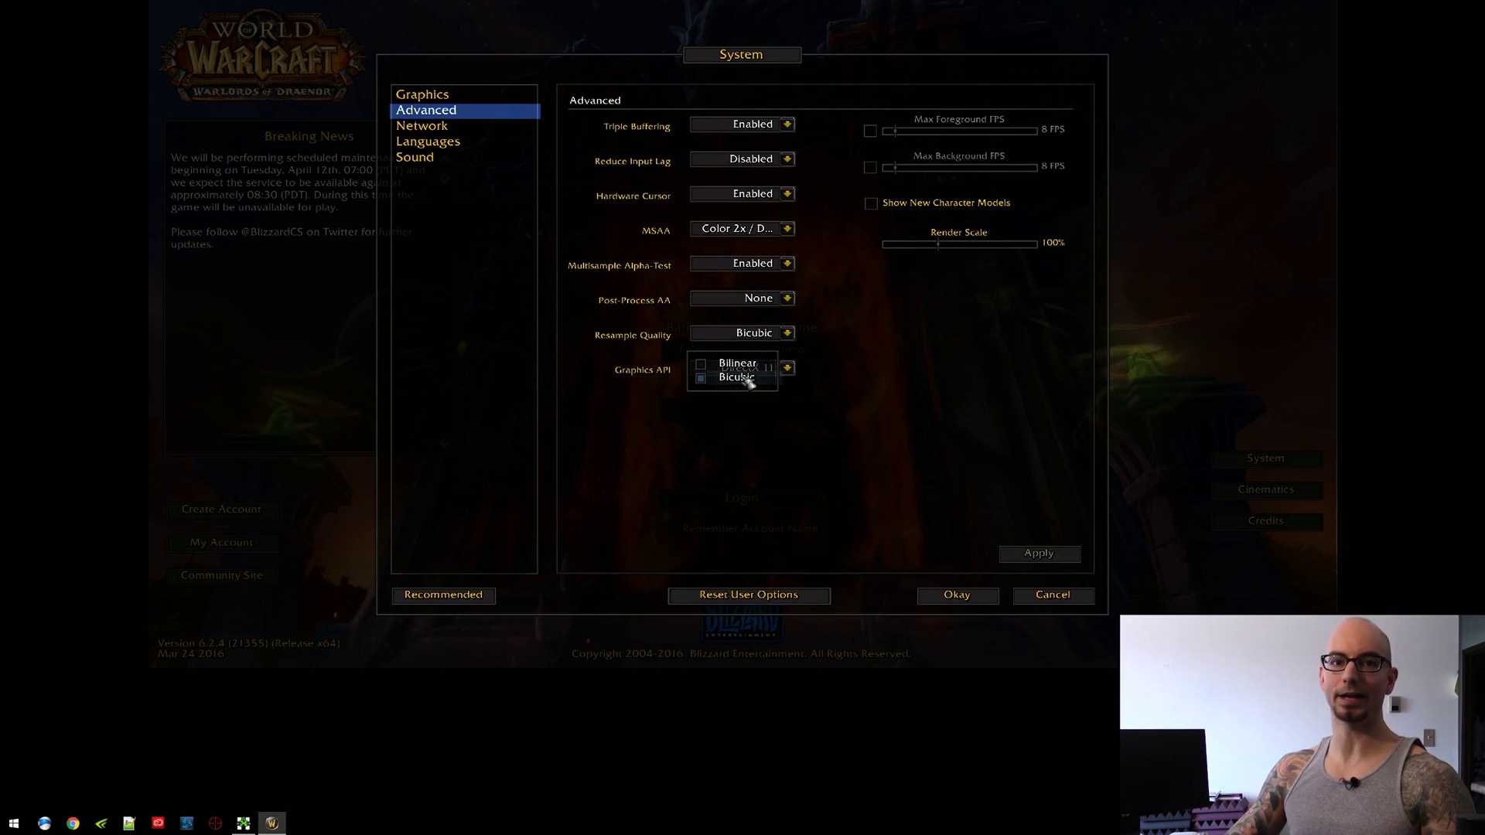
click(788, 334)
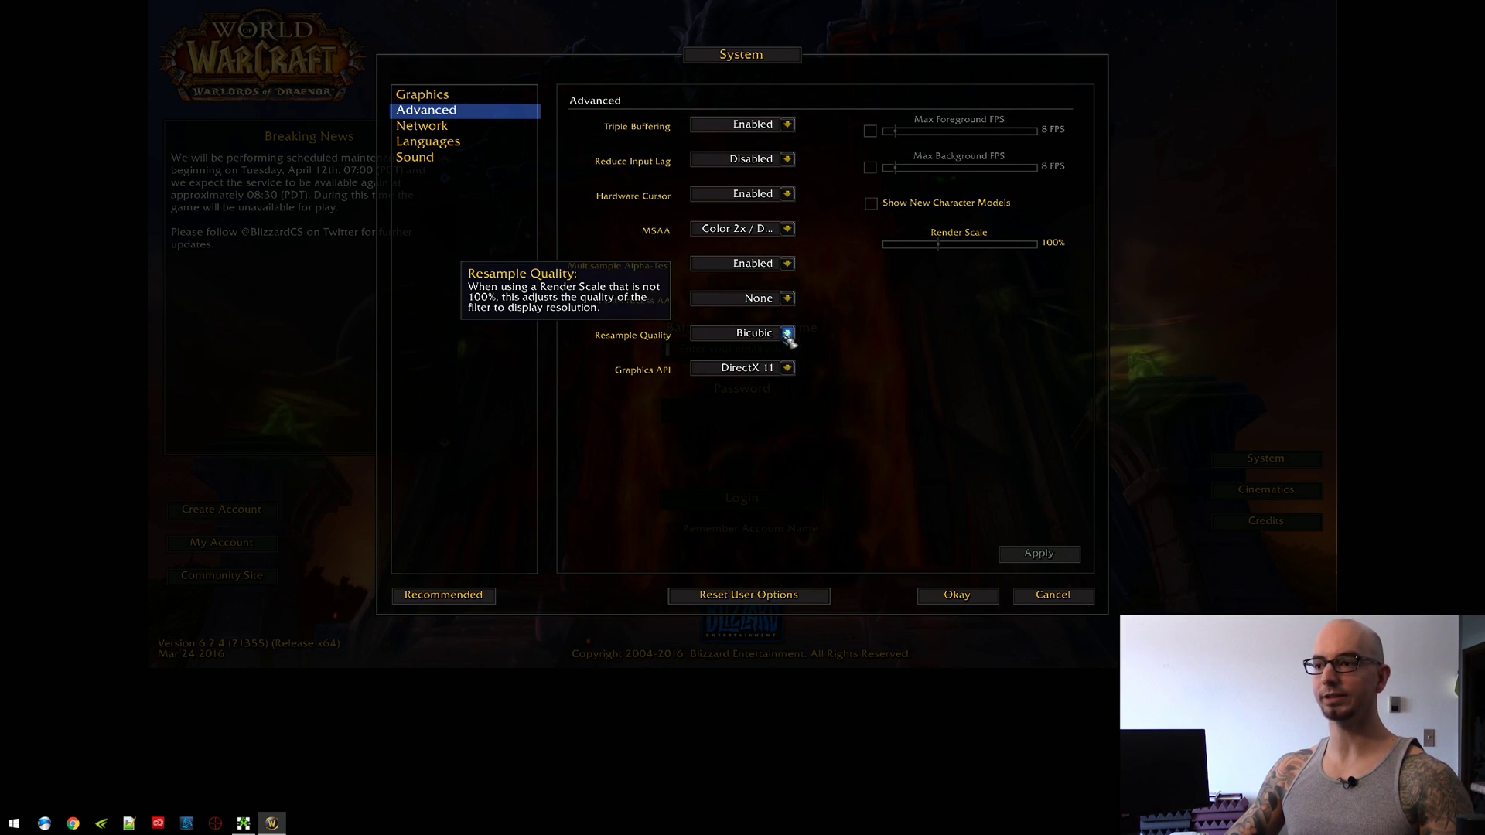
click(788, 333)
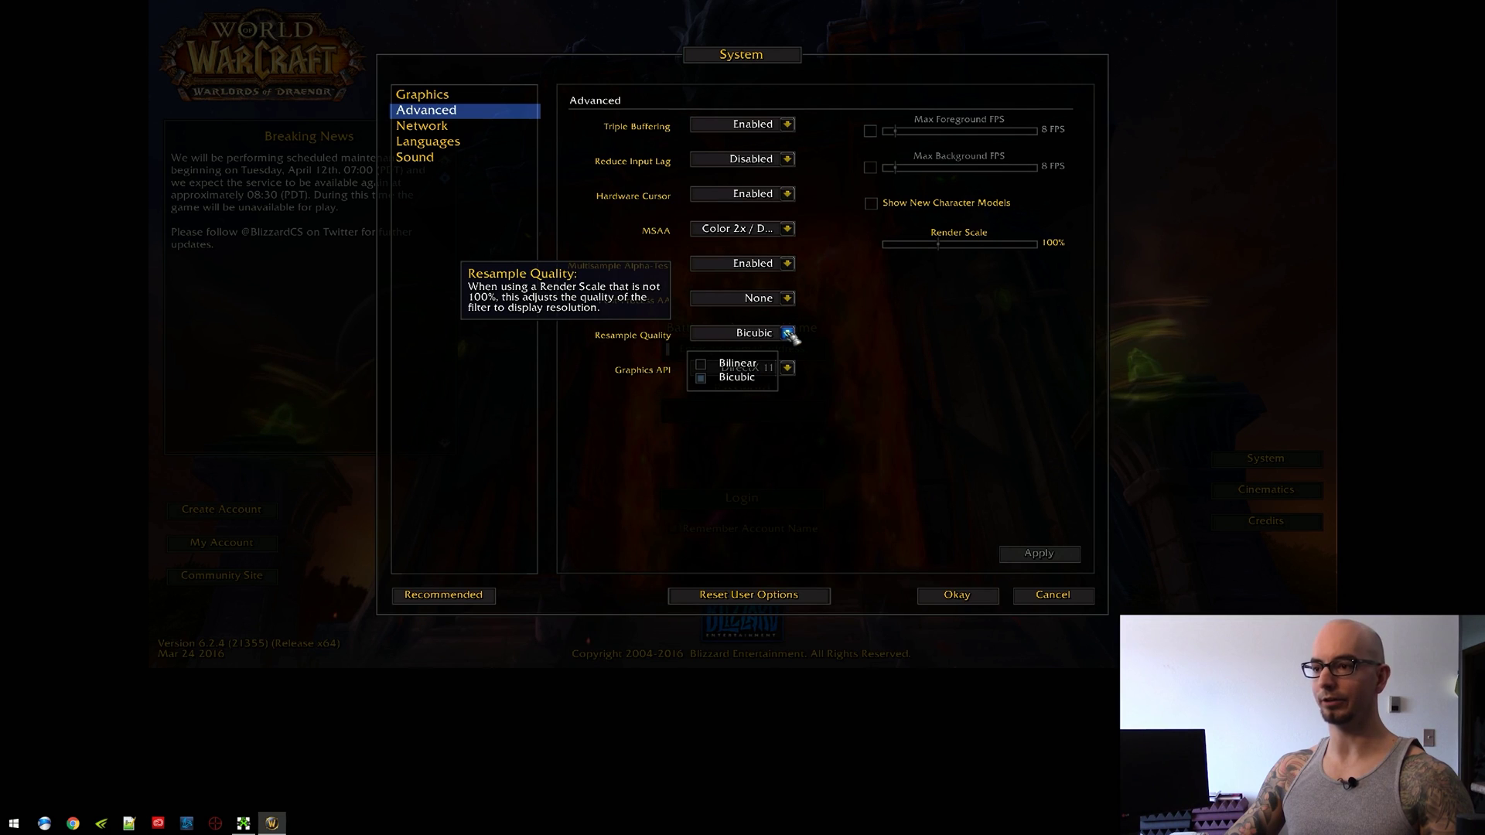
click(789, 334)
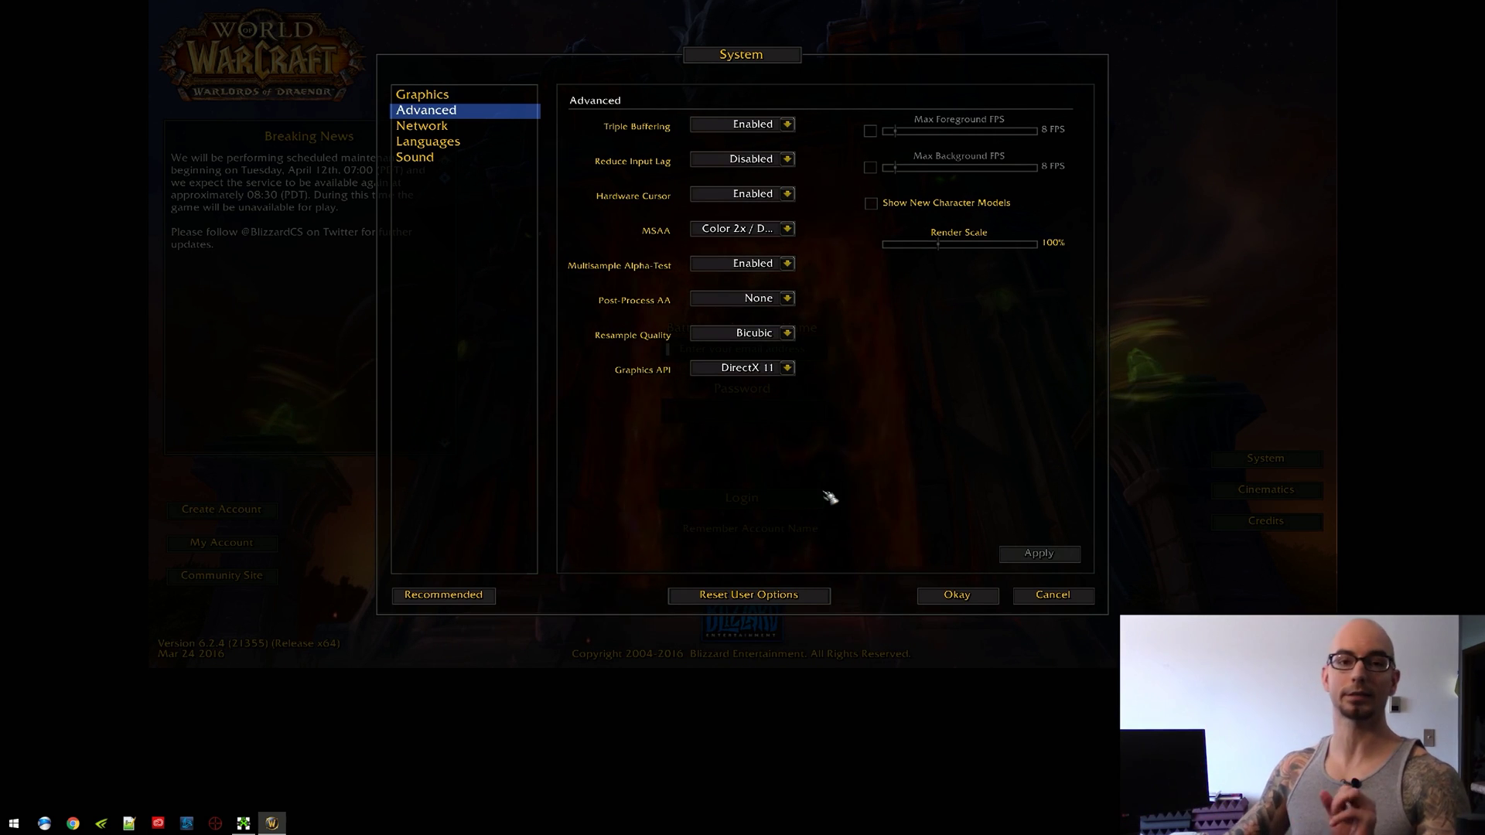
Cancel the System settings without changes and exit World of Warcraft
click(1071, 595)
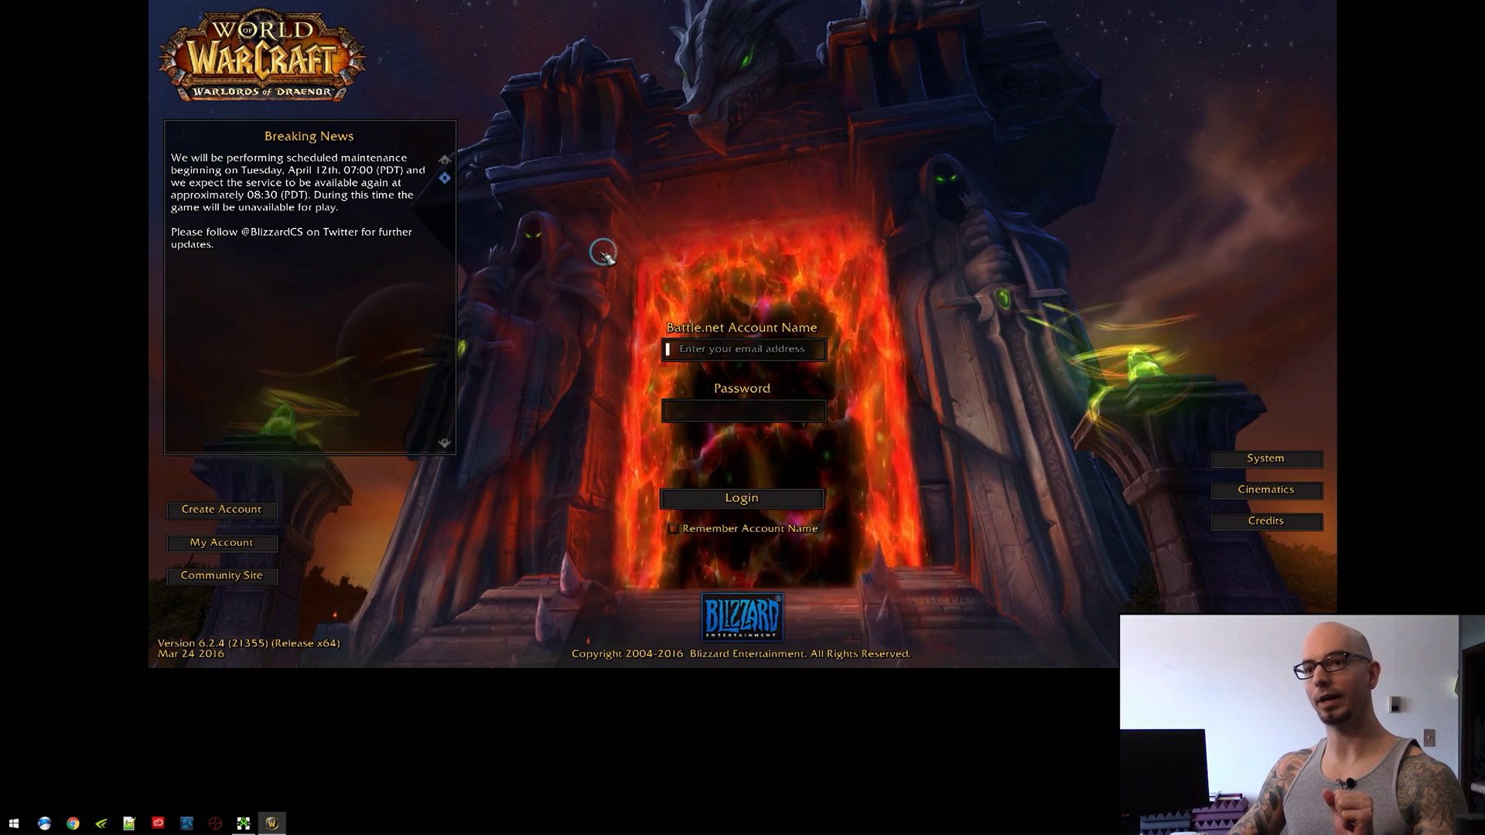
key(alt+F4)
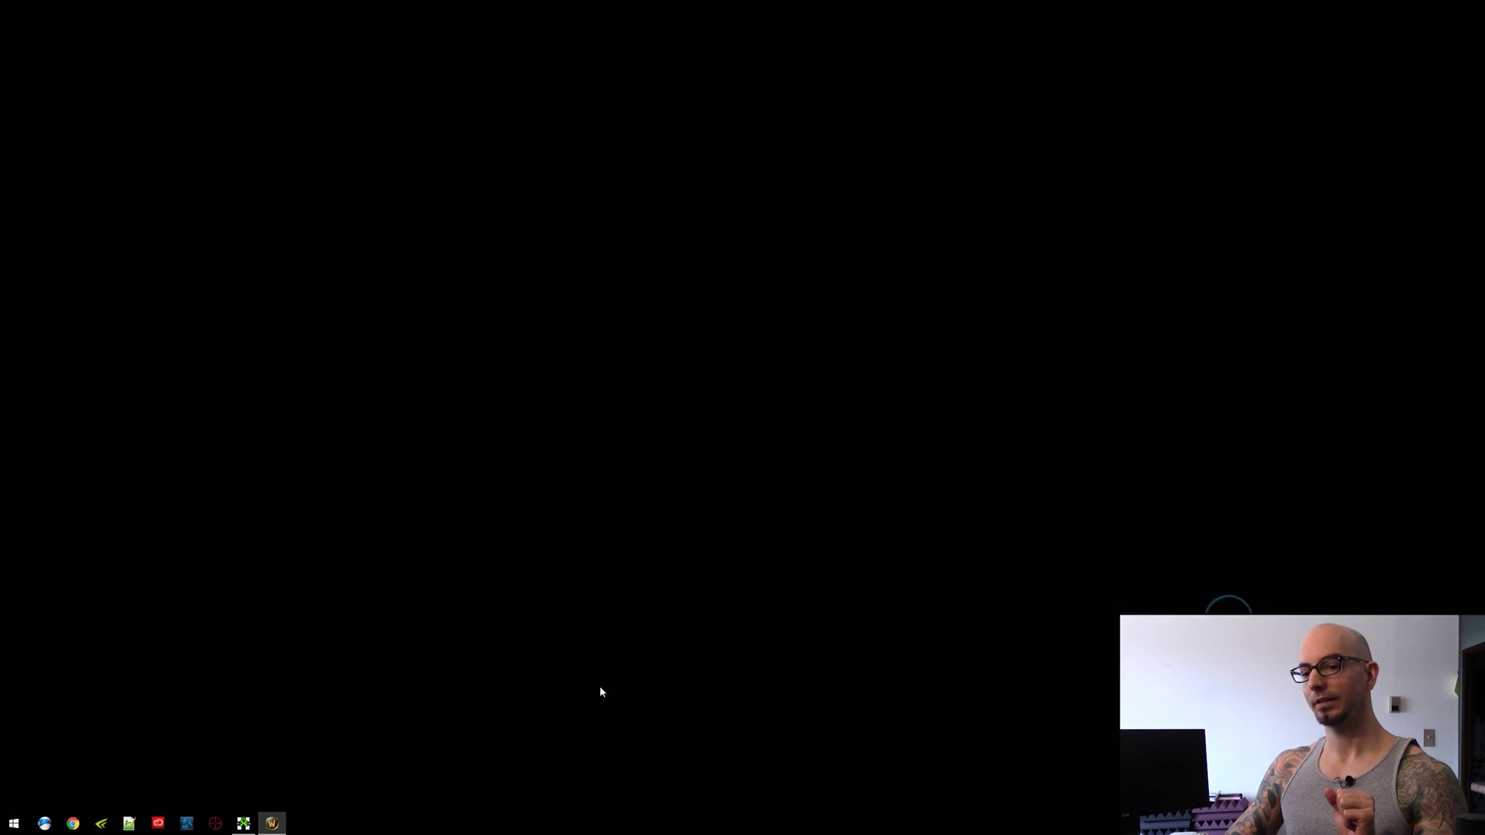